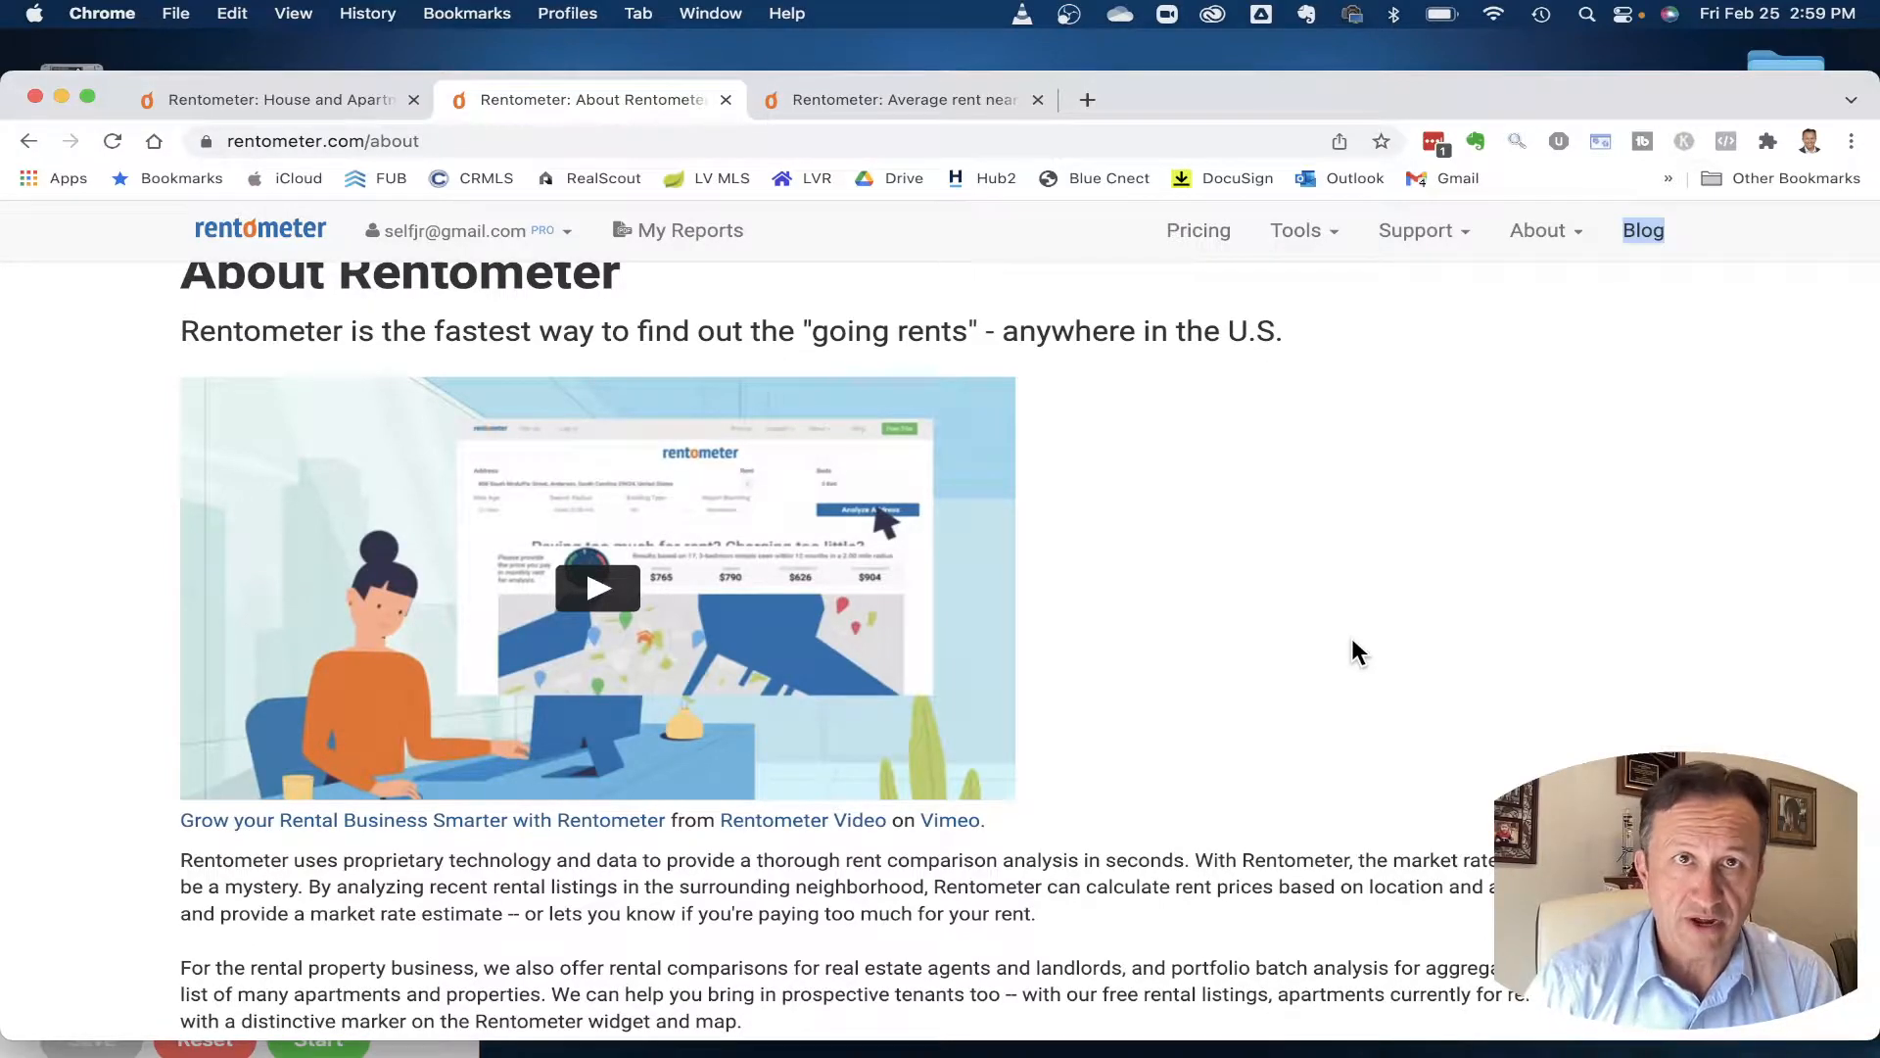
# - Bring up the Rentometer Pro address search page and start the Tempus stopwatch
pyautogui.click(949, 92)
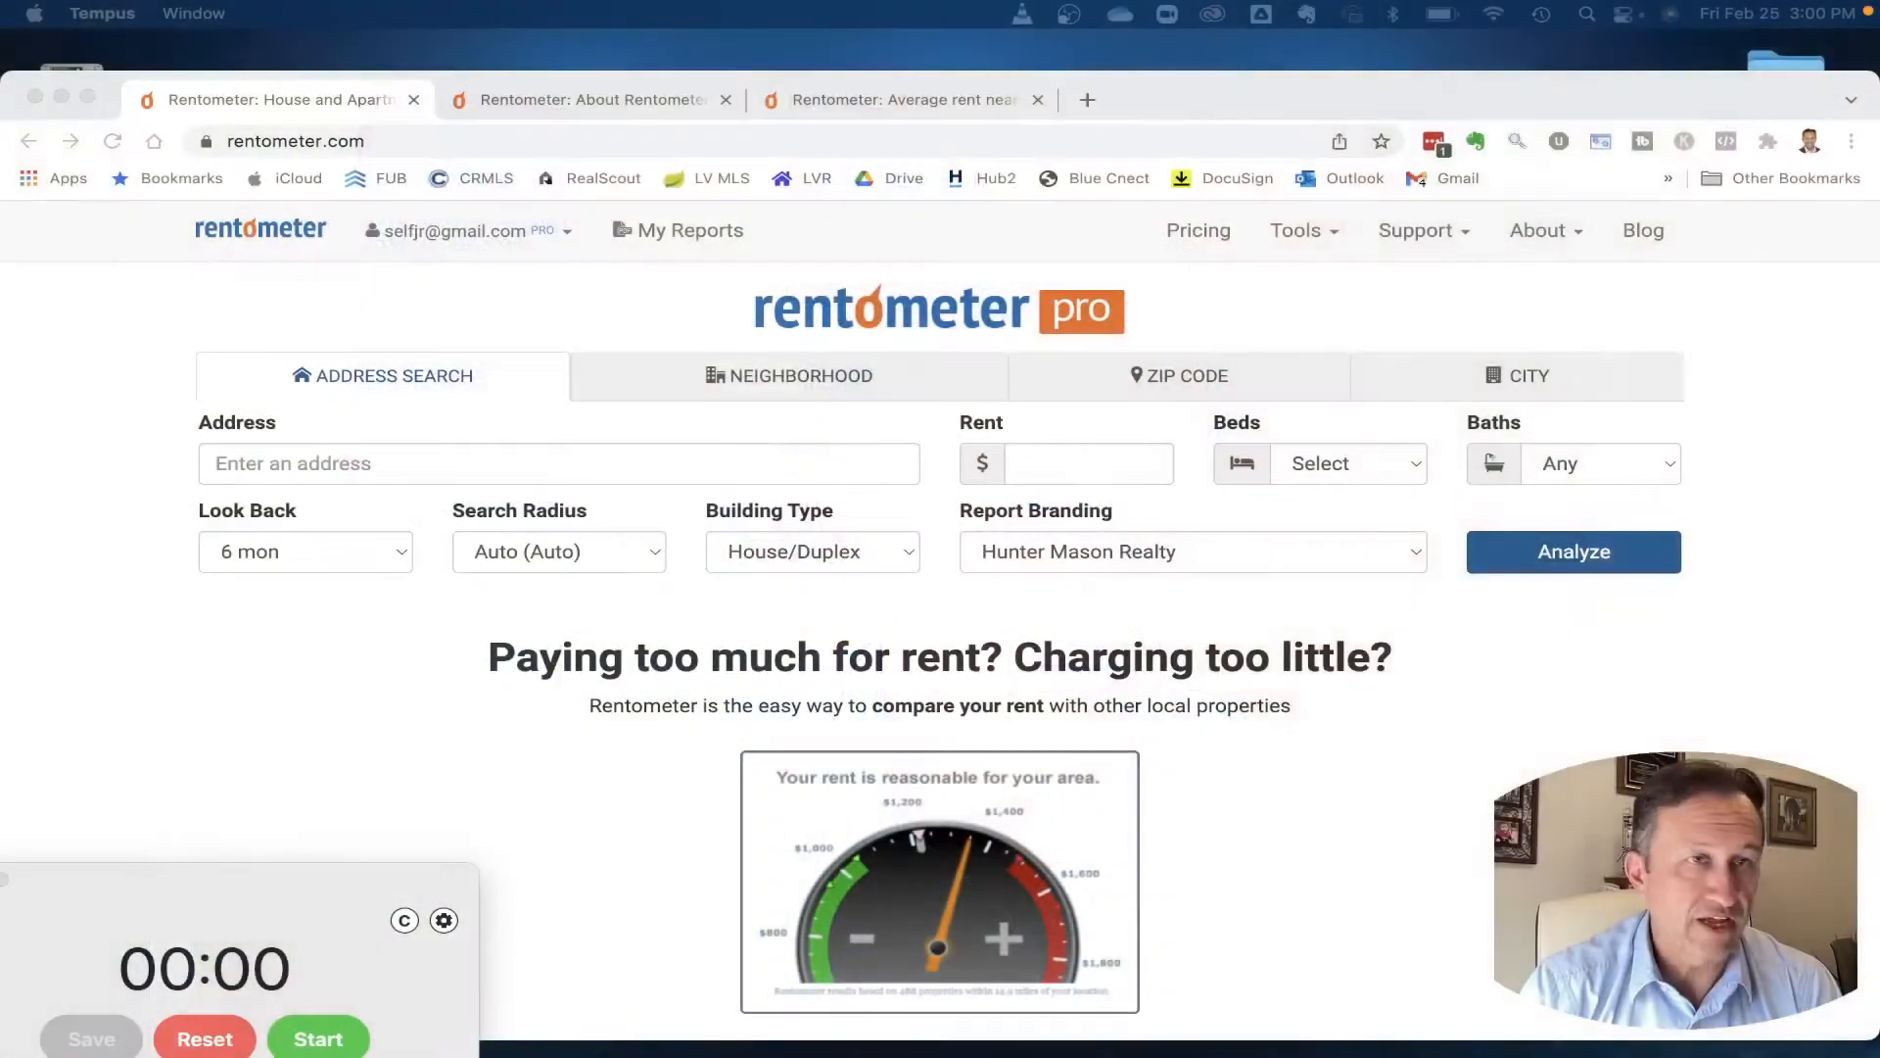
pyautogui.click(317, 1048)
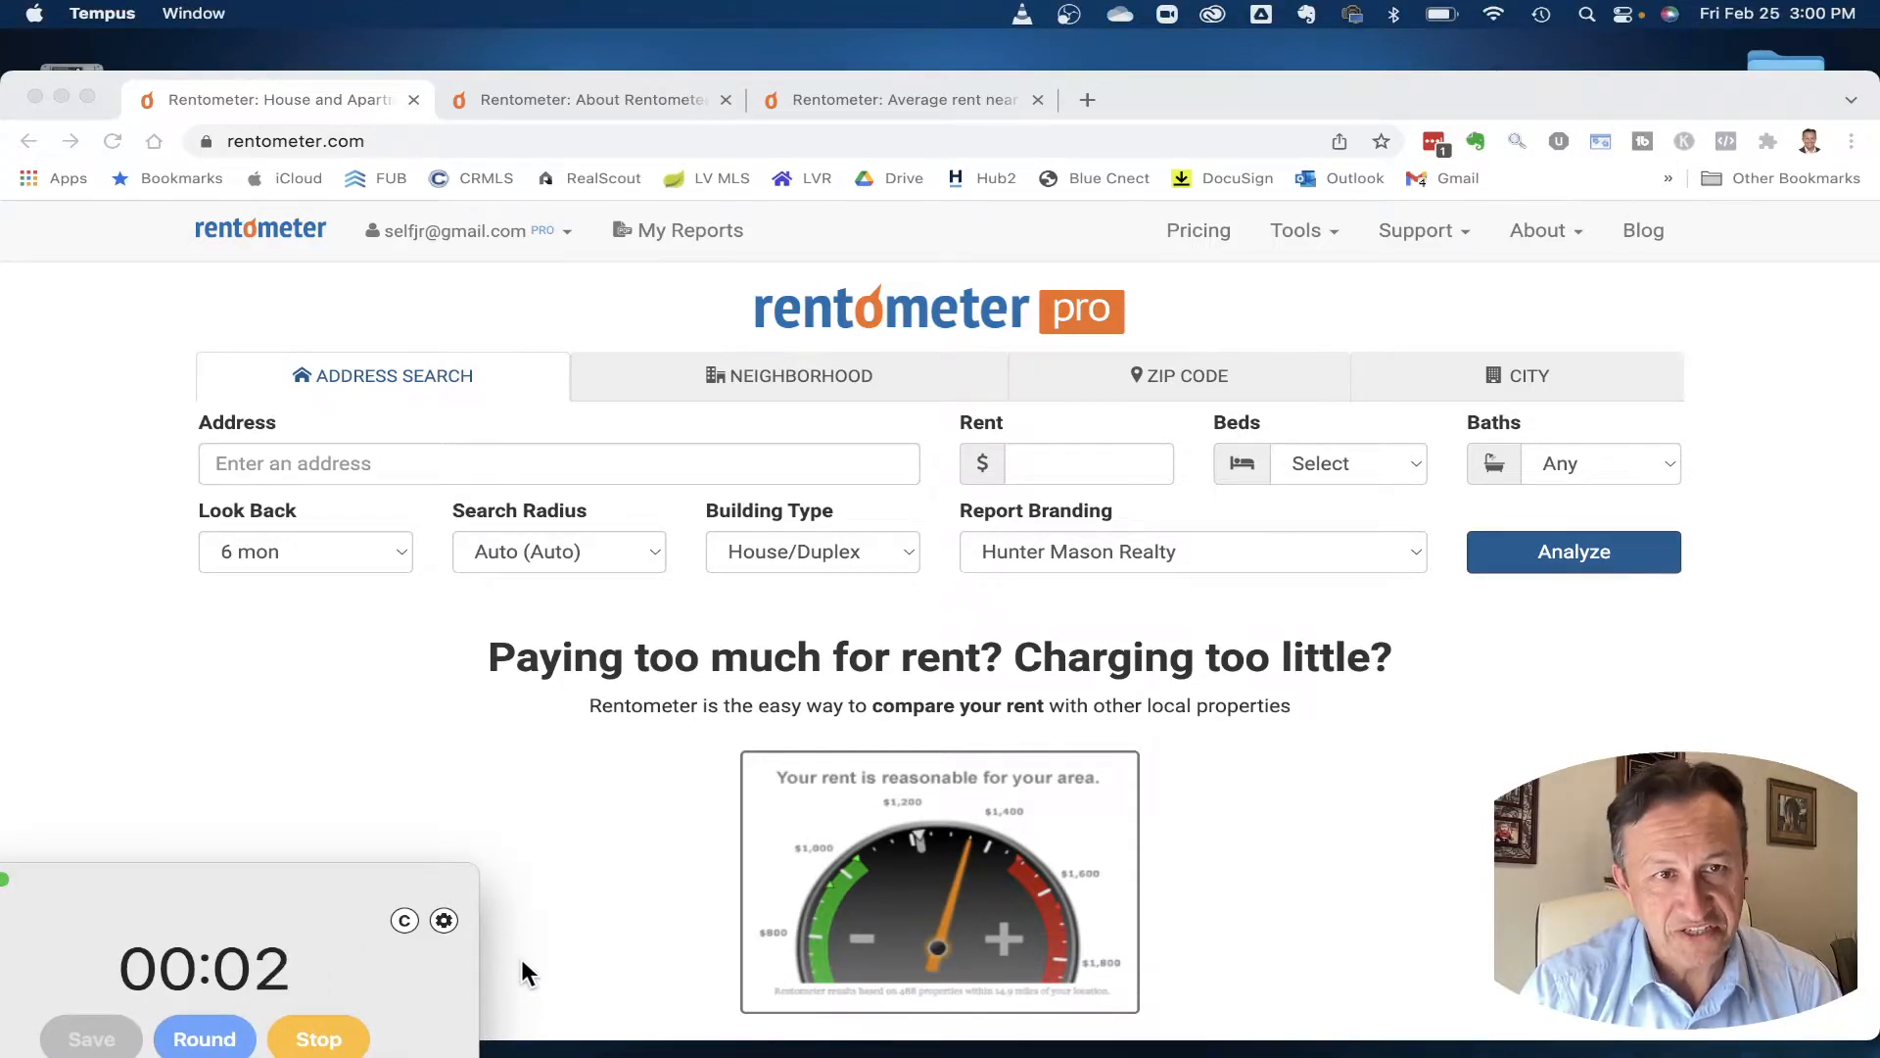
# - Paste the Las Vegas property address and accept the suggested match
pyautogui.click(411, 305)
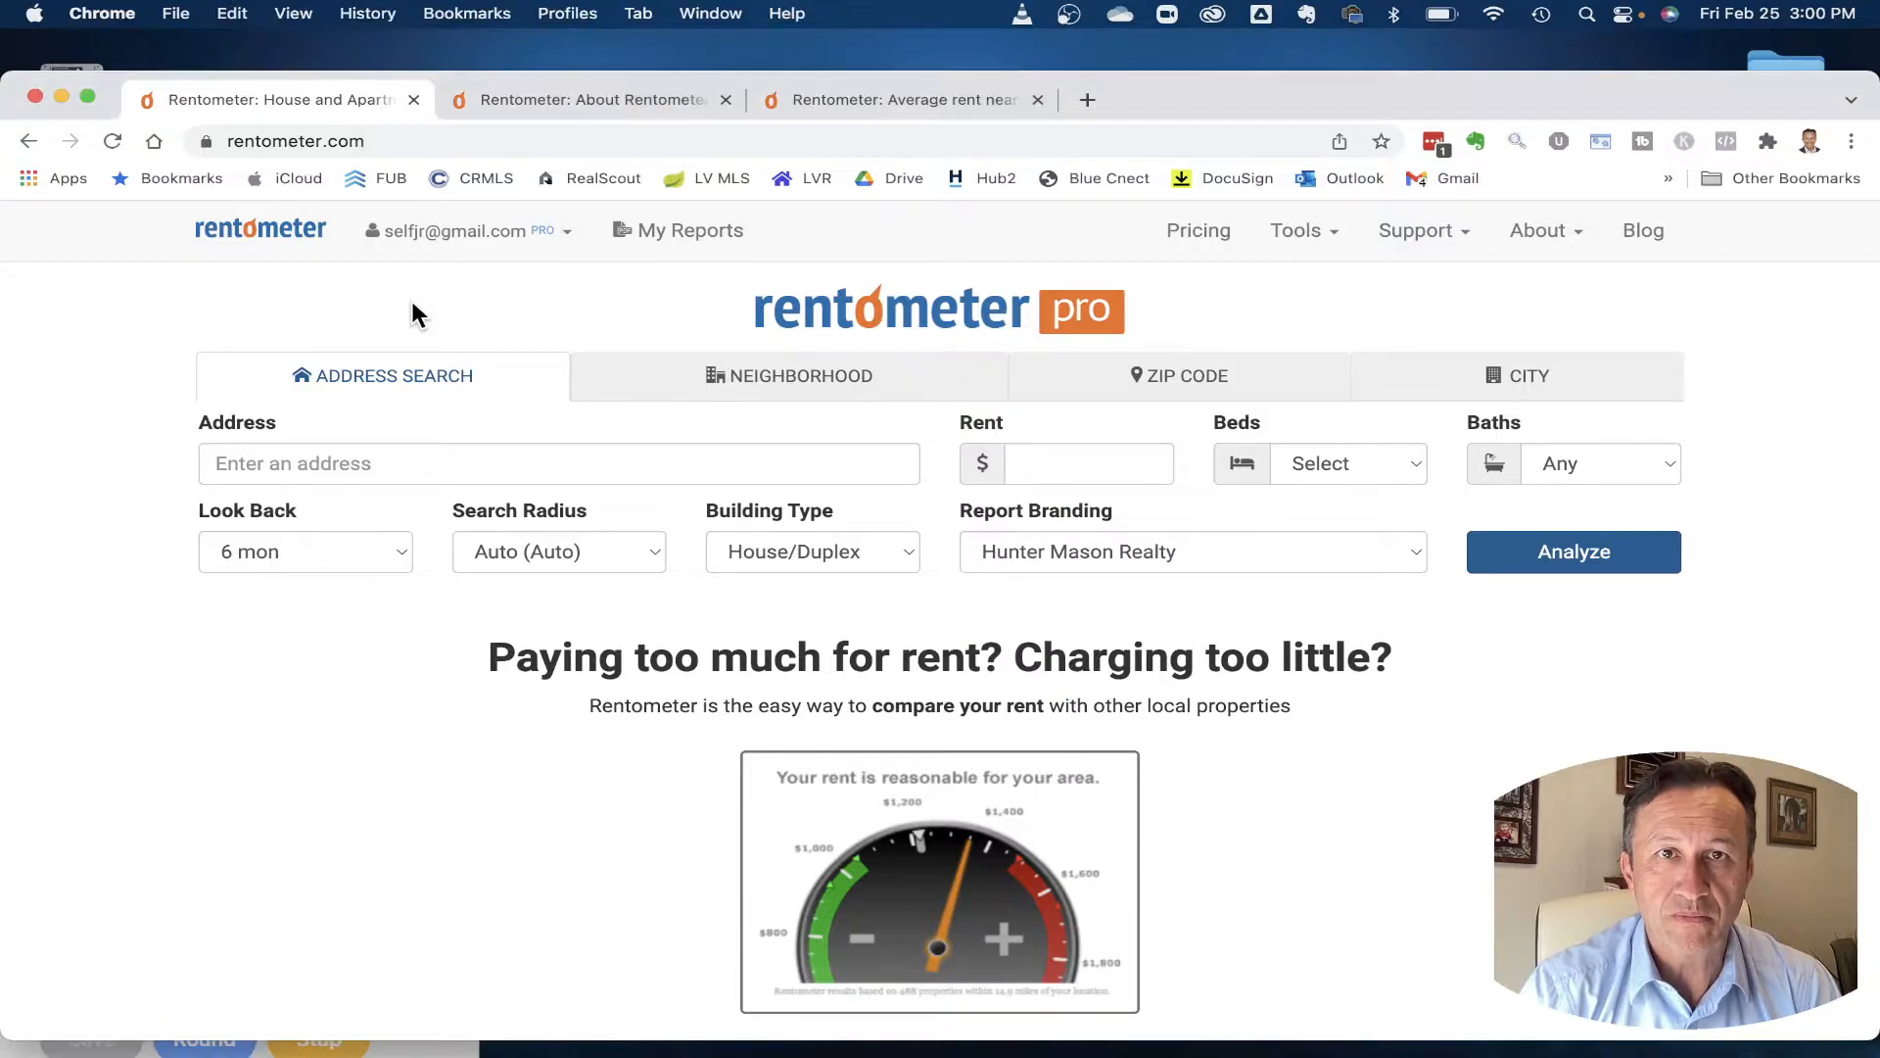
pyautogui.click(629, 464)
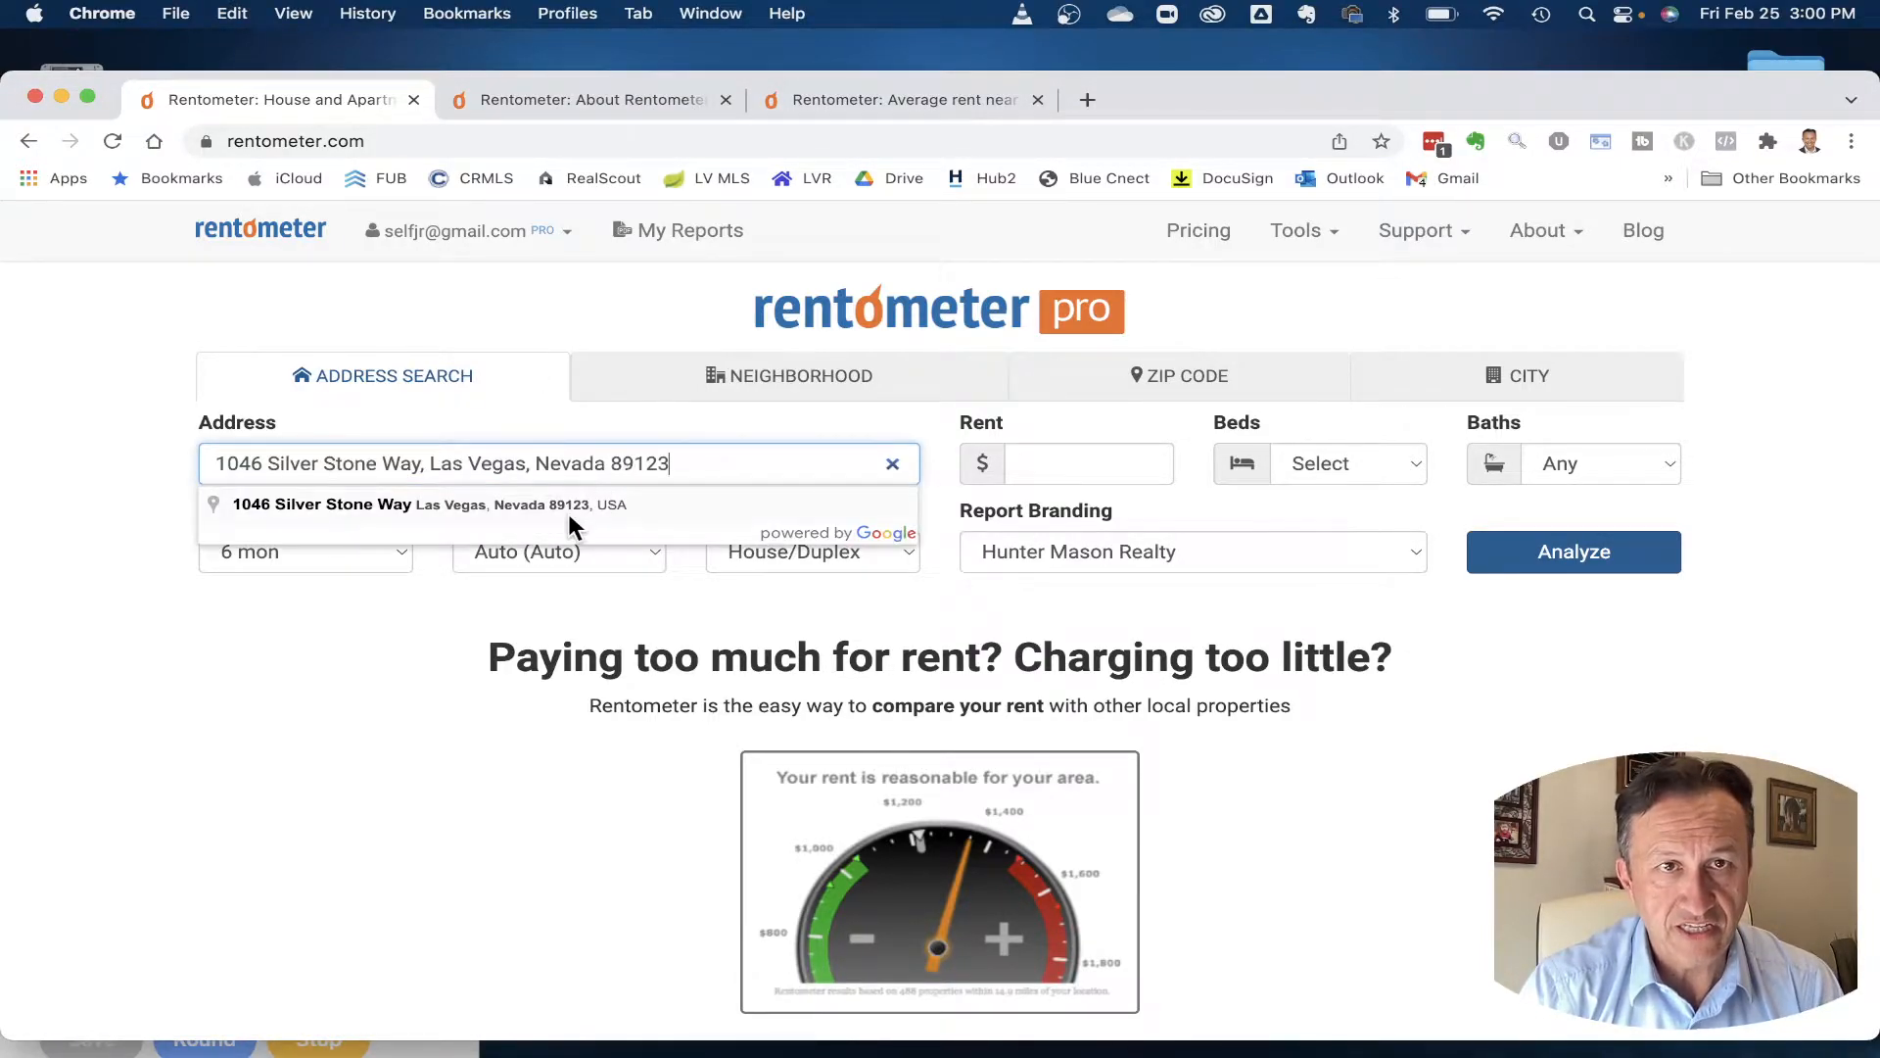
pyautogui.click(574, 504)
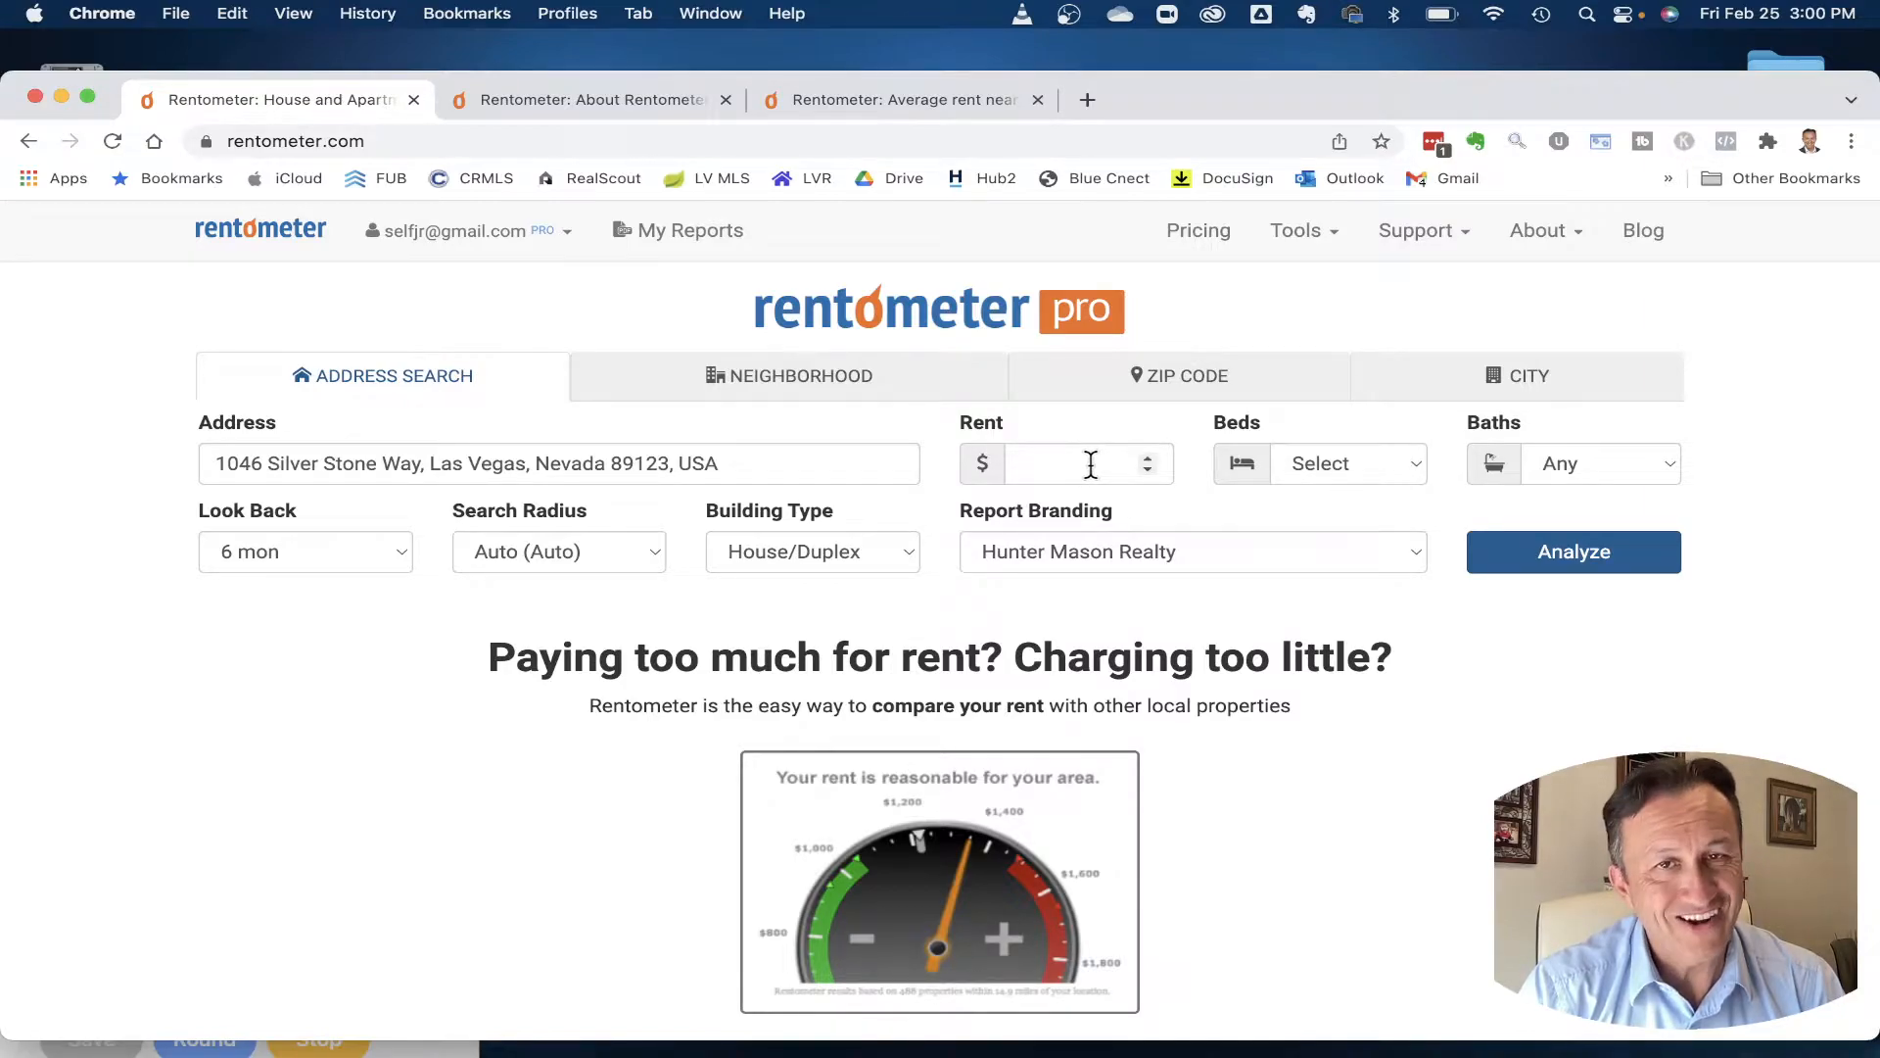
# - Set Beds to Summary (1-4), Look Back to 6 mon, Building Type to All, and analyze
pyautogui.click(1408, 462)
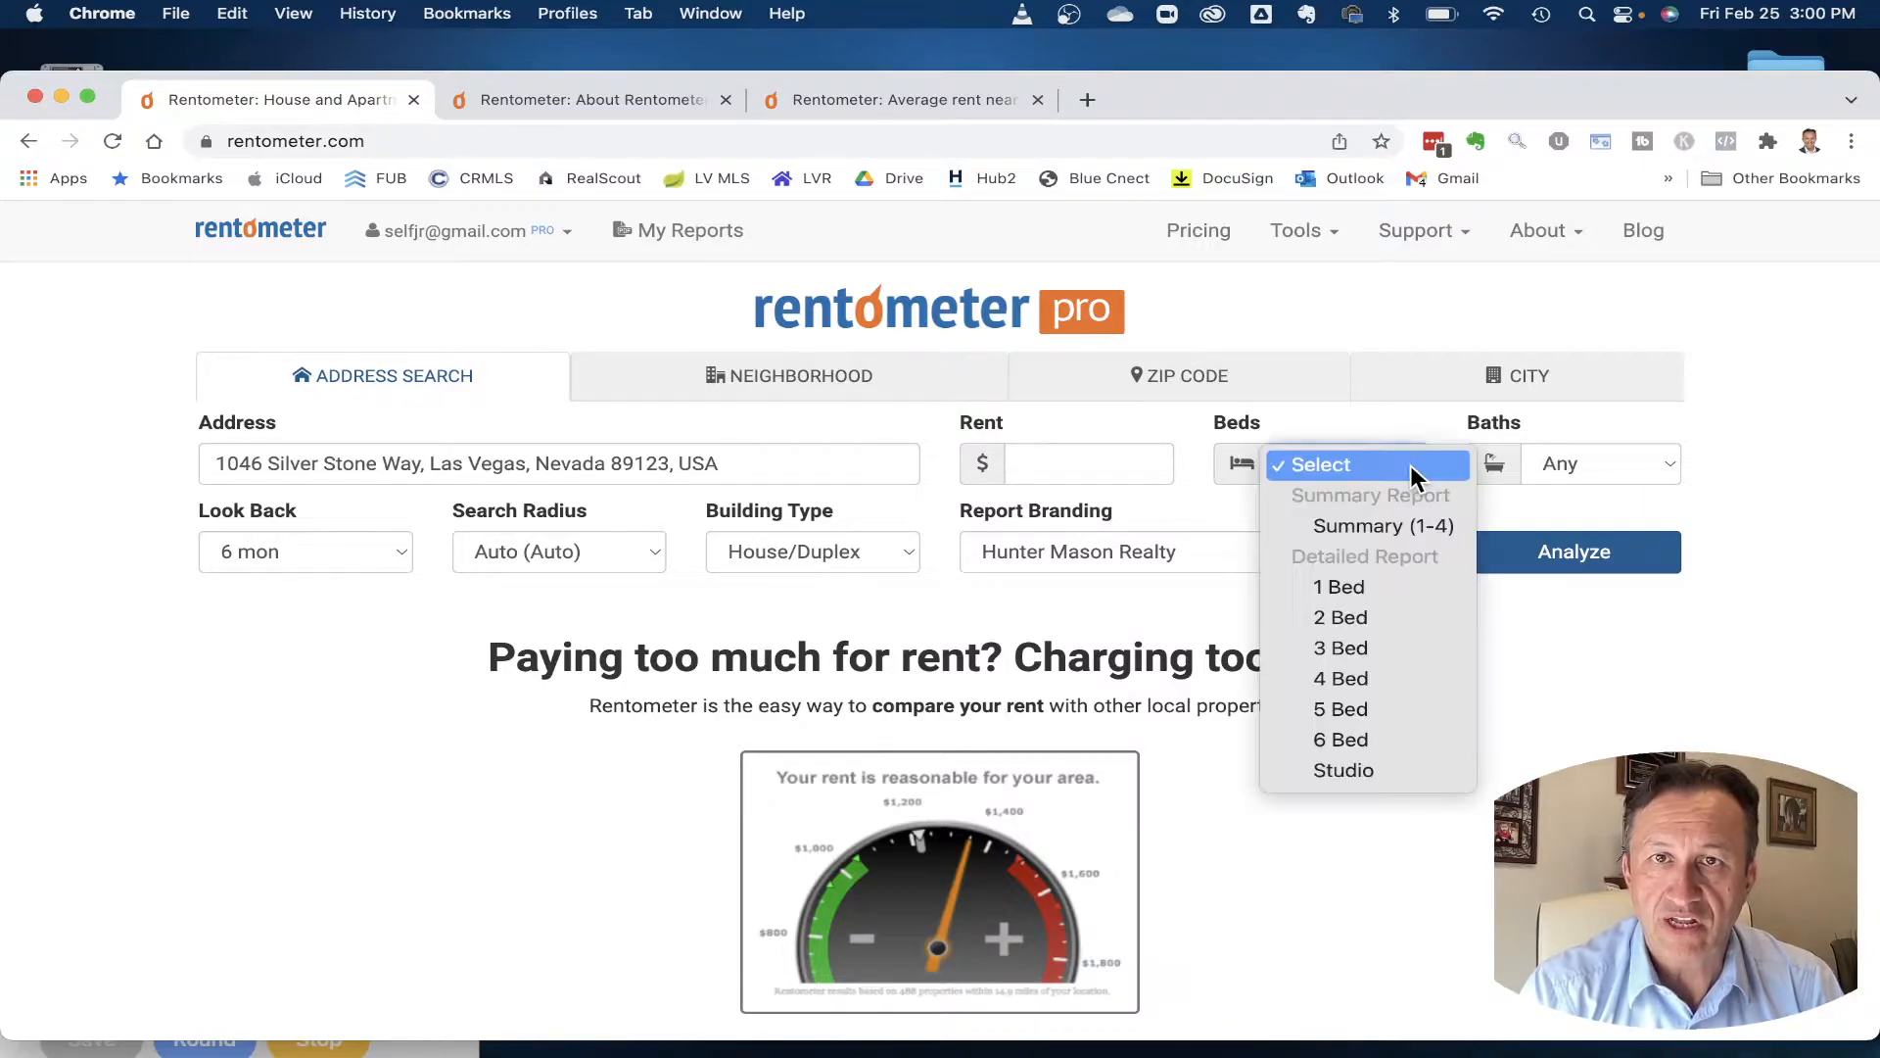
pyautogui.click(1371, 523)
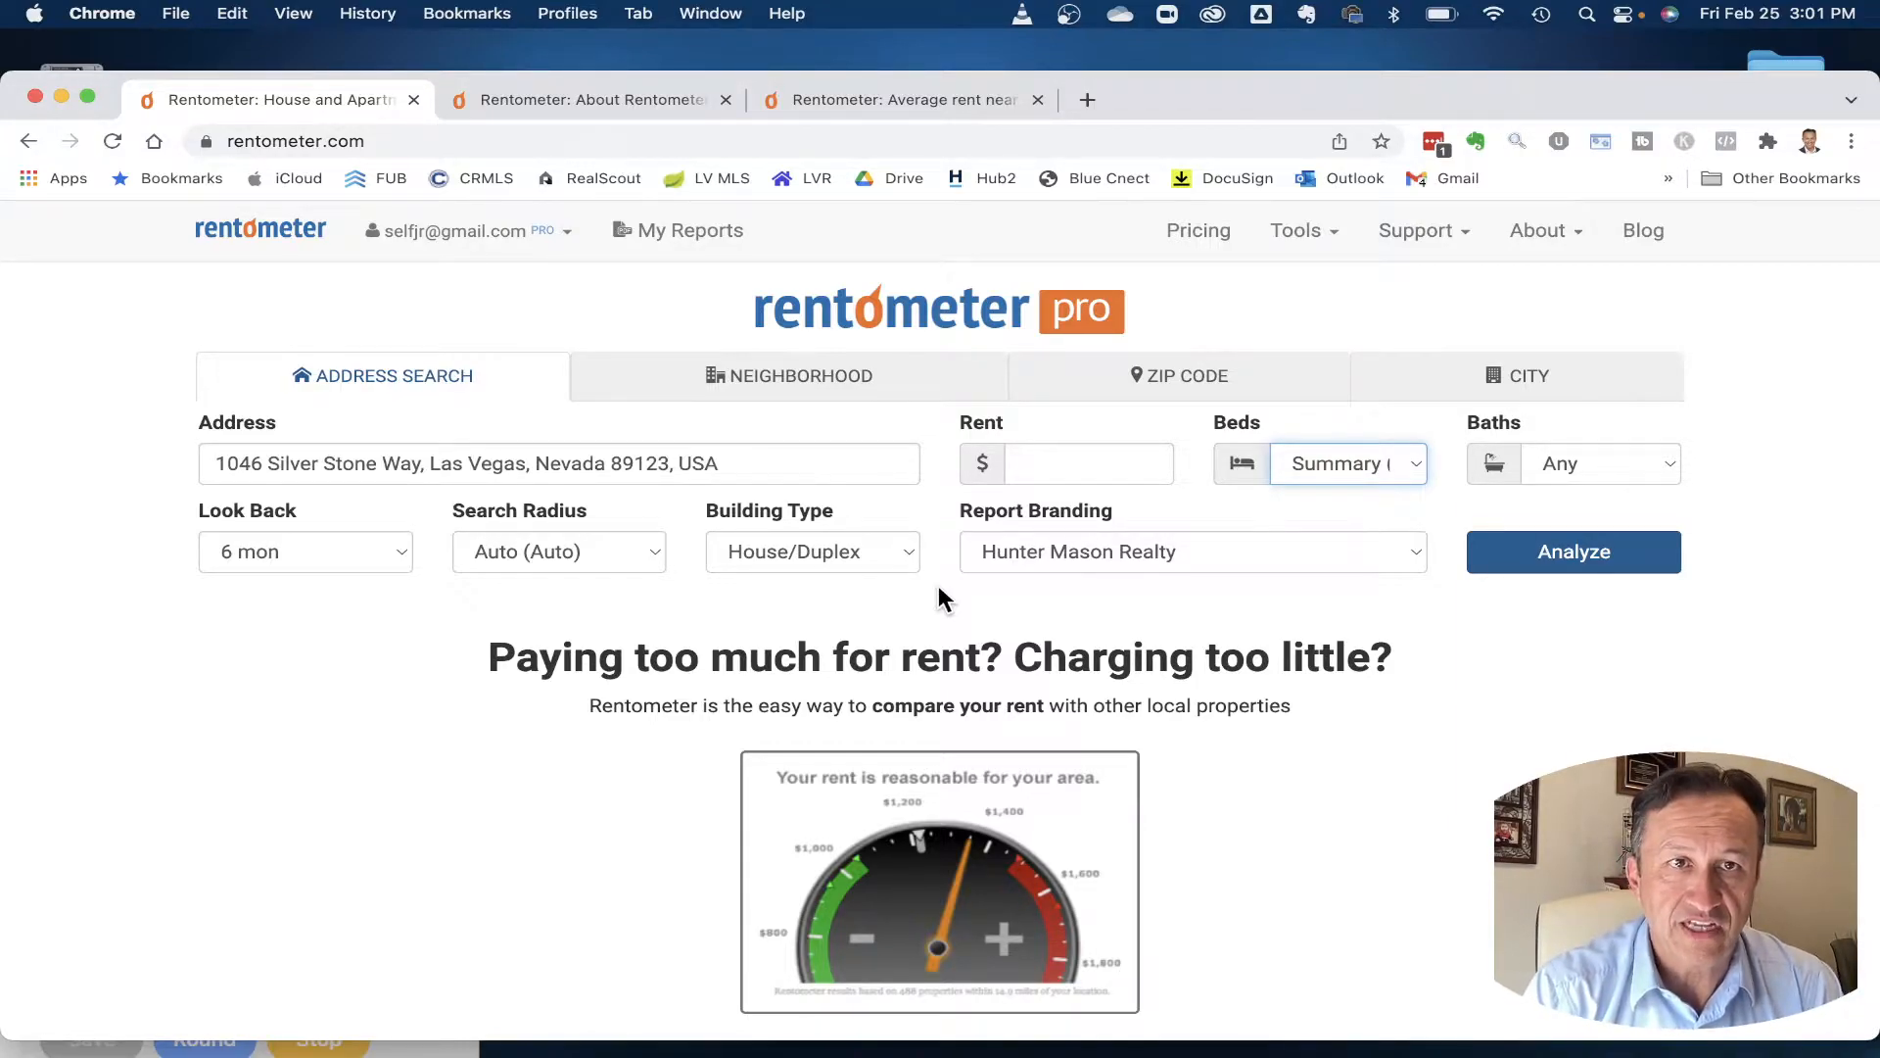
pyautogui.click(392, 556)
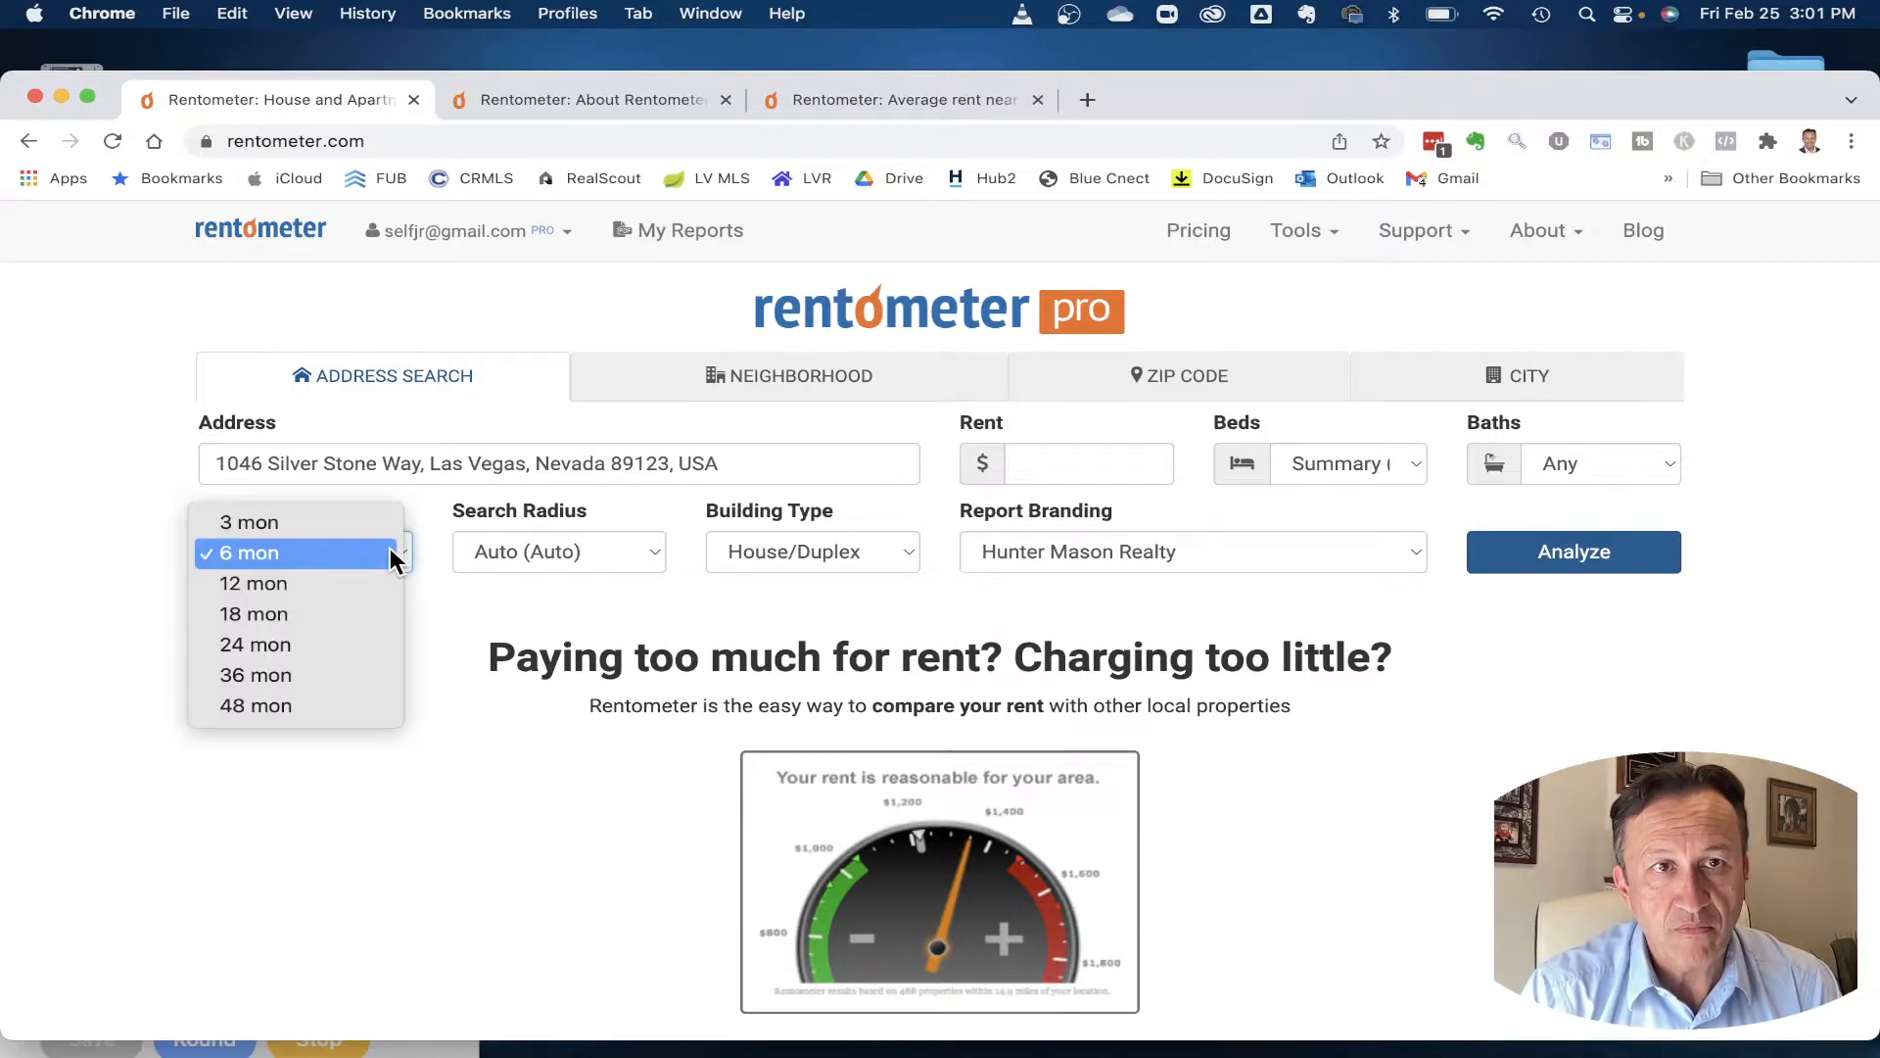
pyautogui.click(284, 553)
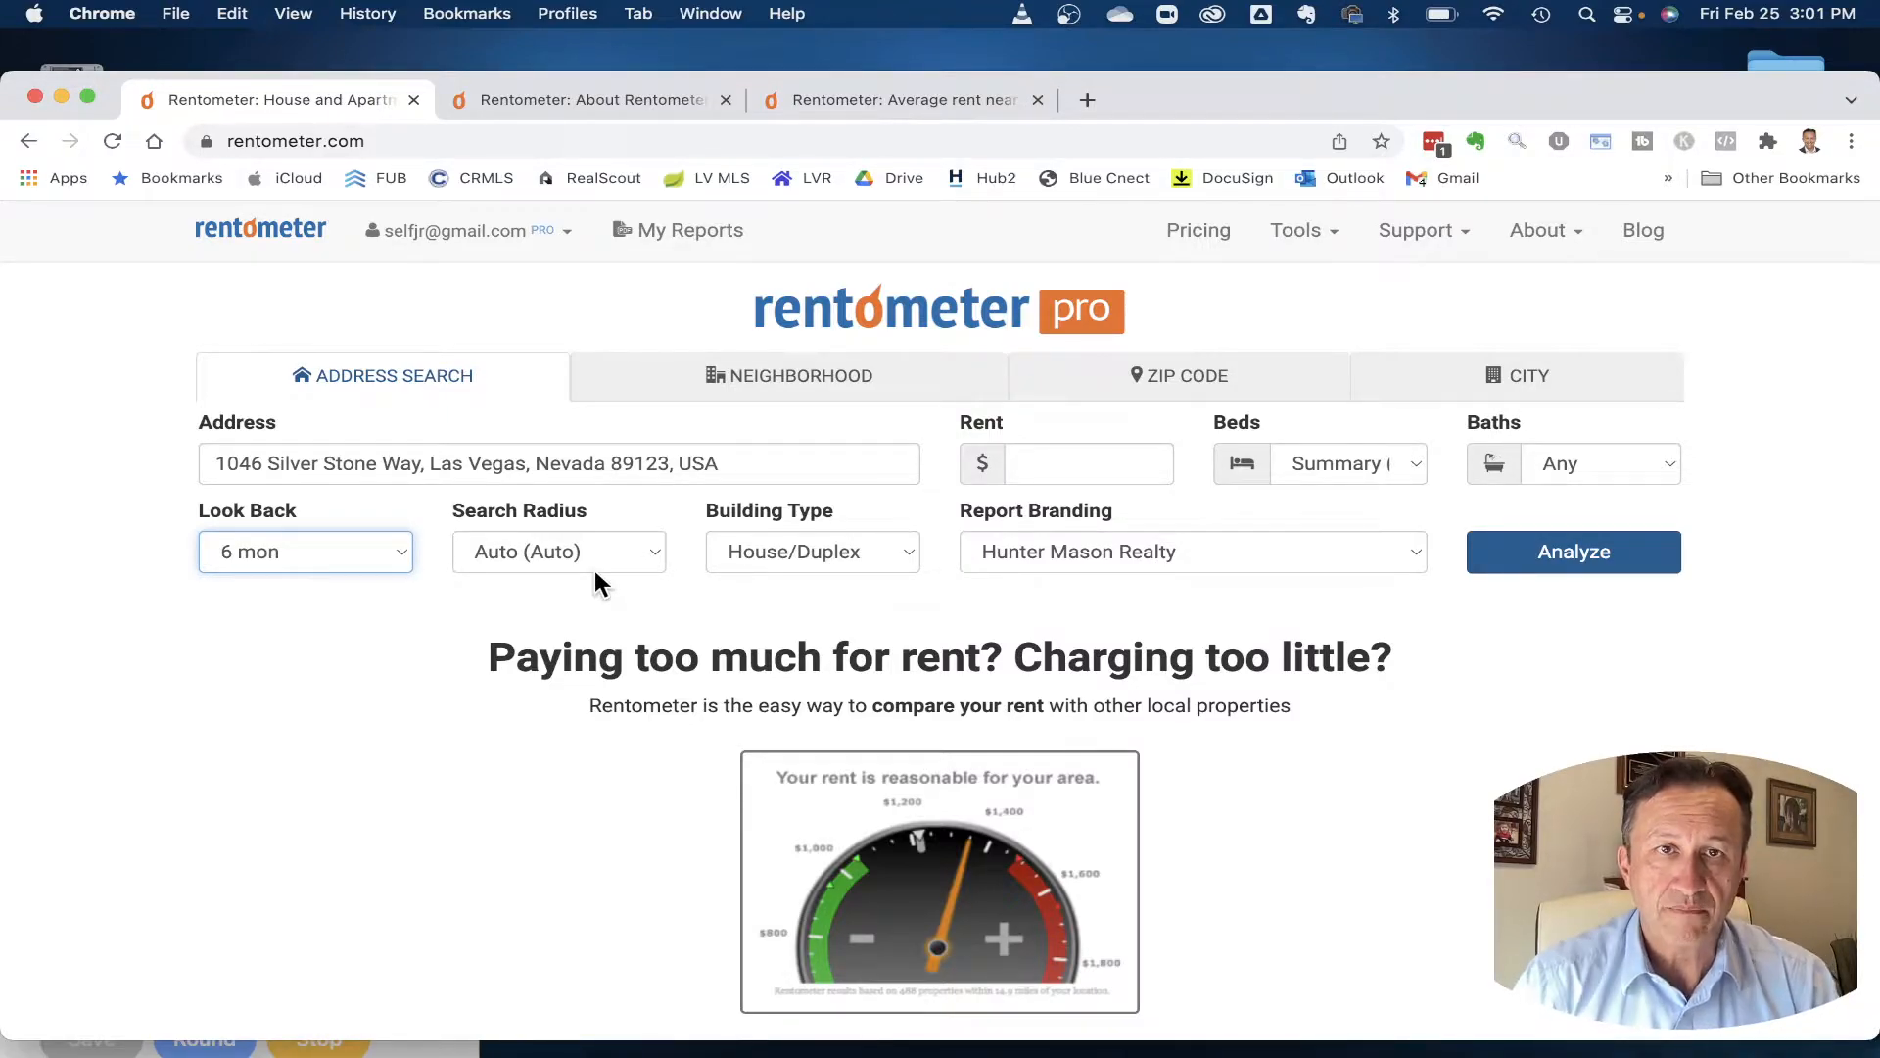
pyautogui.click(905, 554)
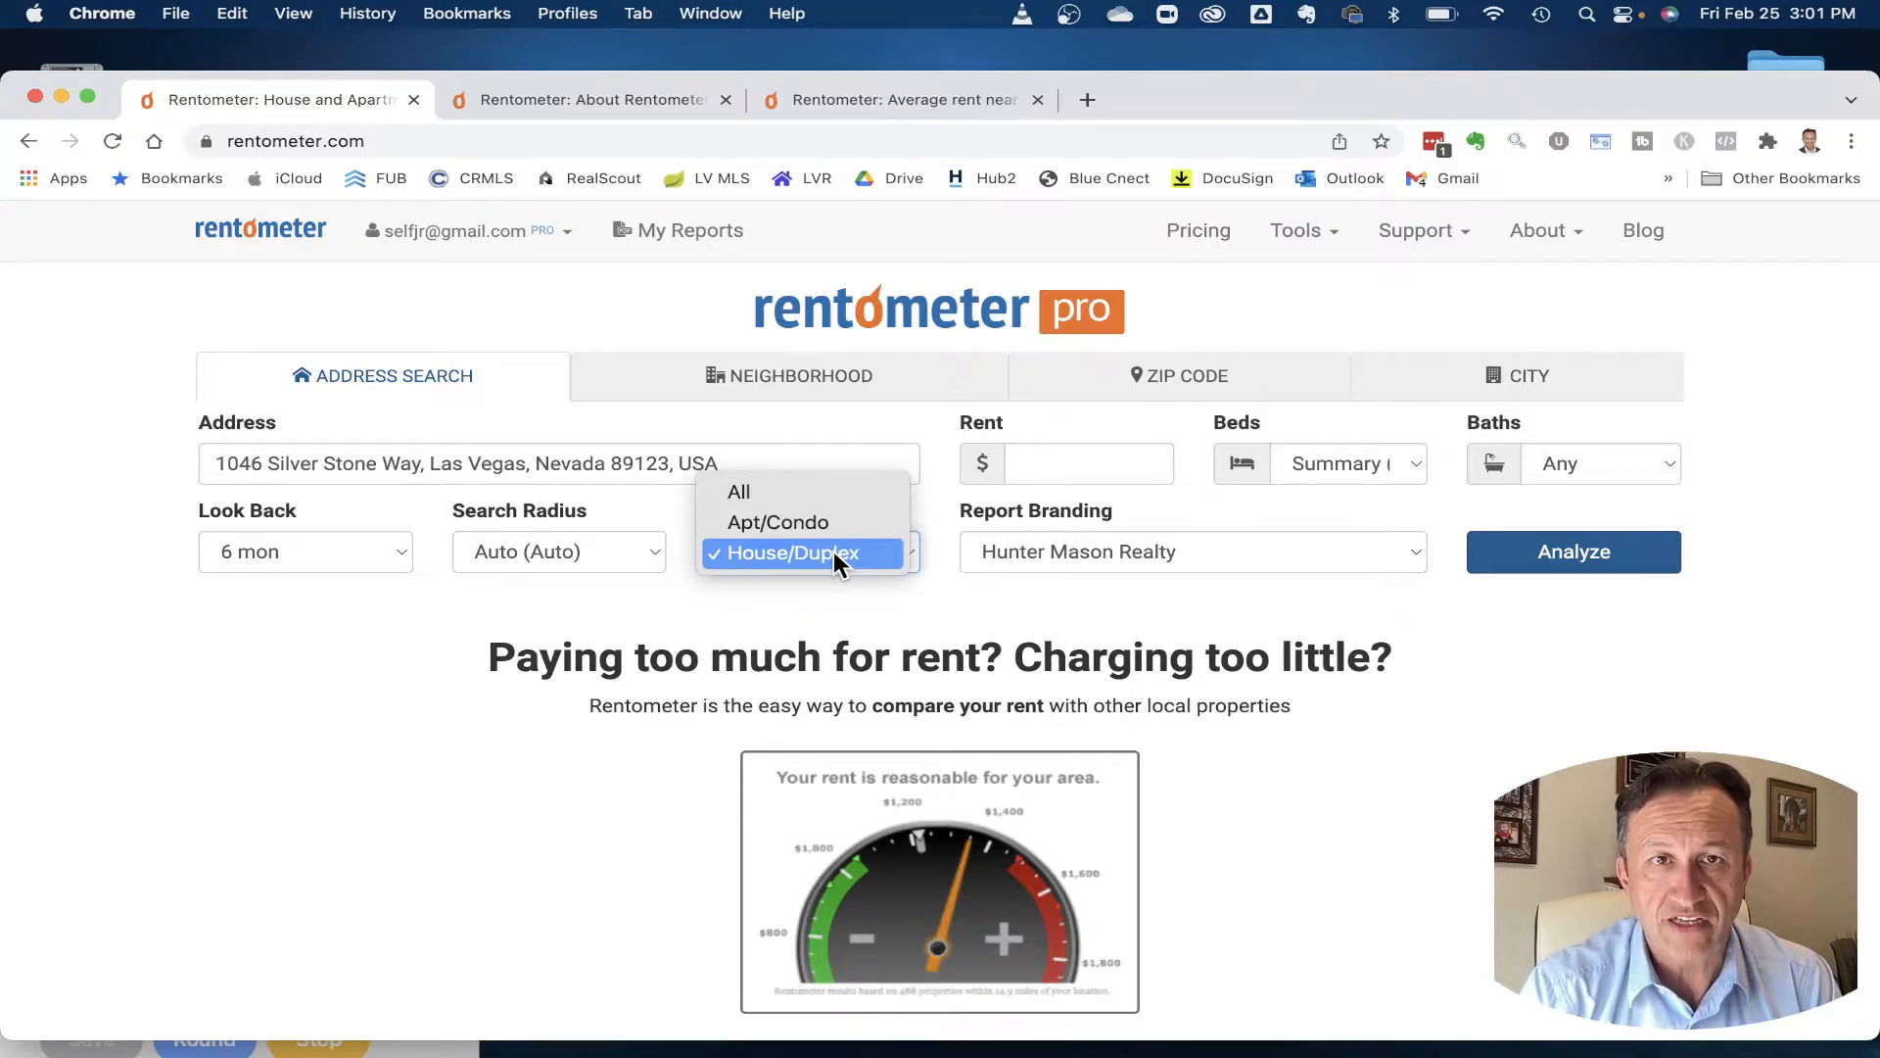
pyautogui.click(784, 486)
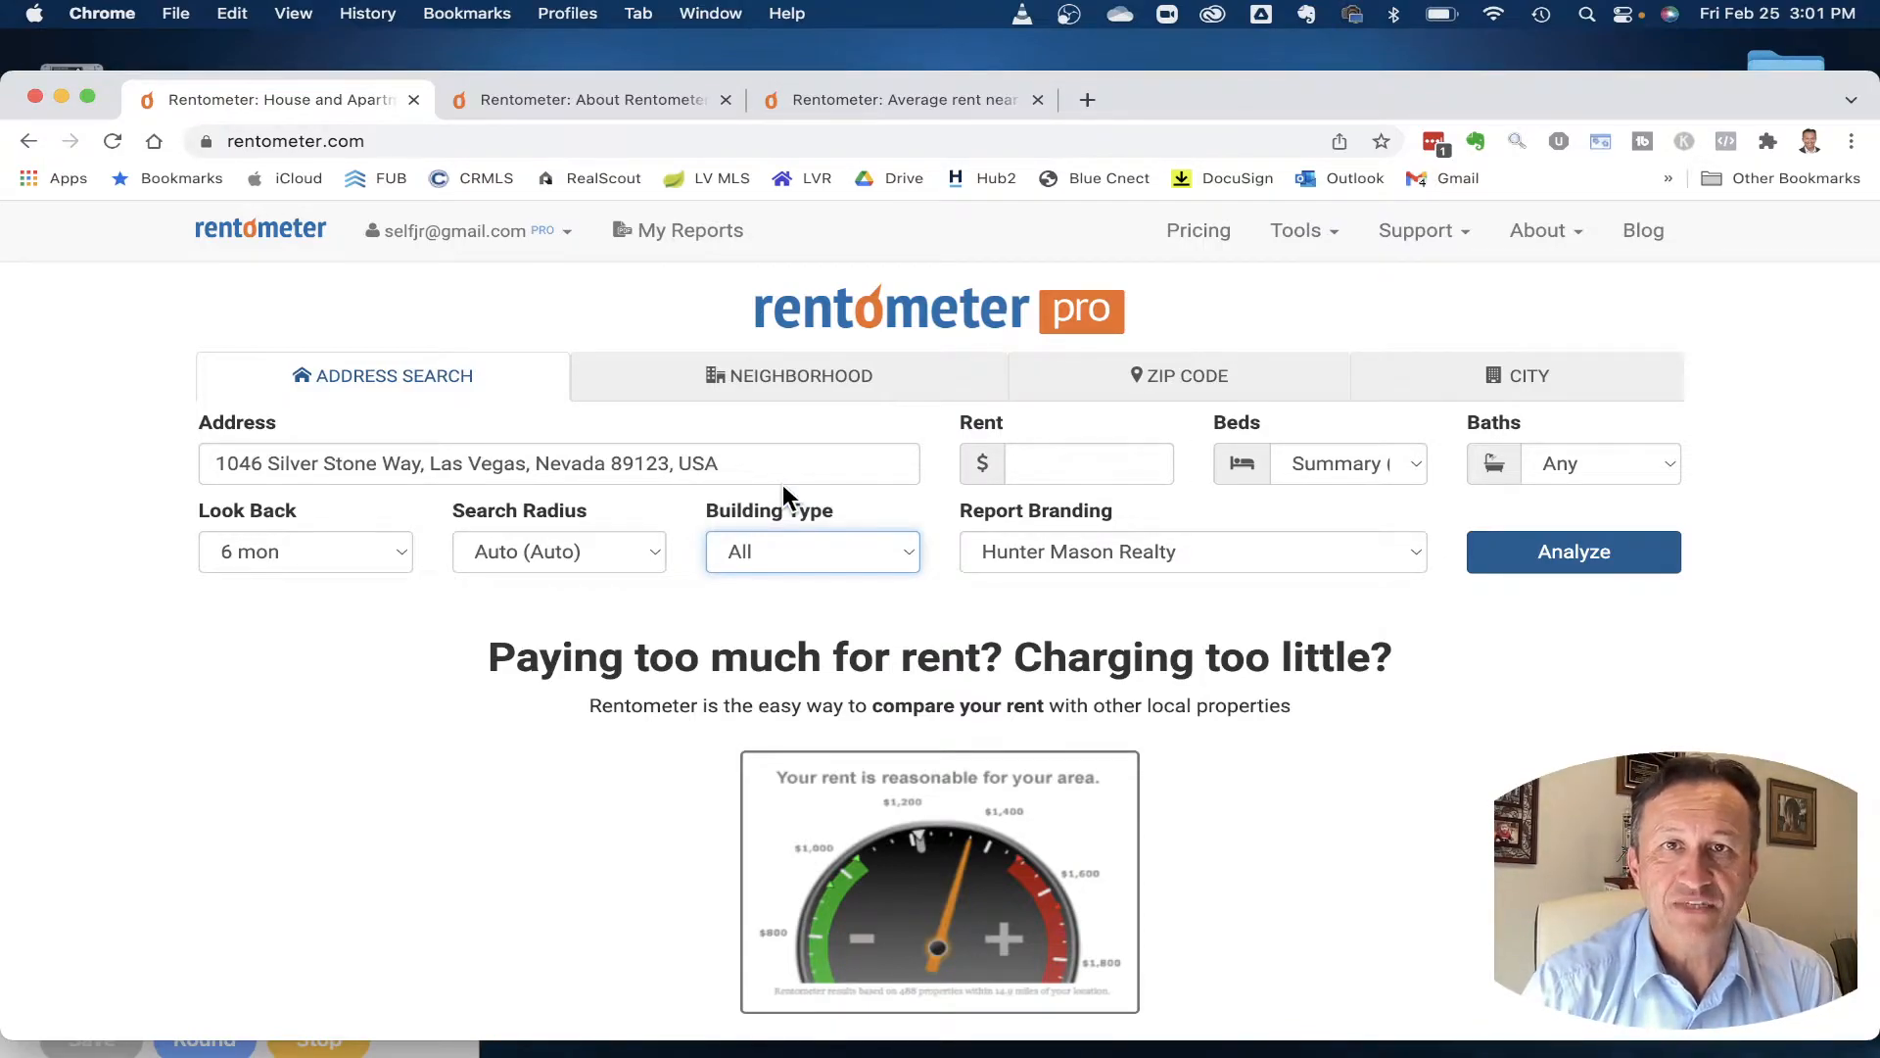
pyautogui.click(1581, 554)
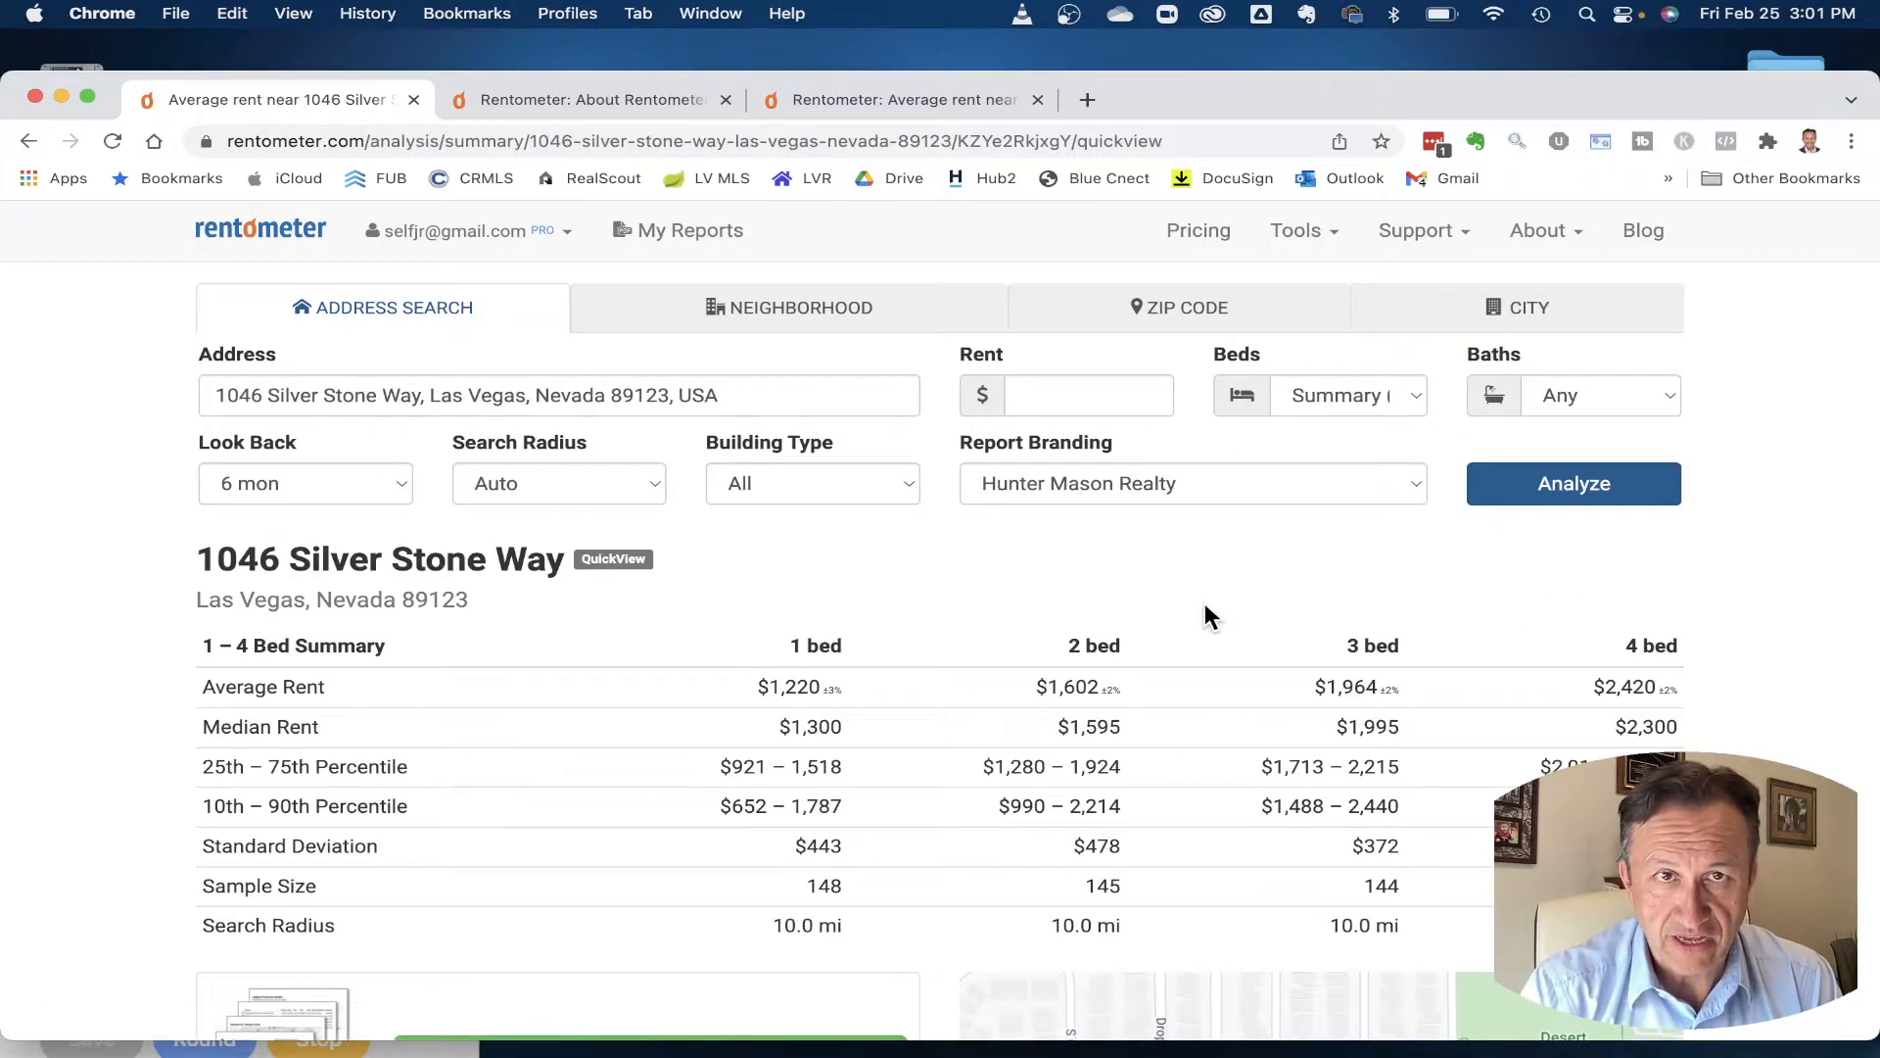
# - Review the 1–4 bed QuickView averages ($1,220 to $2,420), then return to the search page
pyautogui.scroll(-2, 1205, 604)
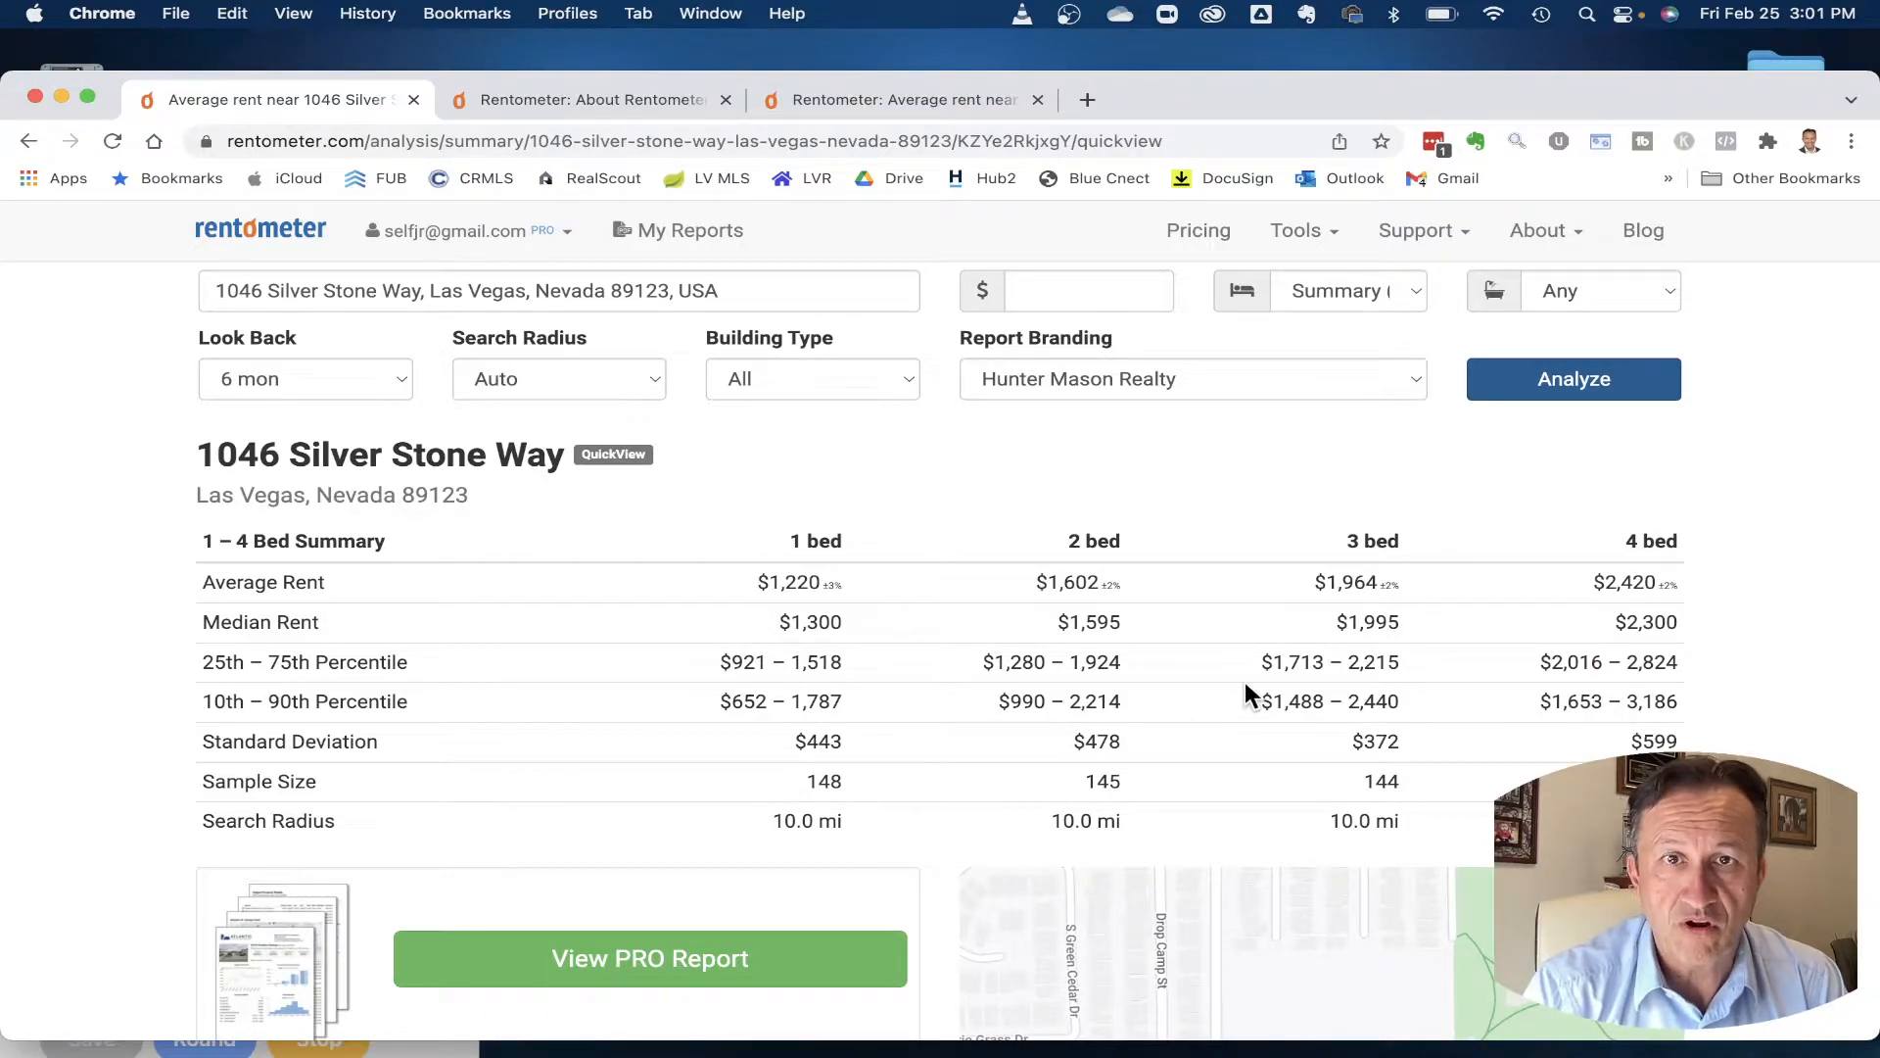
pyautogui.scroll(-4, 1044, 815)
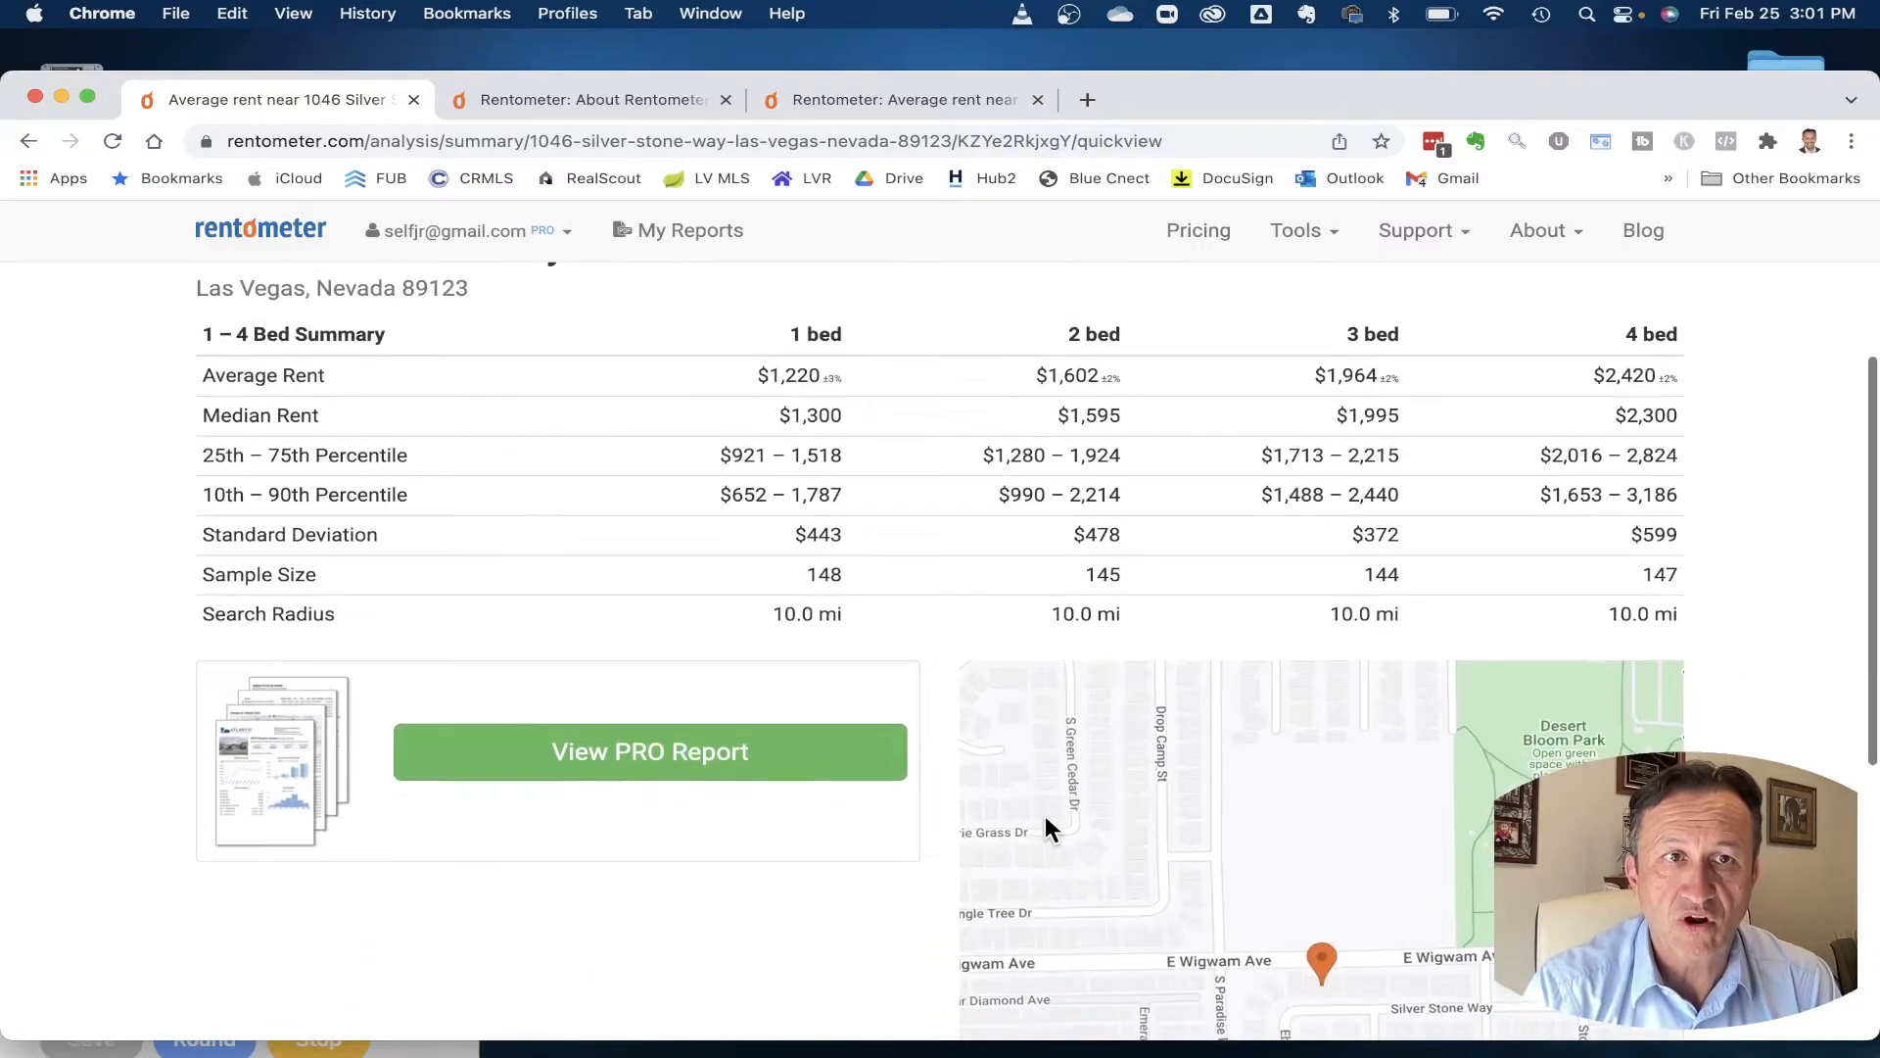
pyautogui.scroll(5, 824, 603)
pyautogui.hscroll(-5, 824, 602)
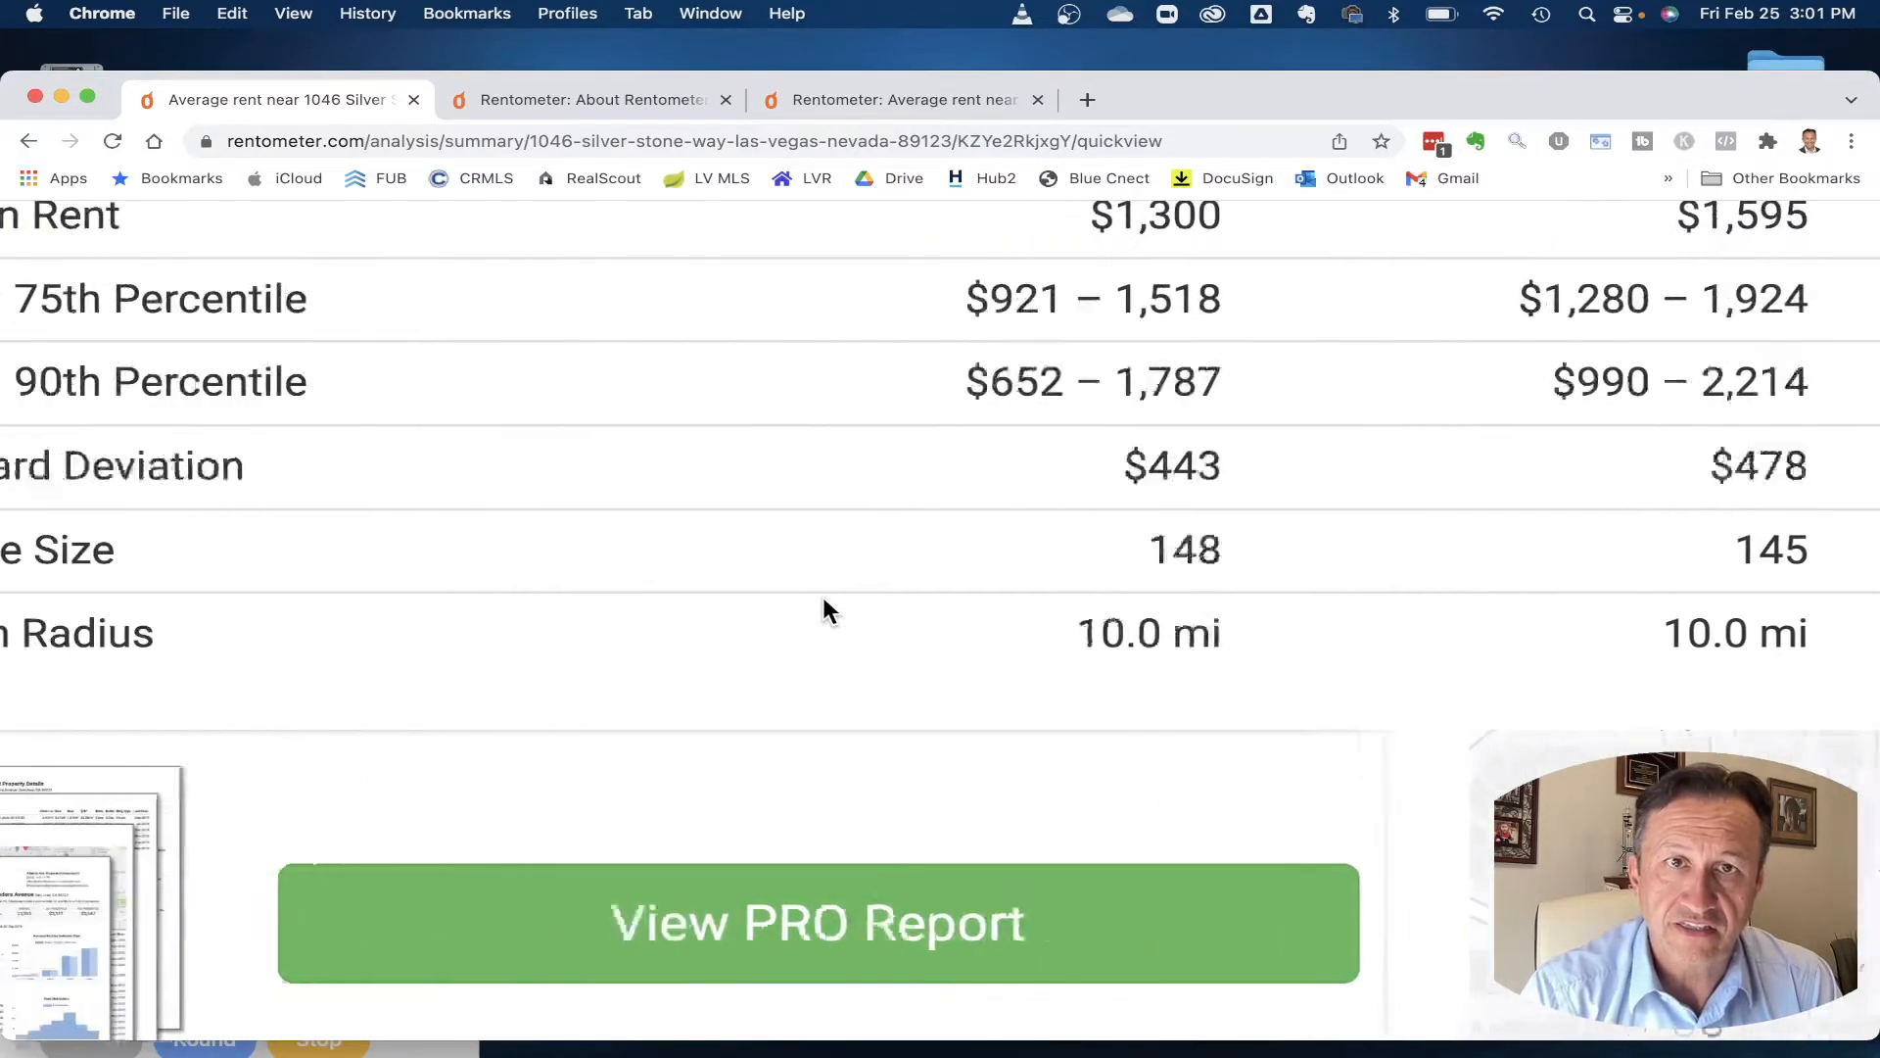
pyautogui.hscroll(3, 825, 602)
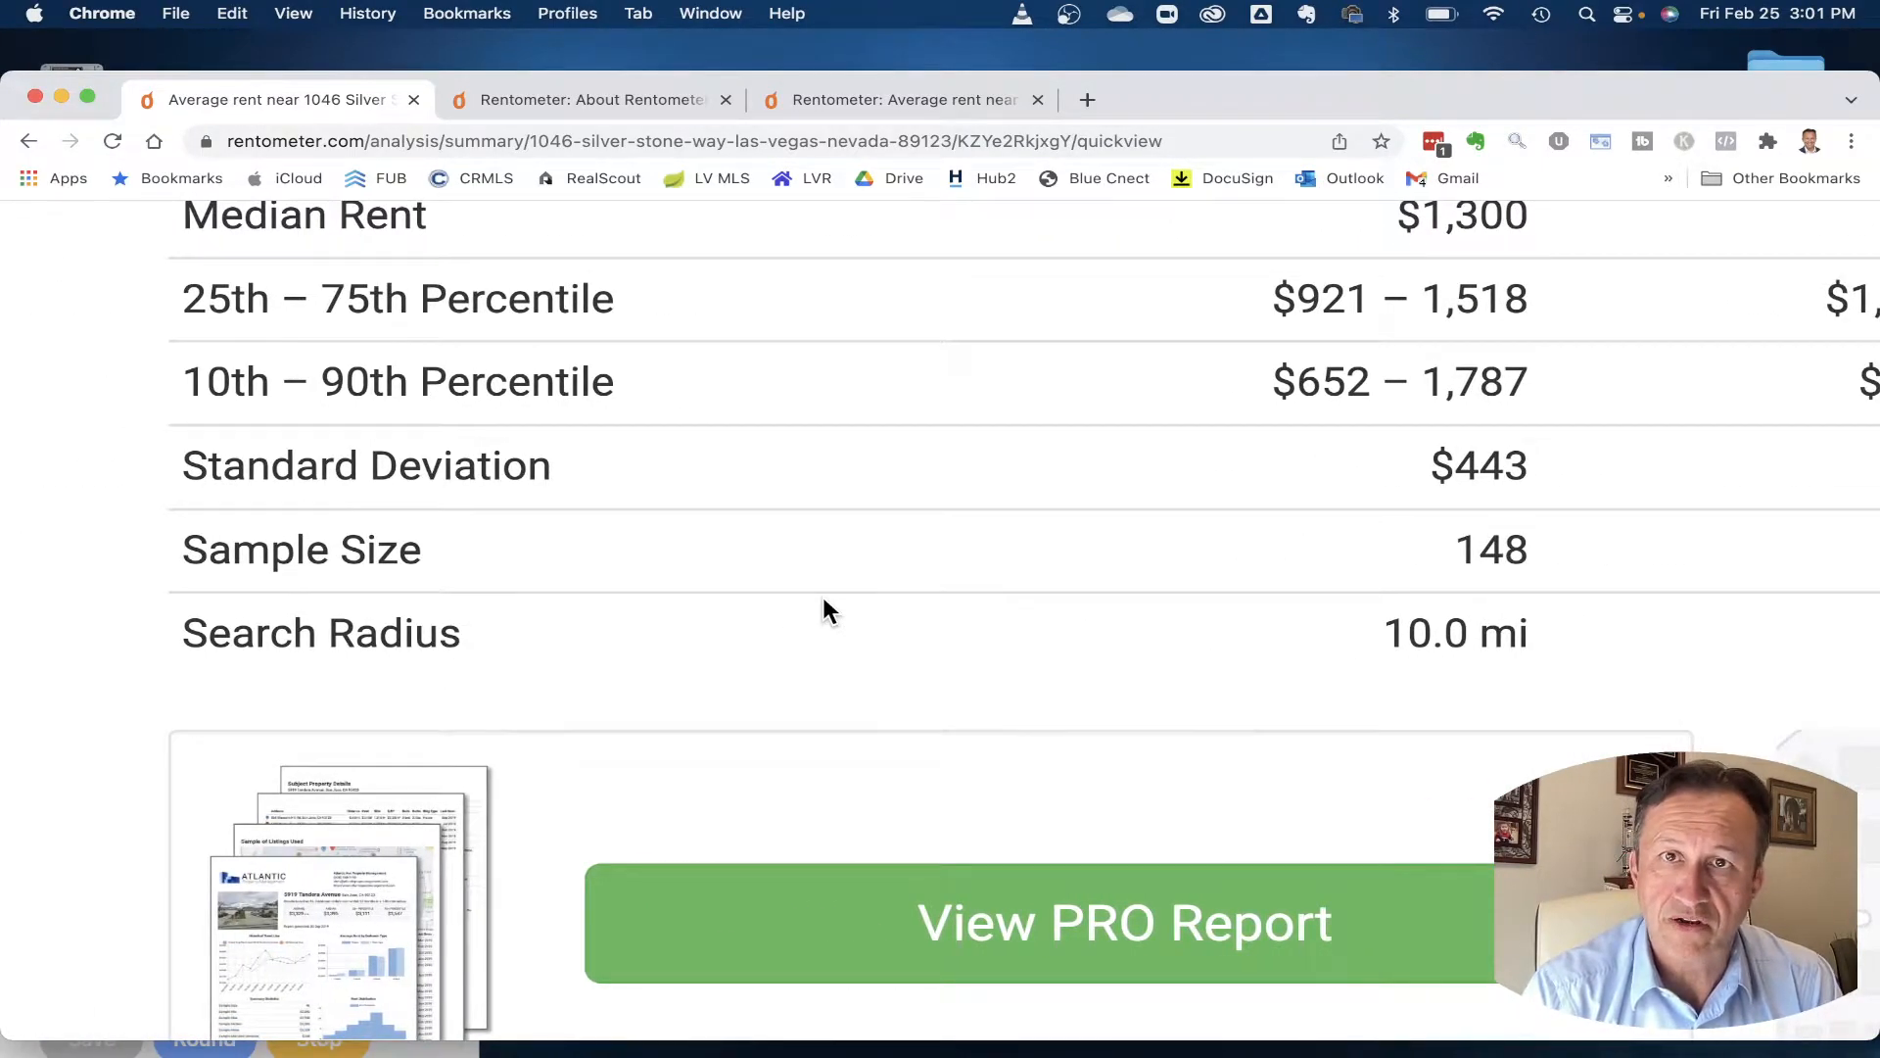
pyautogui.scroll(-2, 823, 611)
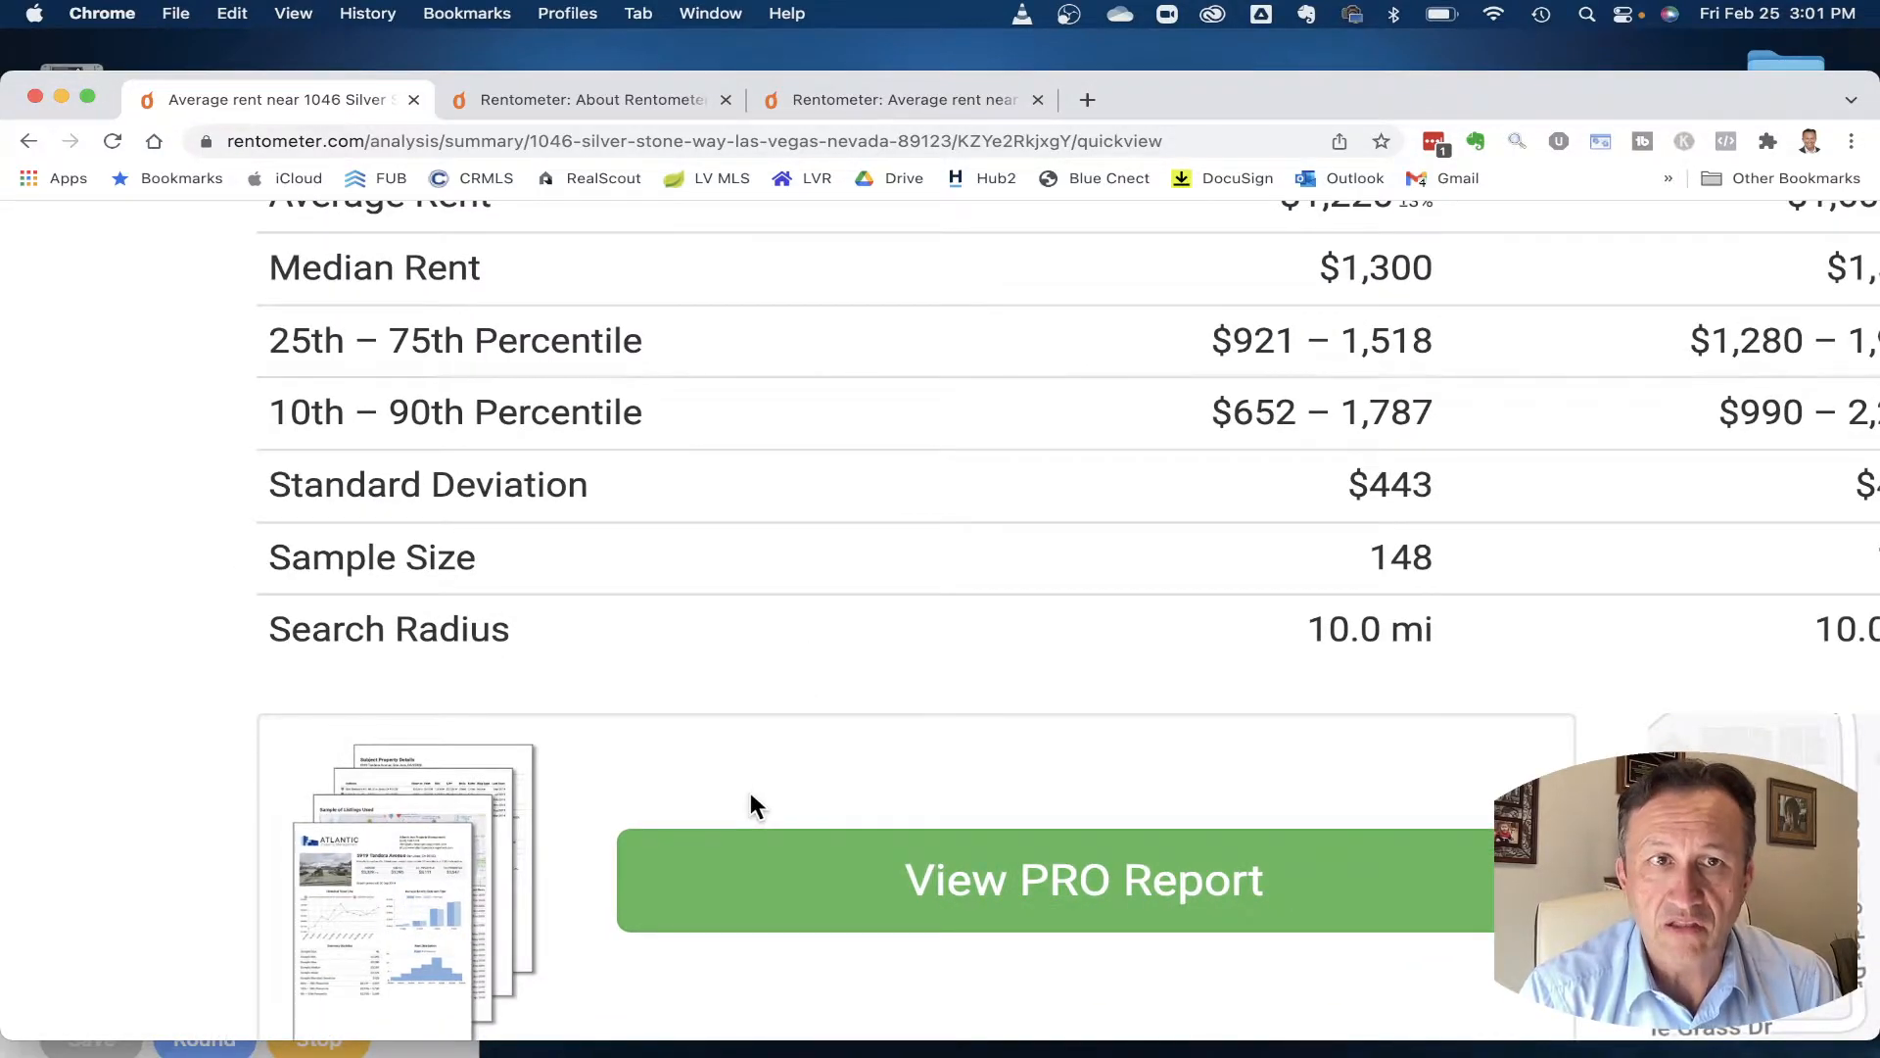
pyautogui.scroll(-3, 1255, 617)
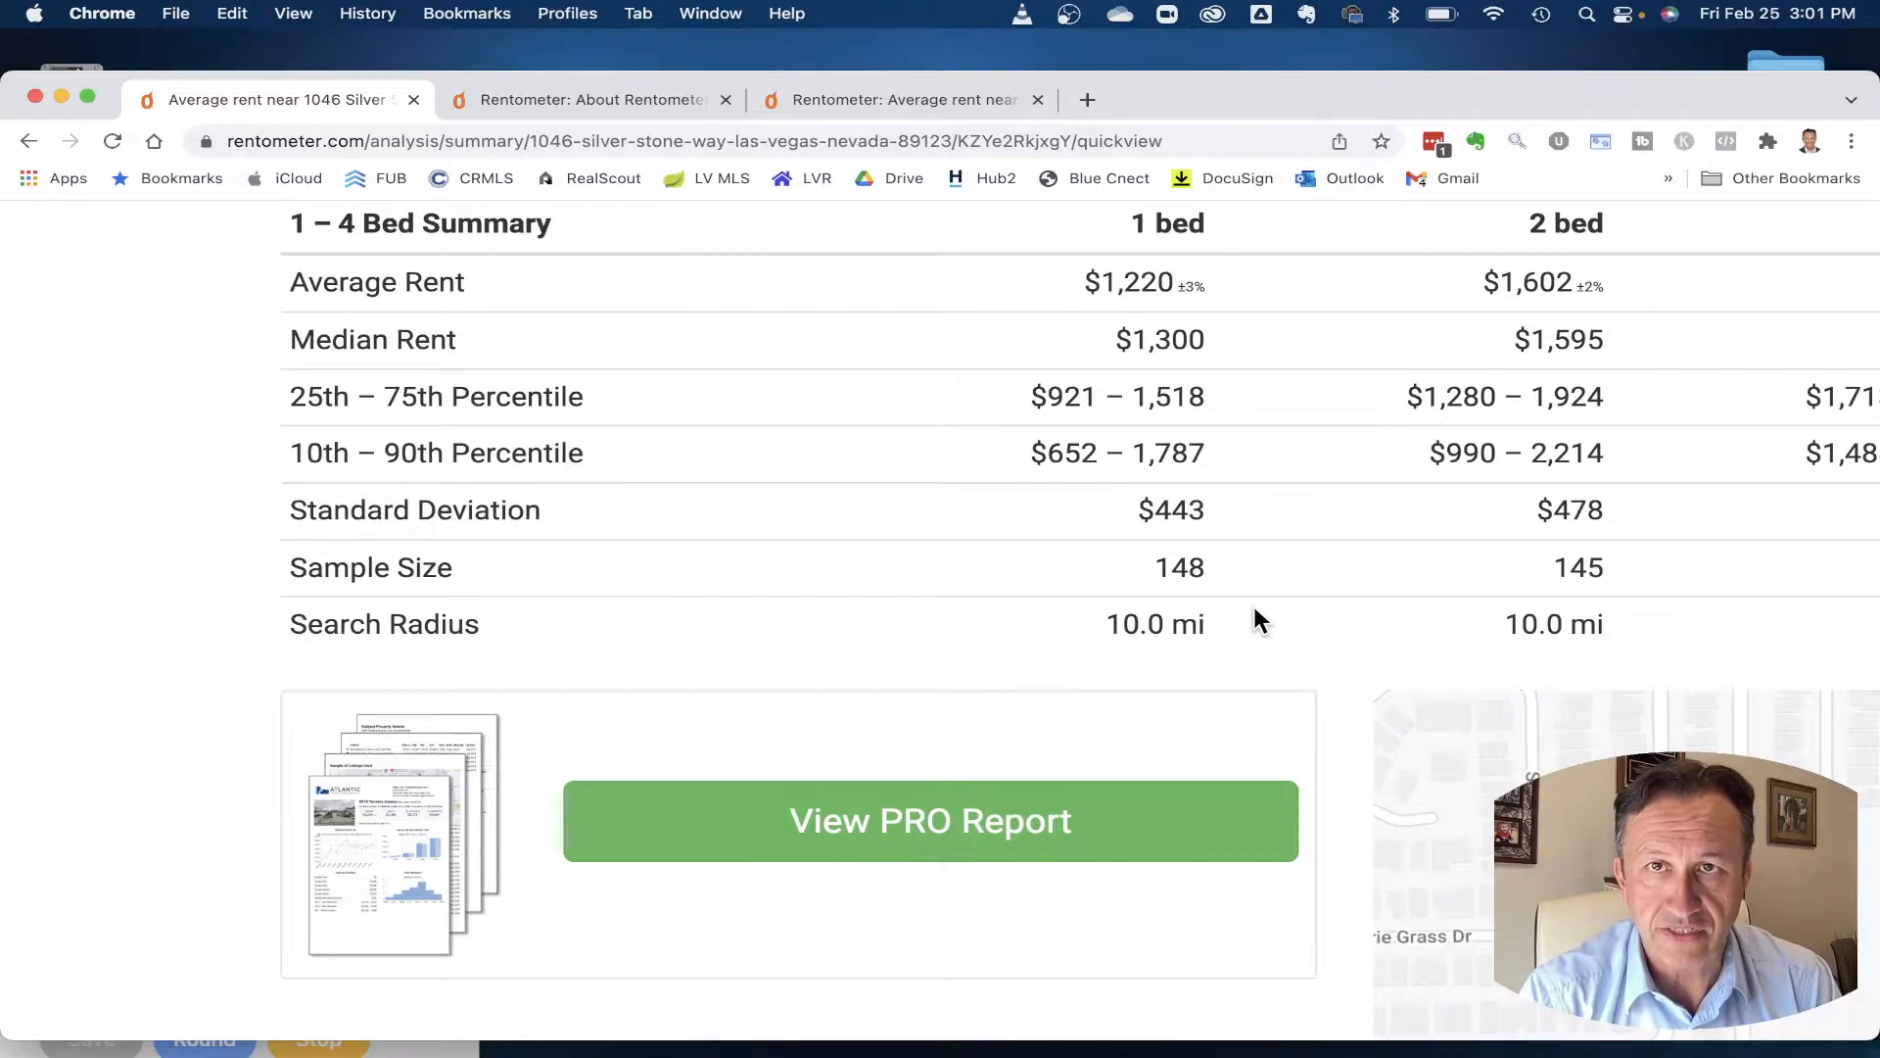
pyautogui.scroll(-3, 1255, 615)
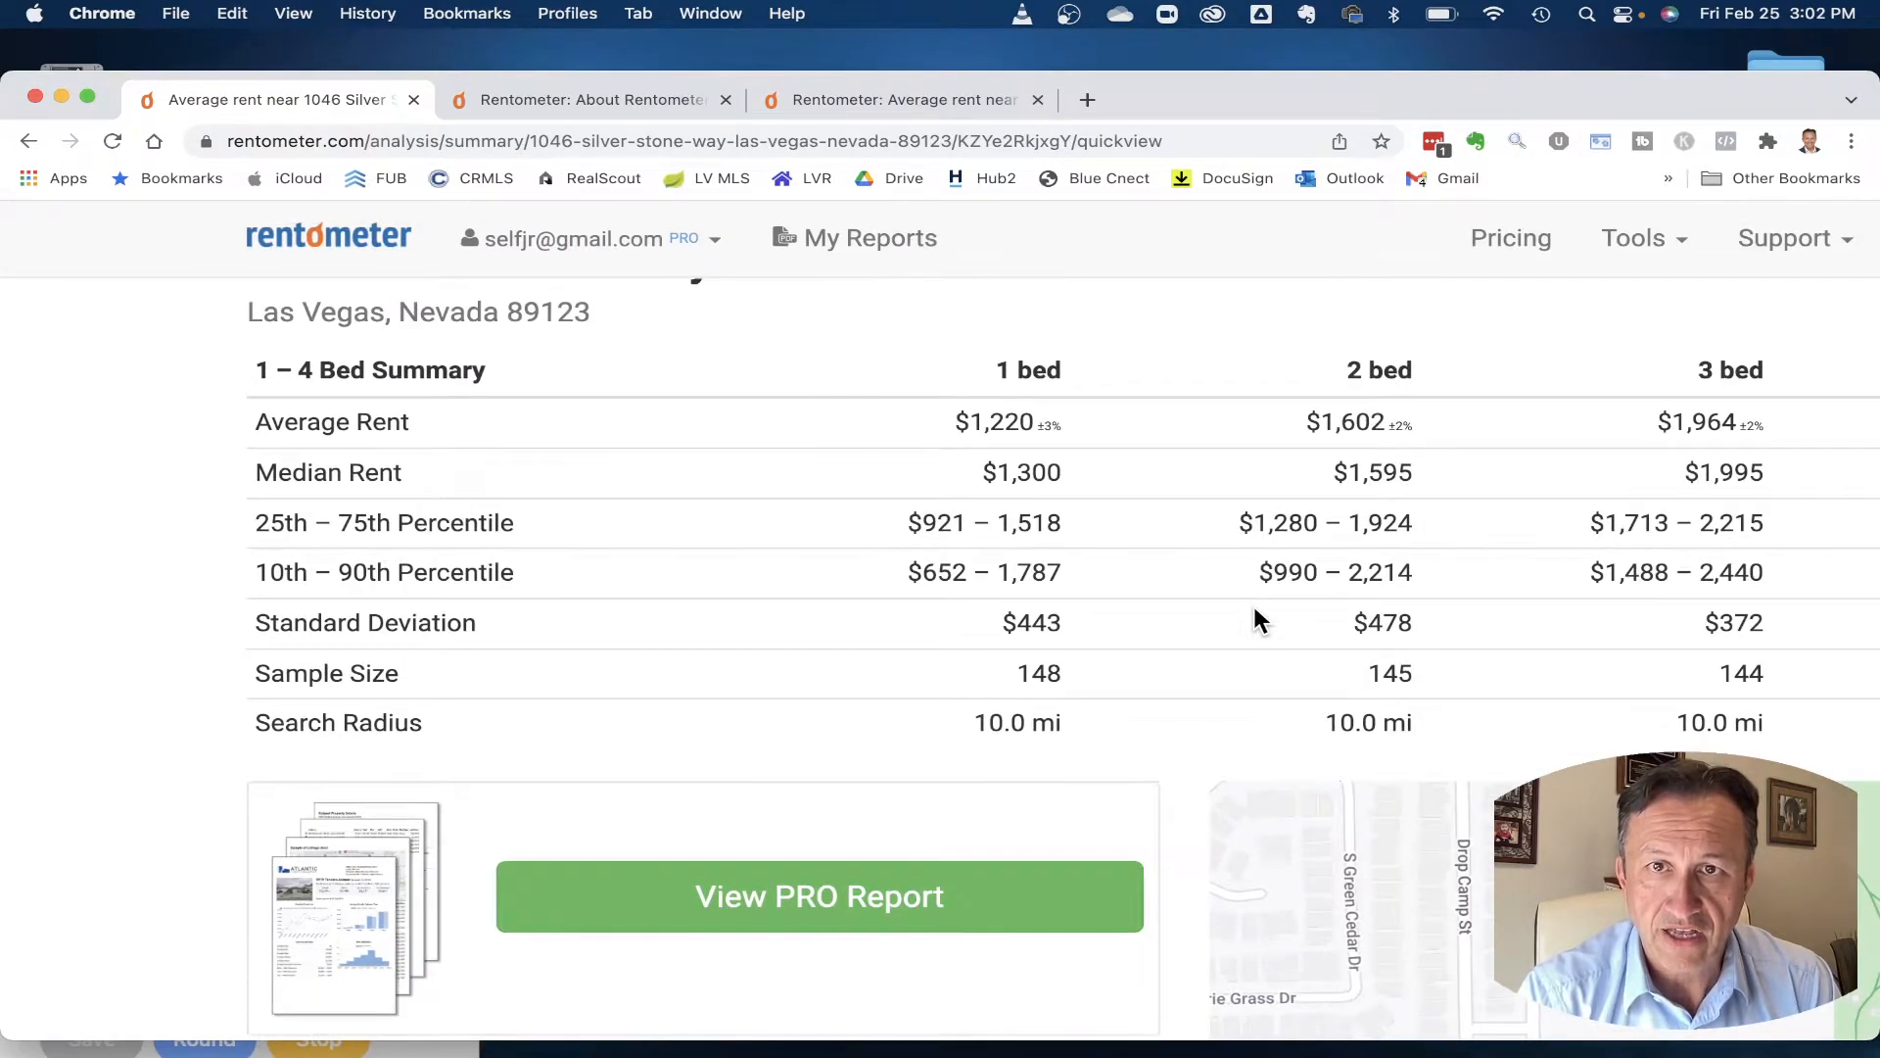
pyautogui.hscroll(2, 1254, 607)
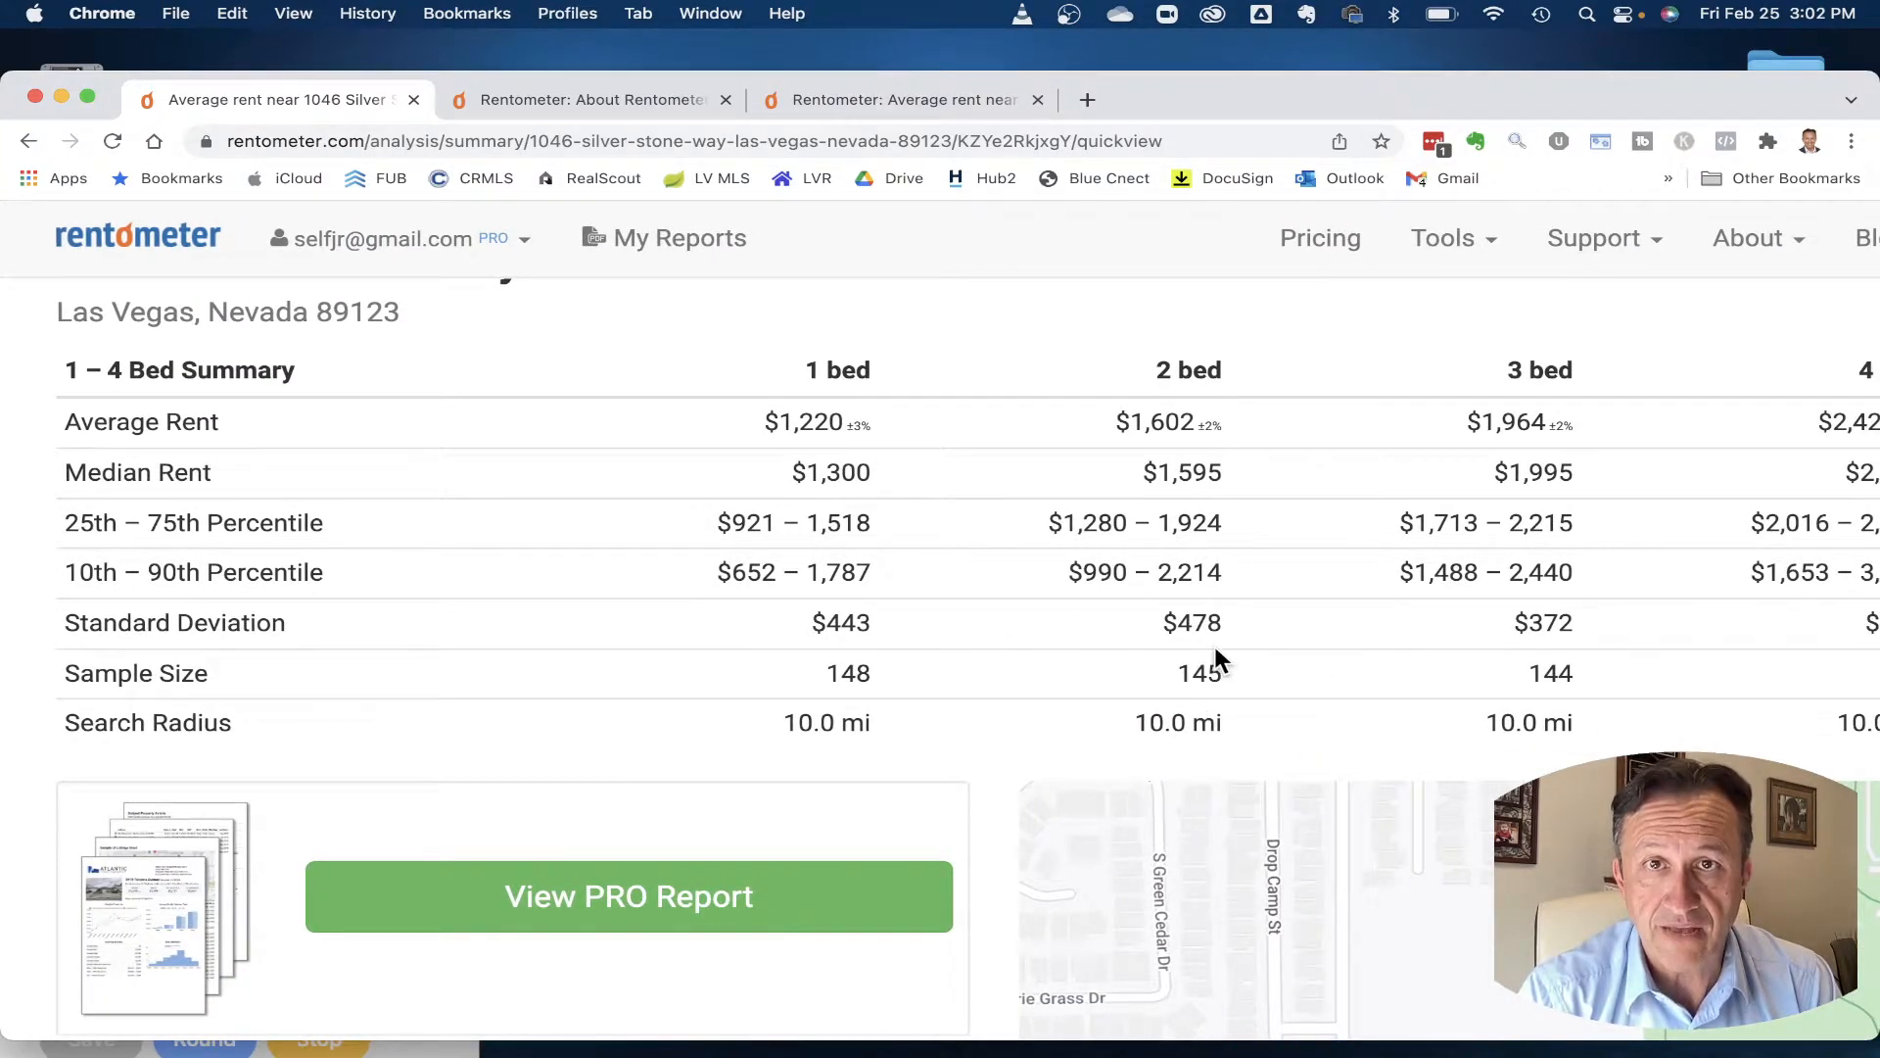
pyautogui.scroll(-3, 1215, 651)
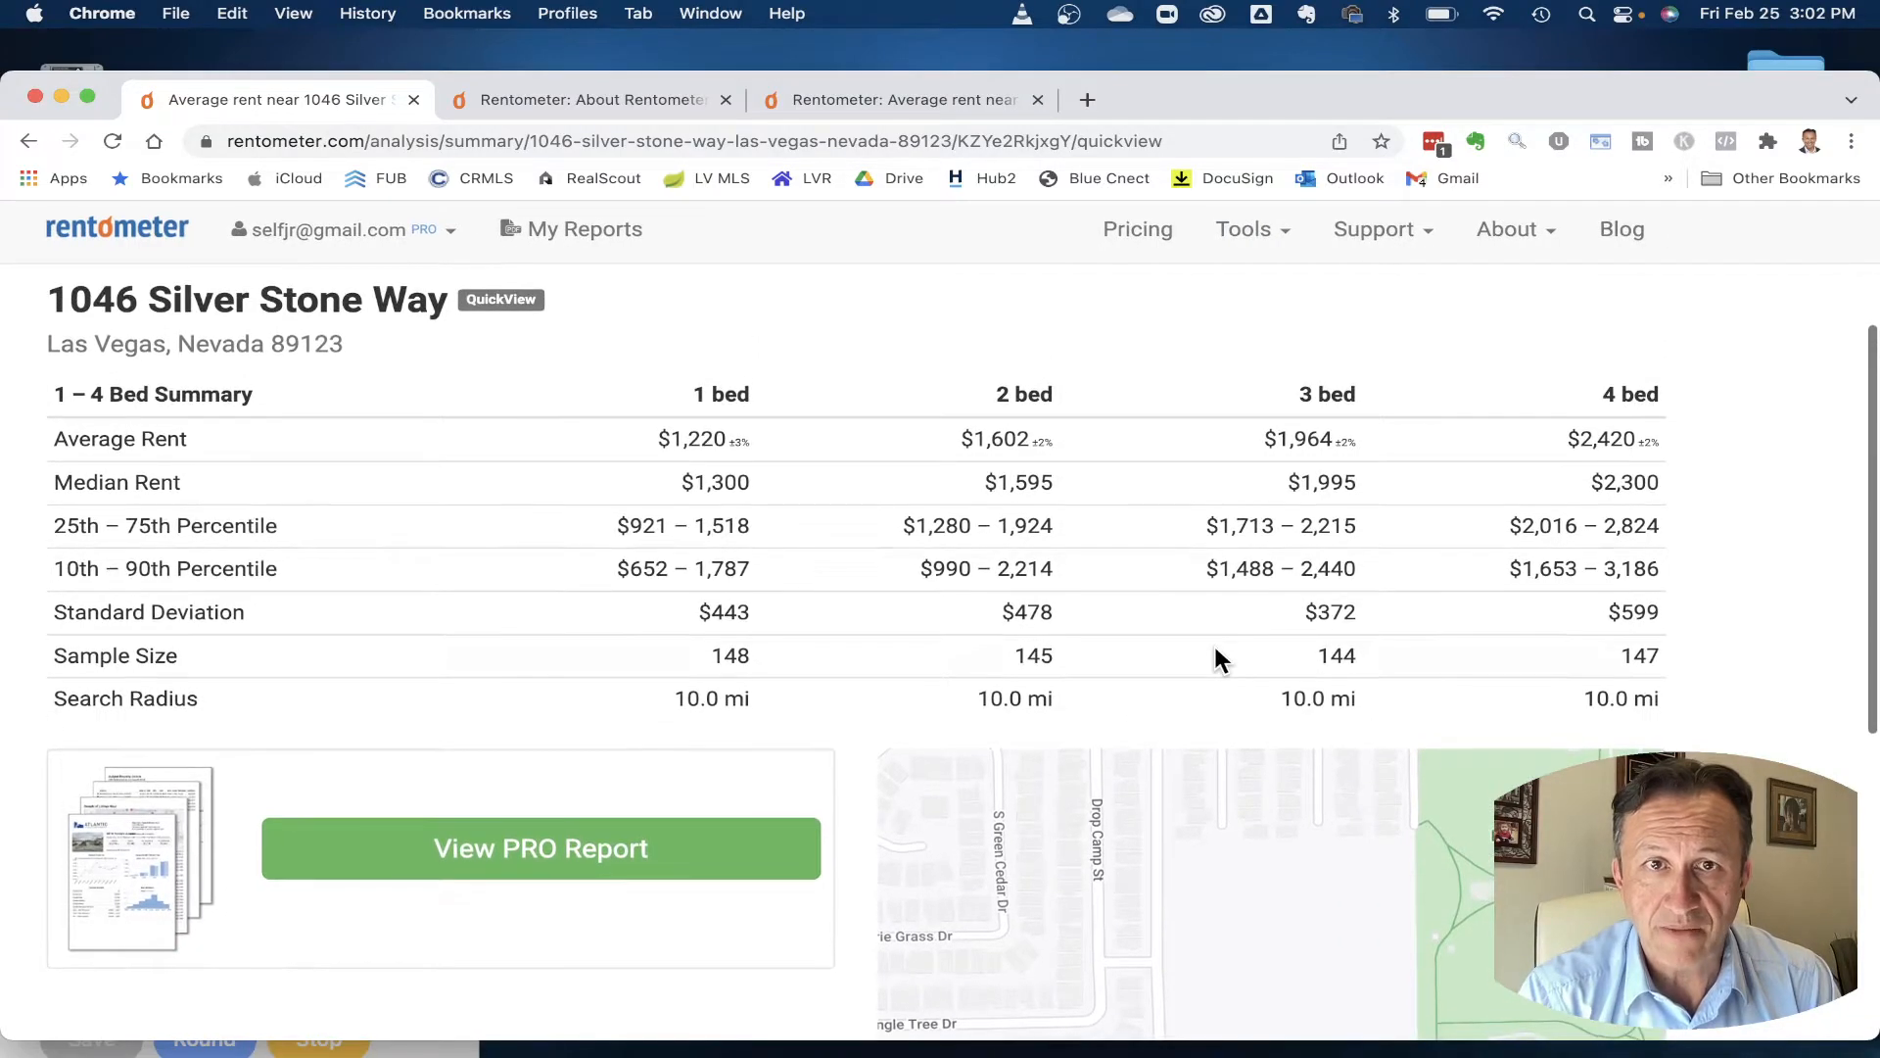
pyautogui.scroll(-3, 1214, 646)
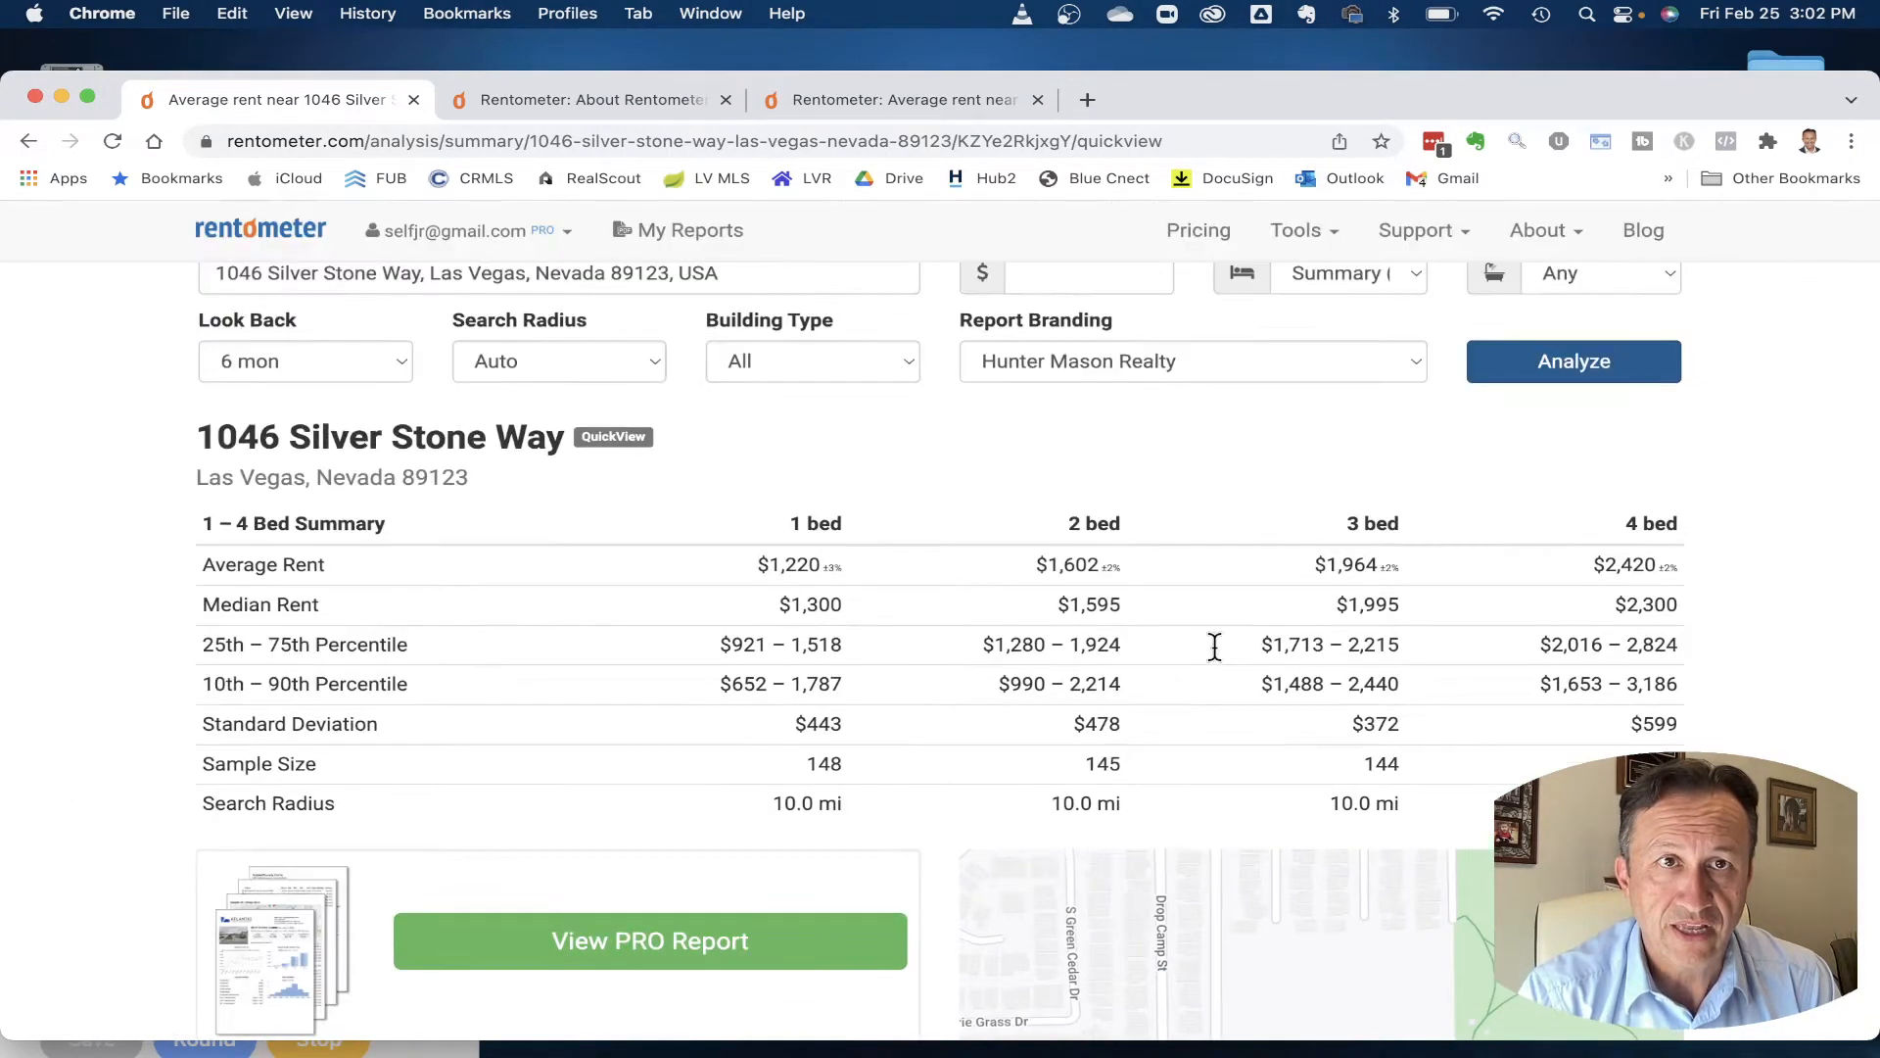
pyautogui.click(29, 143)
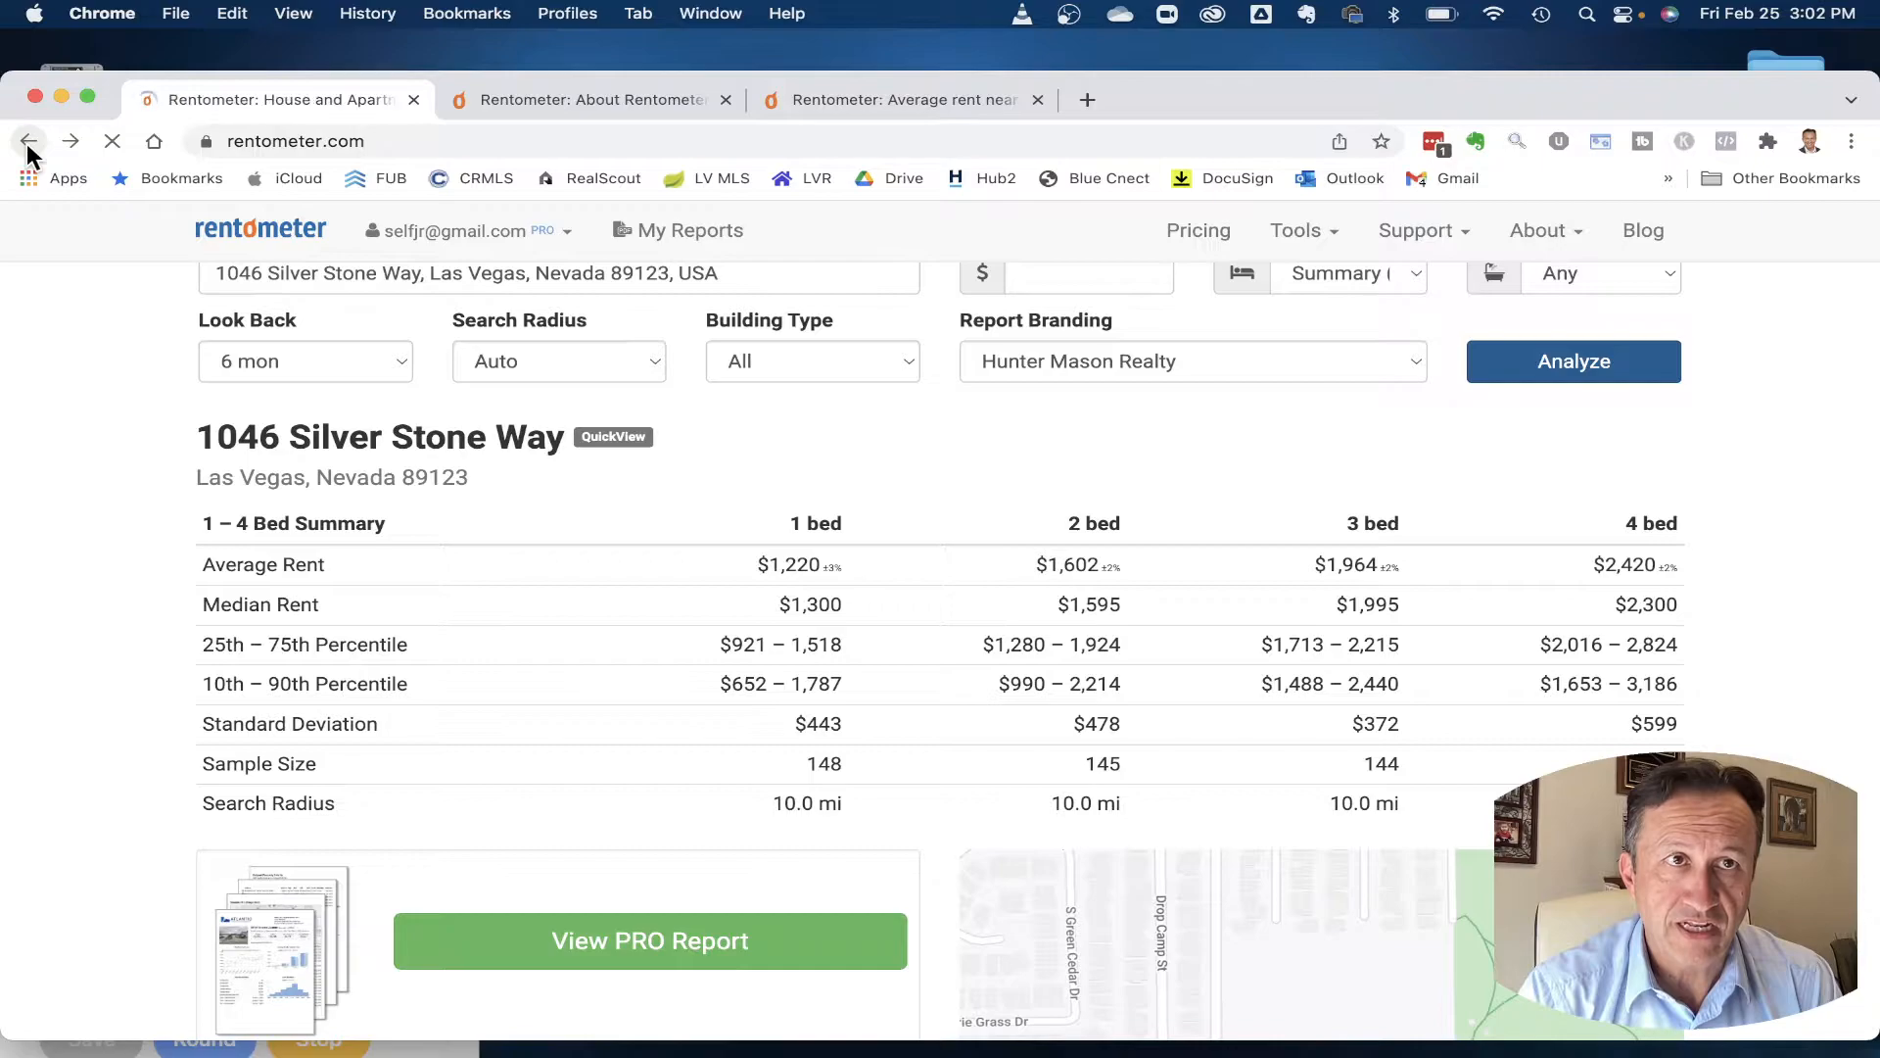
# - Rerun the Las Vegas address analysis with the search radius set to 1.50 mi
pyautogui.click(654, 545)
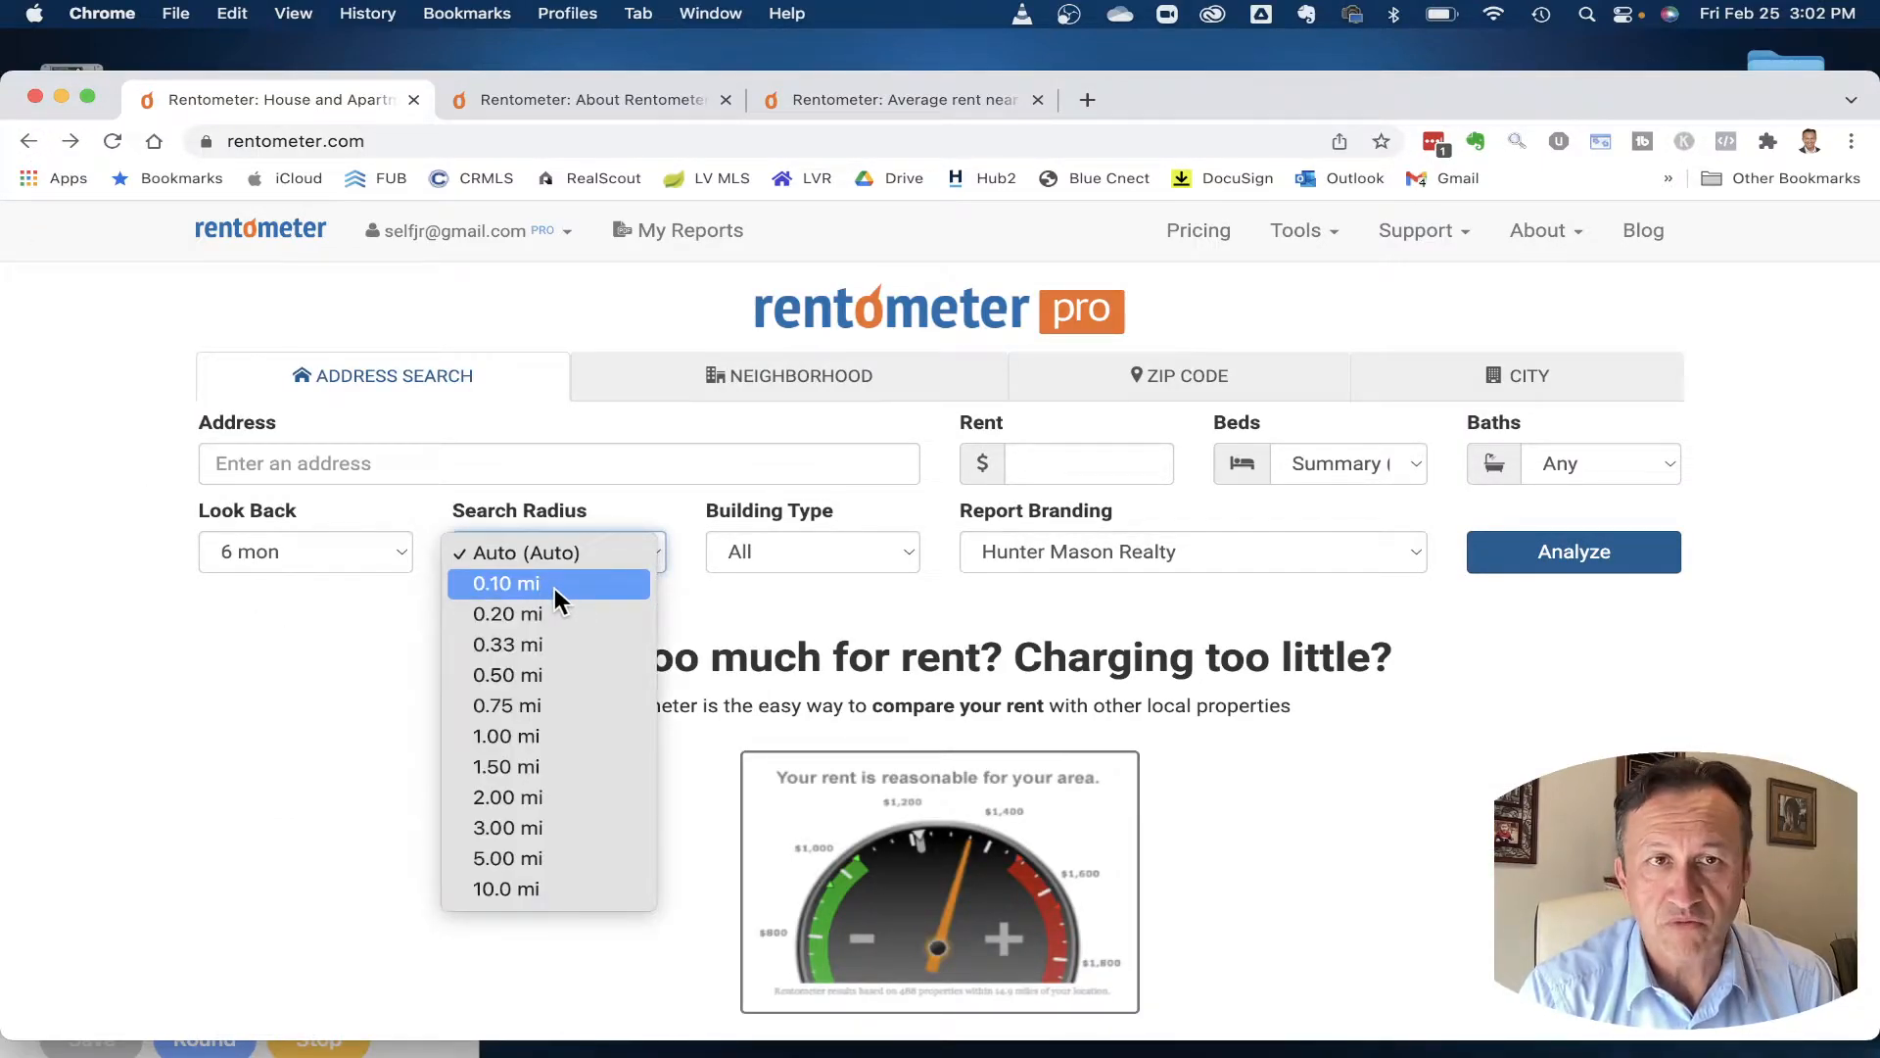
pyautogui.click(551, 768)
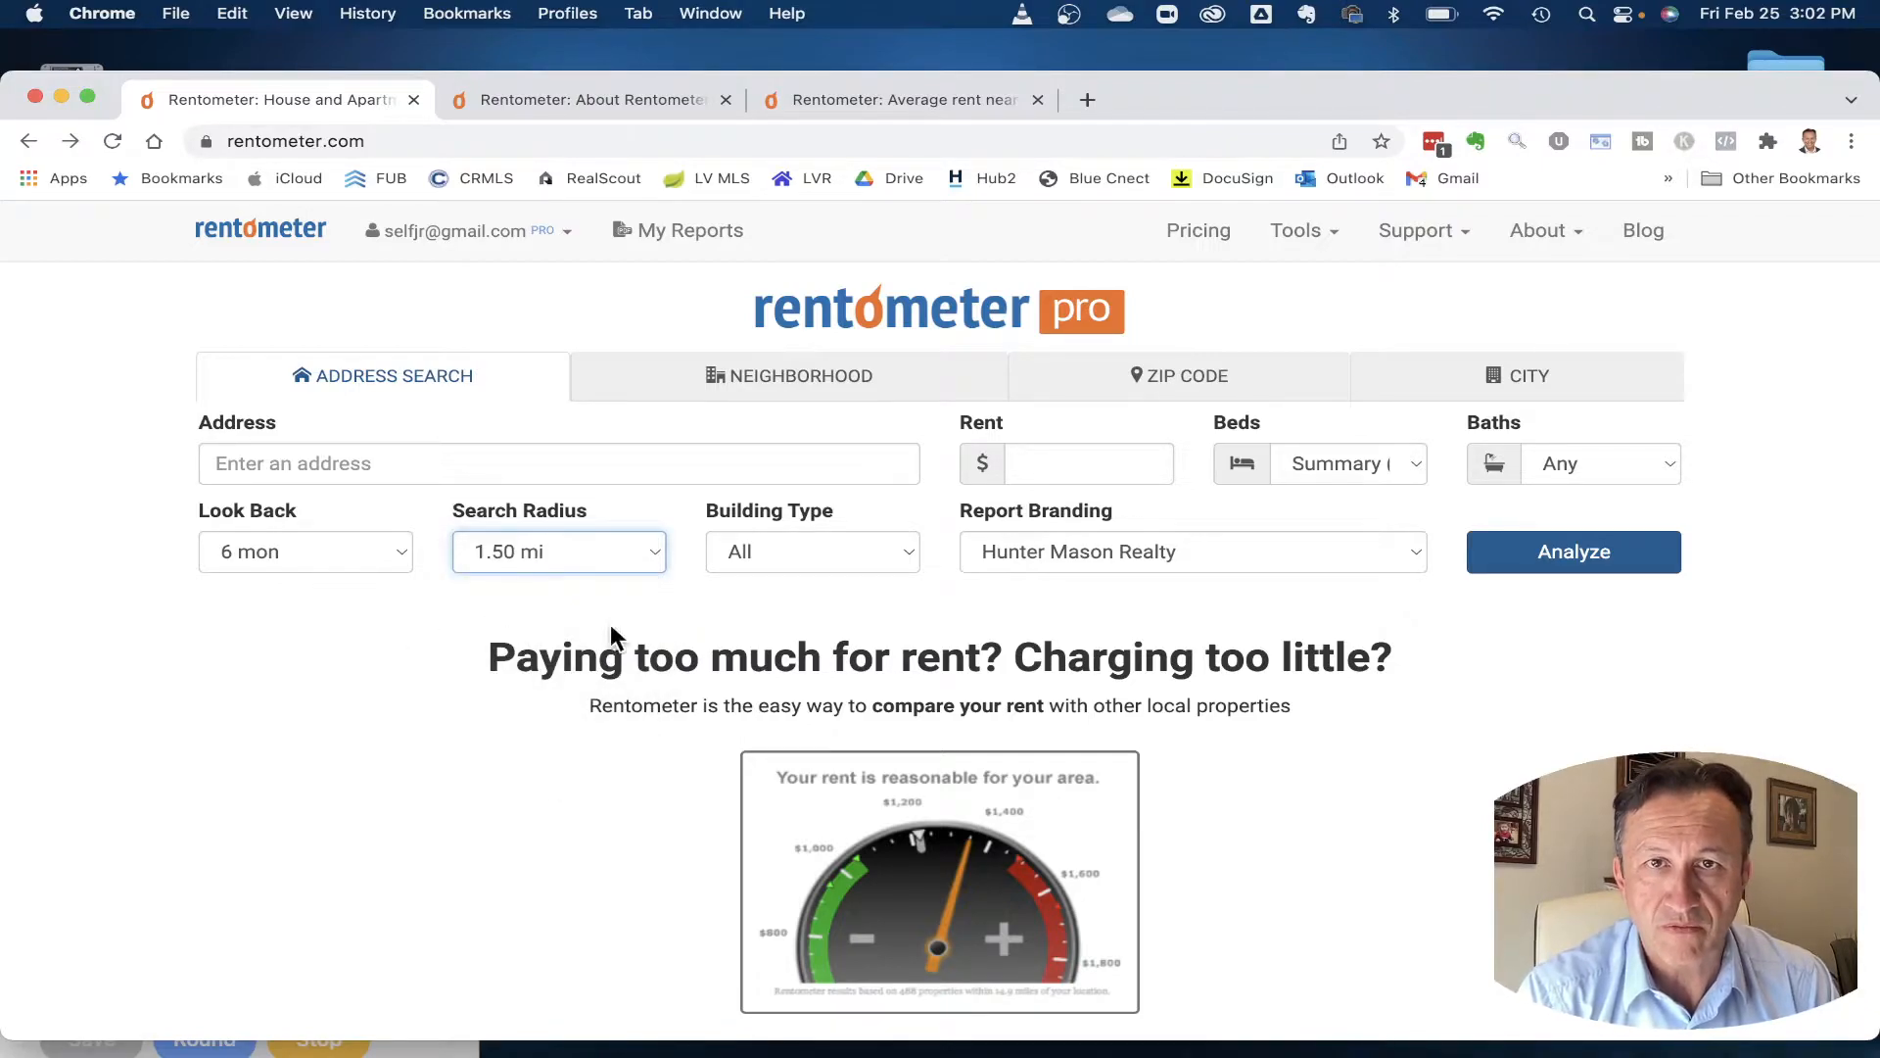
pyautogui.click(818, 468)
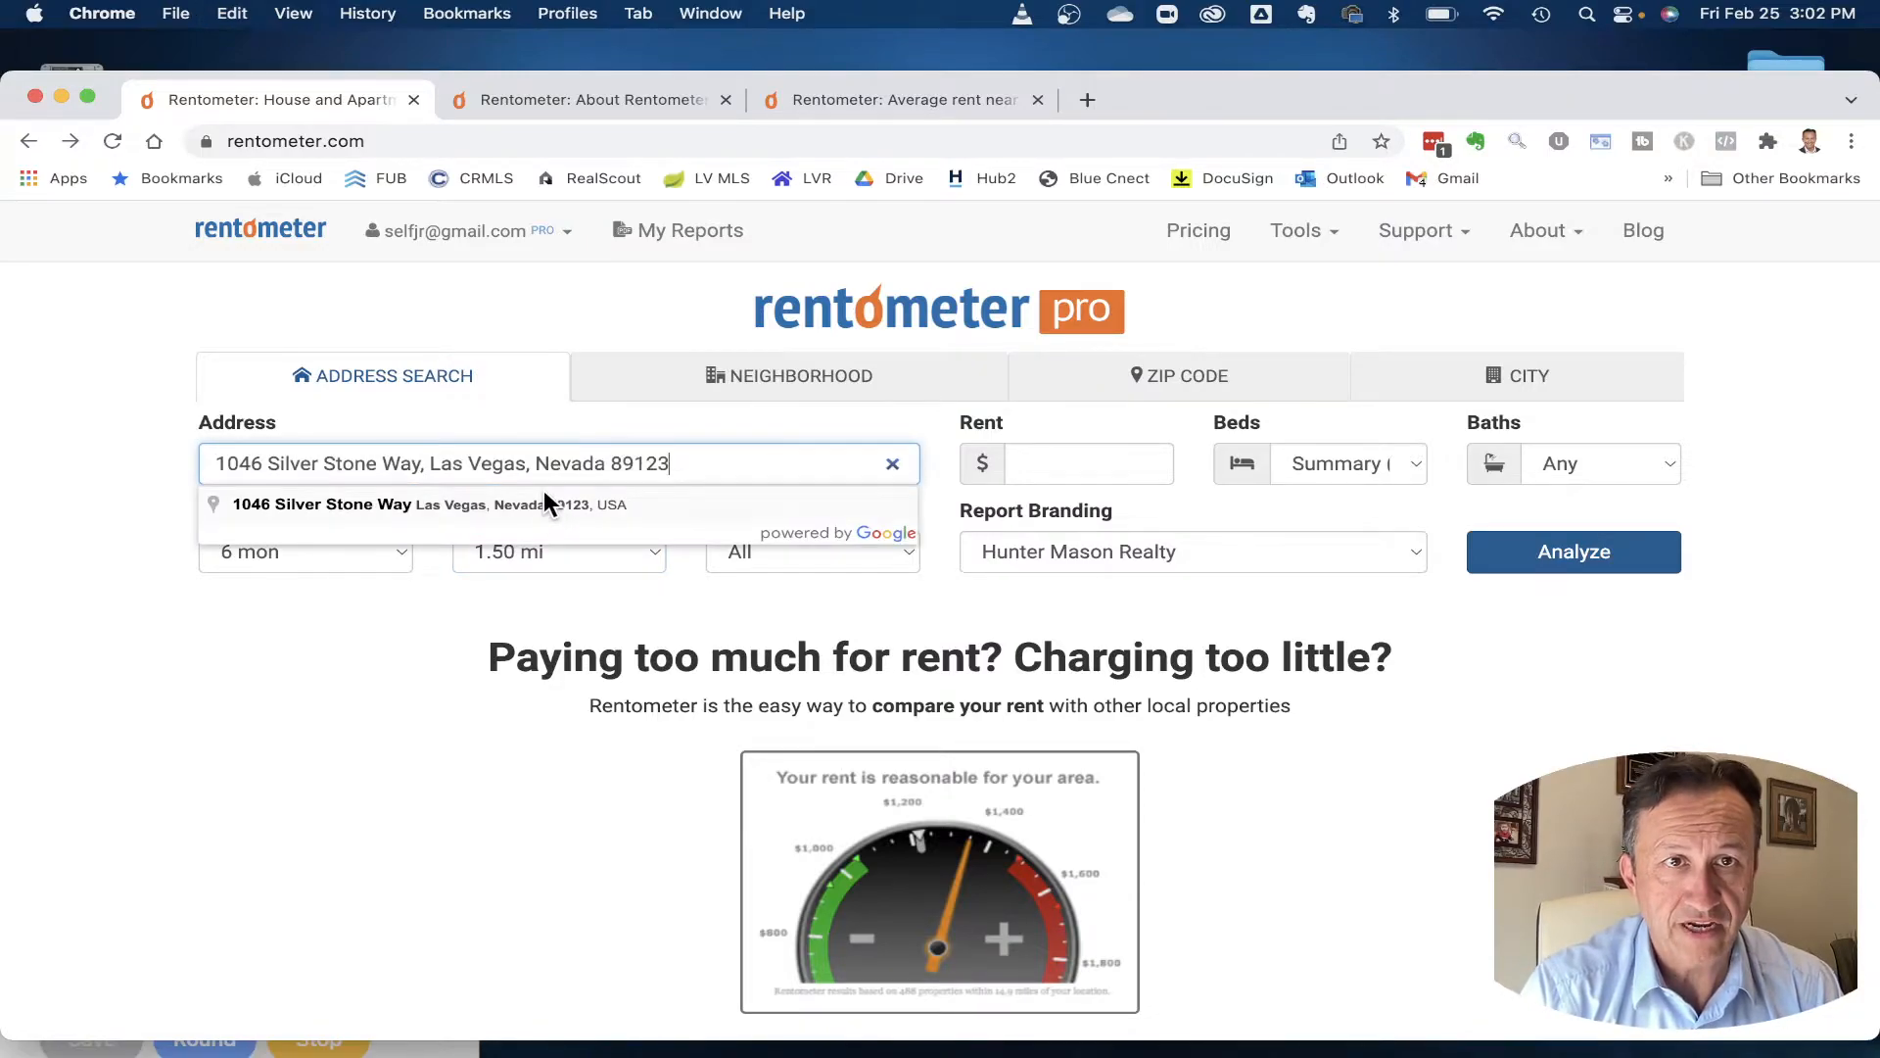
pyautogui.click(546, 497)
pyautogui.click(1573, 554)
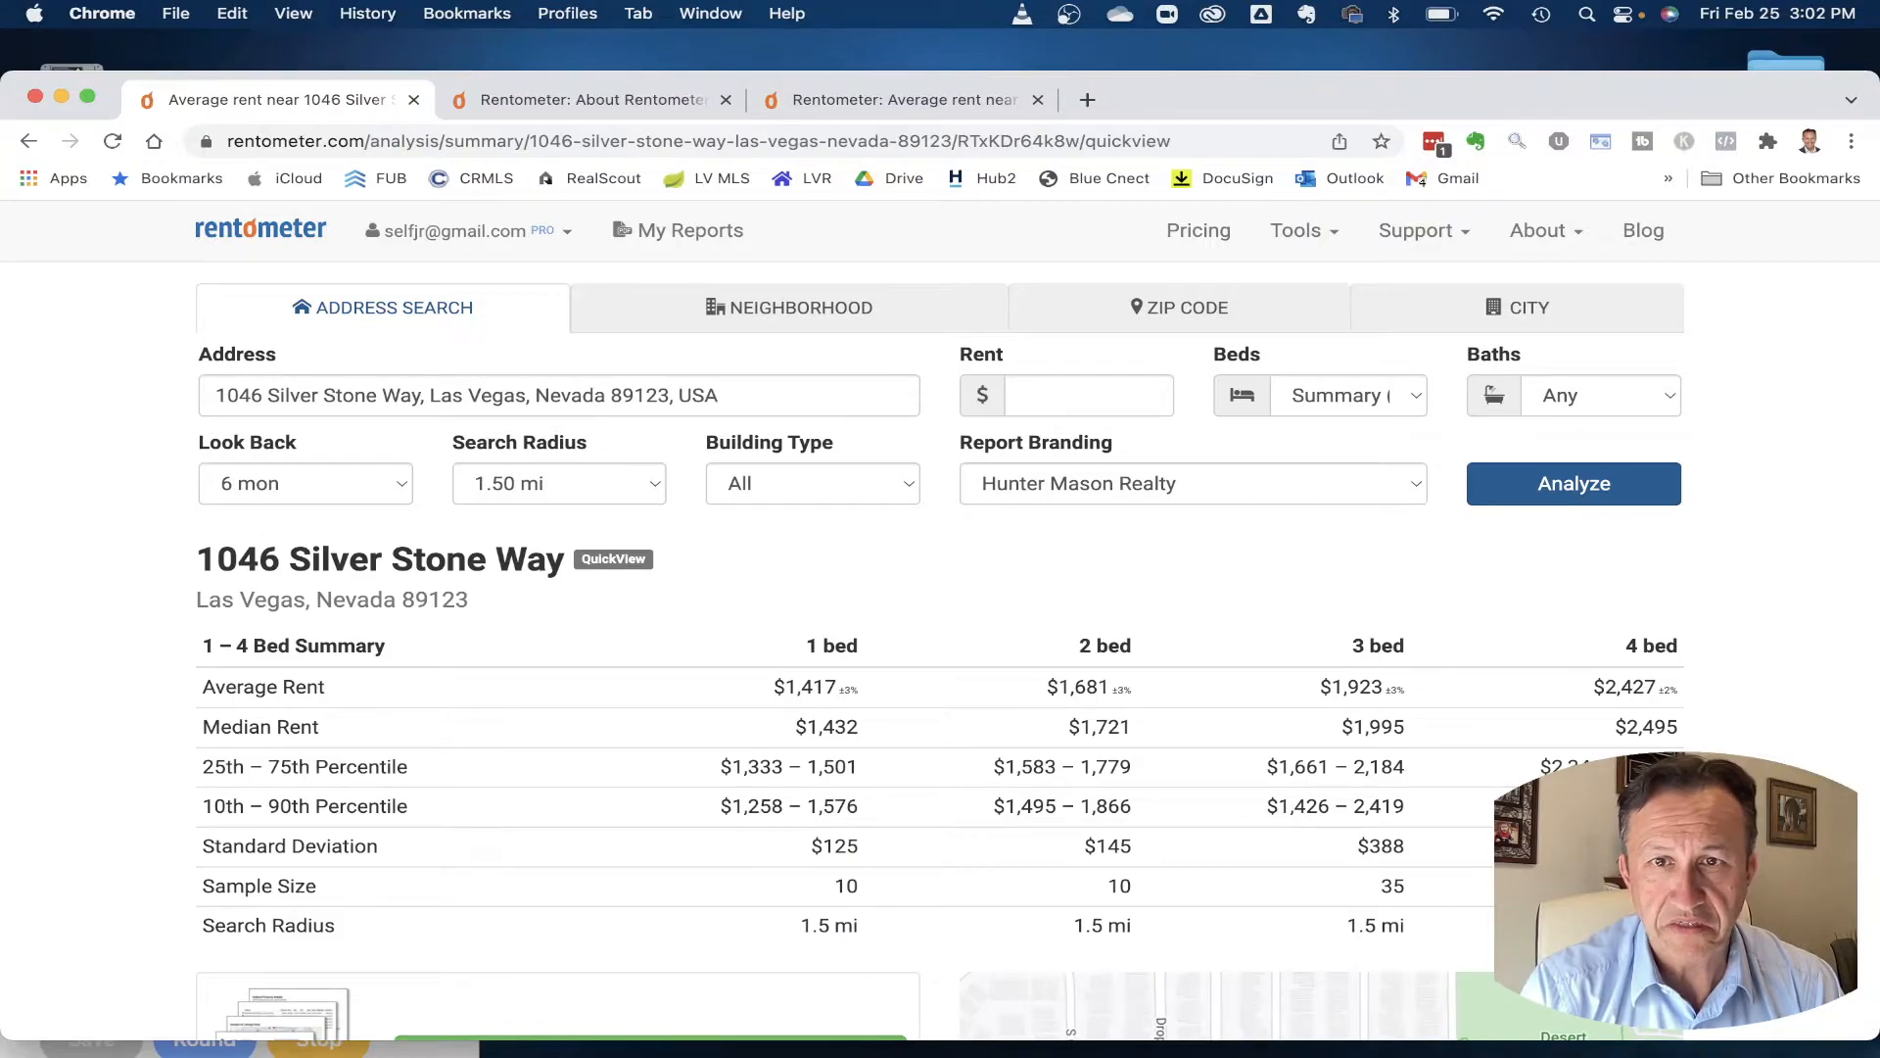
pyautogui.scroll(-3, 1394, 723)
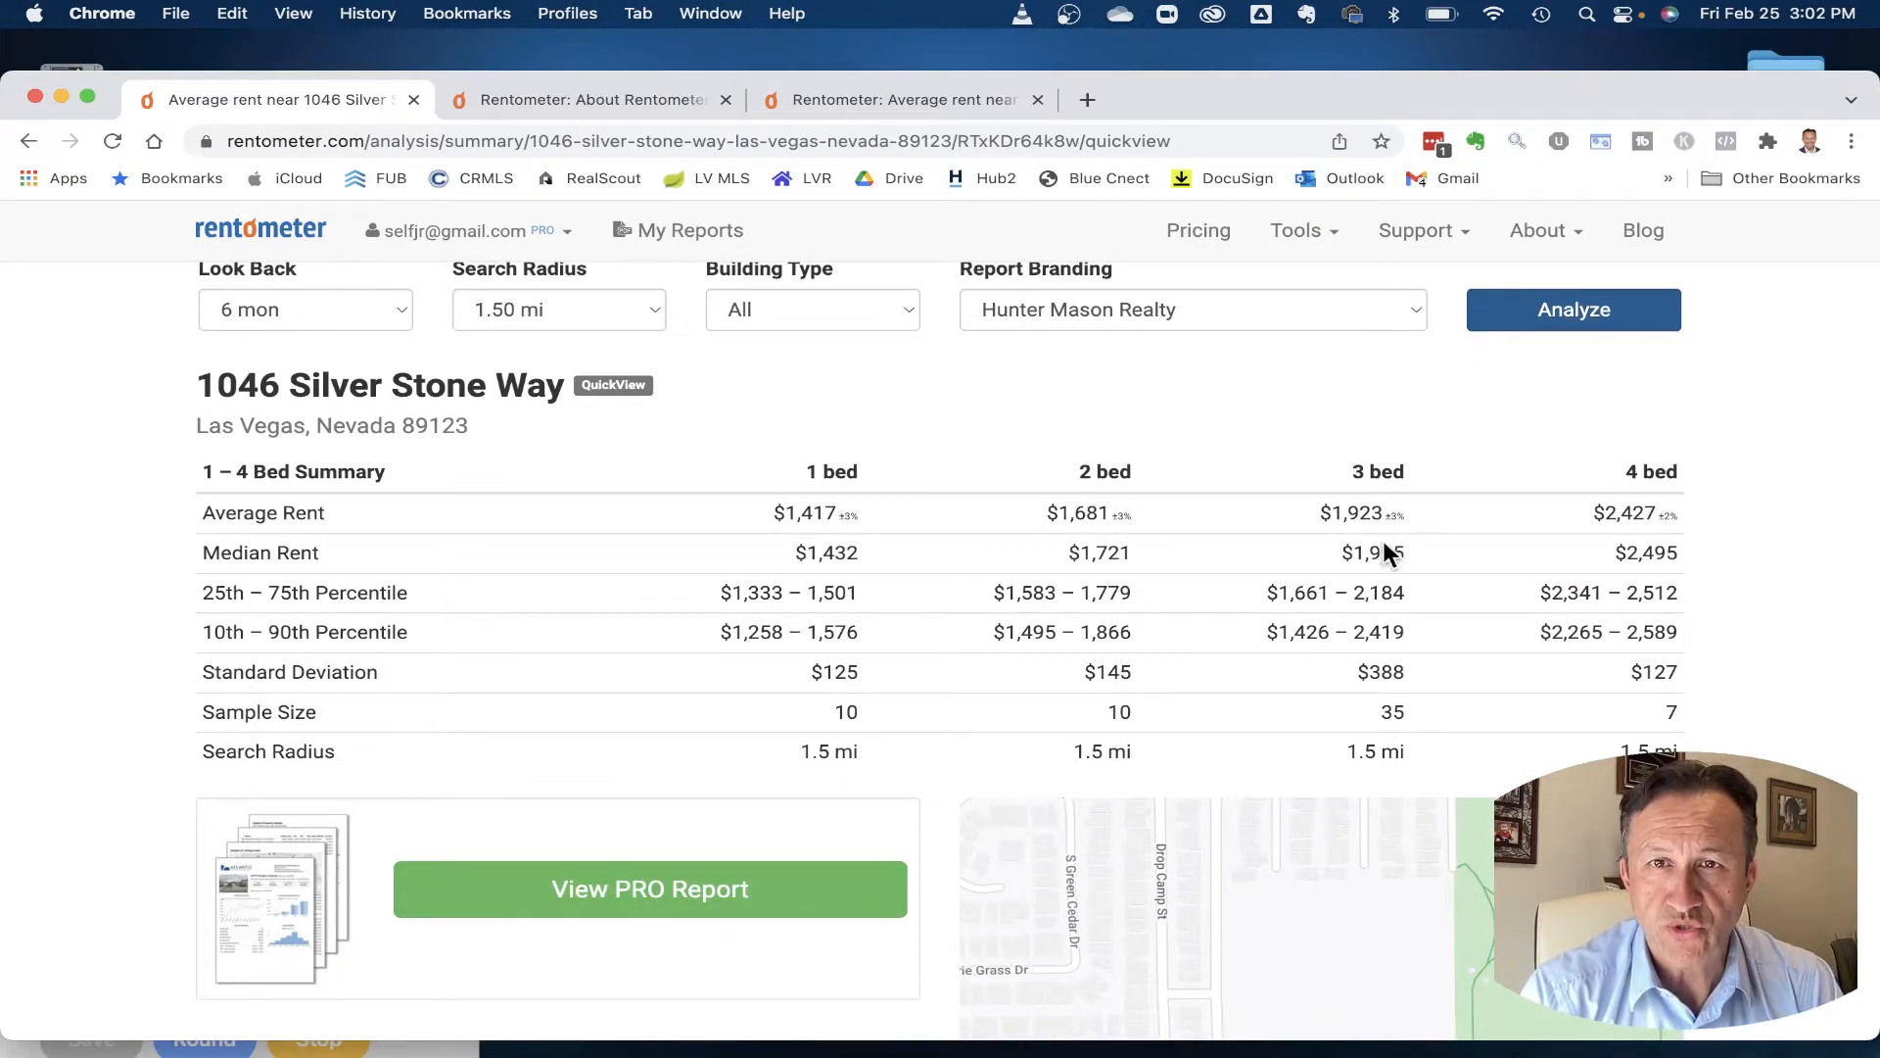
pyautogui.scroll(2, 1184, 581)
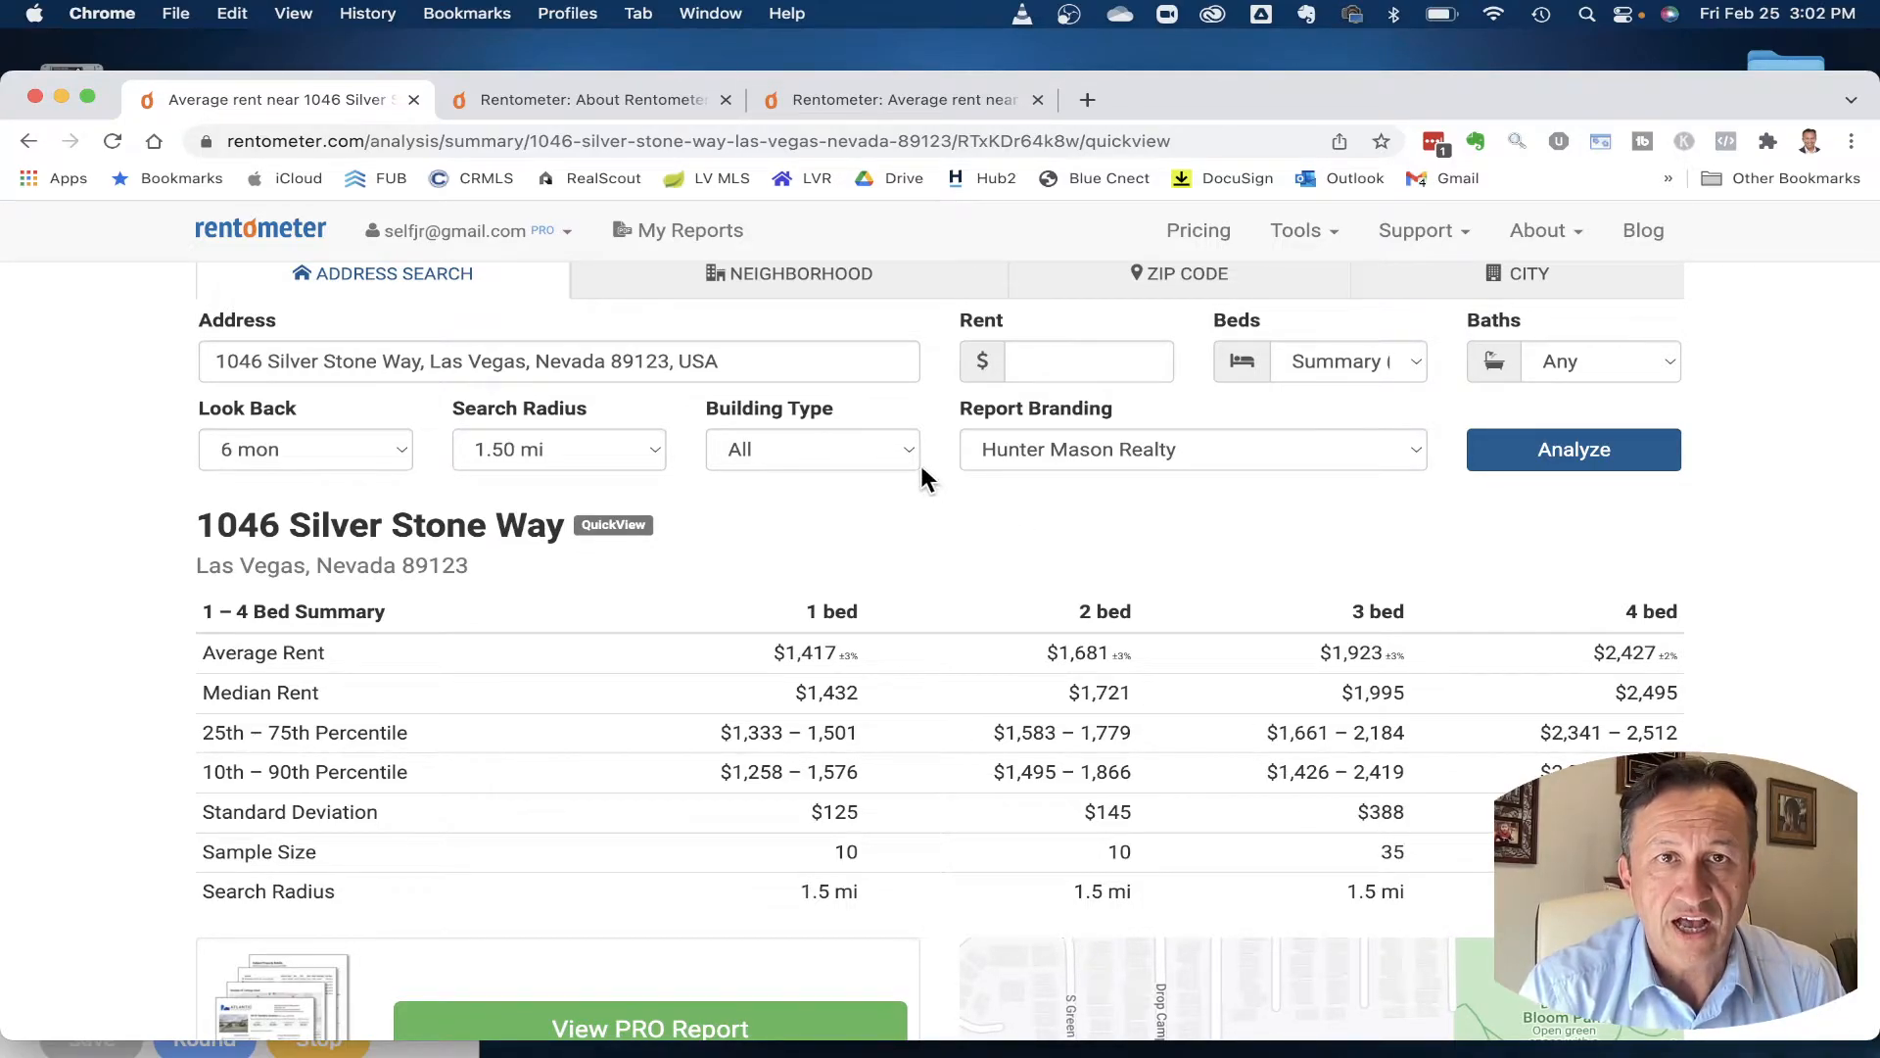
# - Limit Building Type to House/Duplex and rerun, reviewing the $1,400 2-bed and $1,998 3-bed results
pyautogui.click(897, 449)
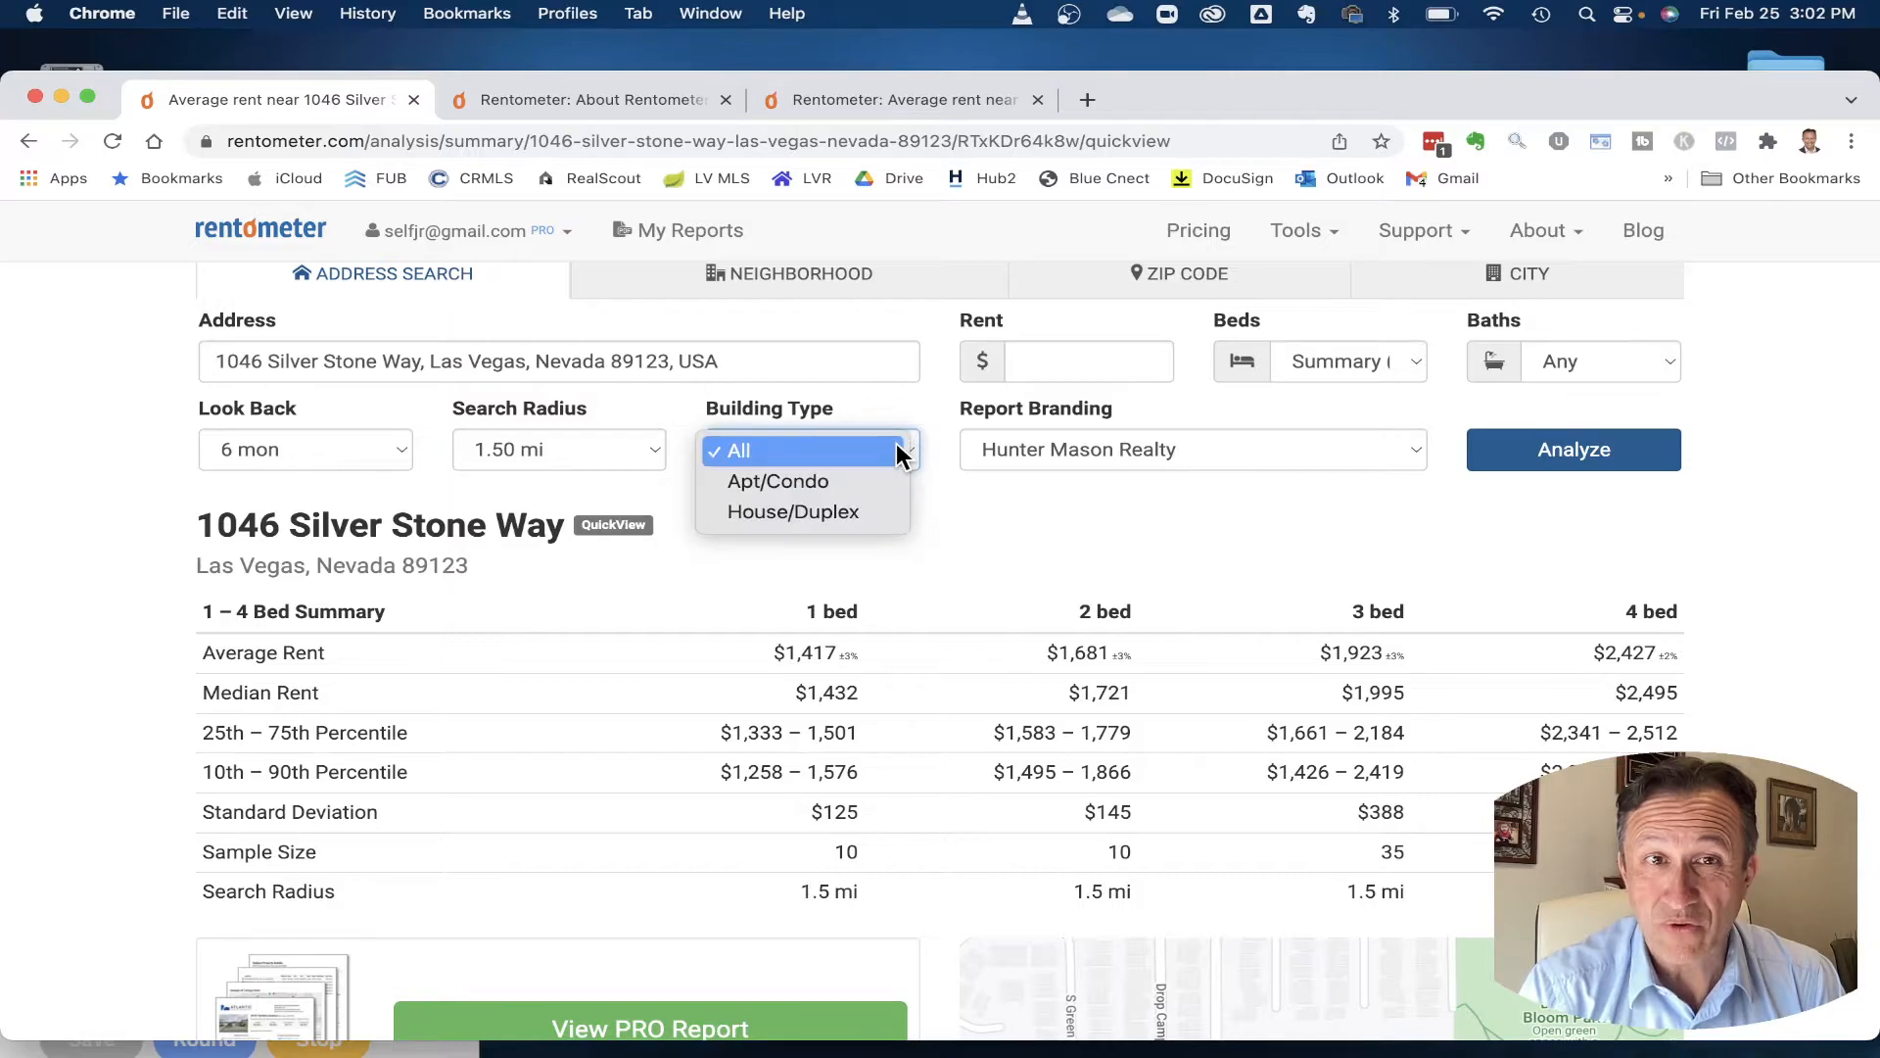
pyautogui.click(827, 513)
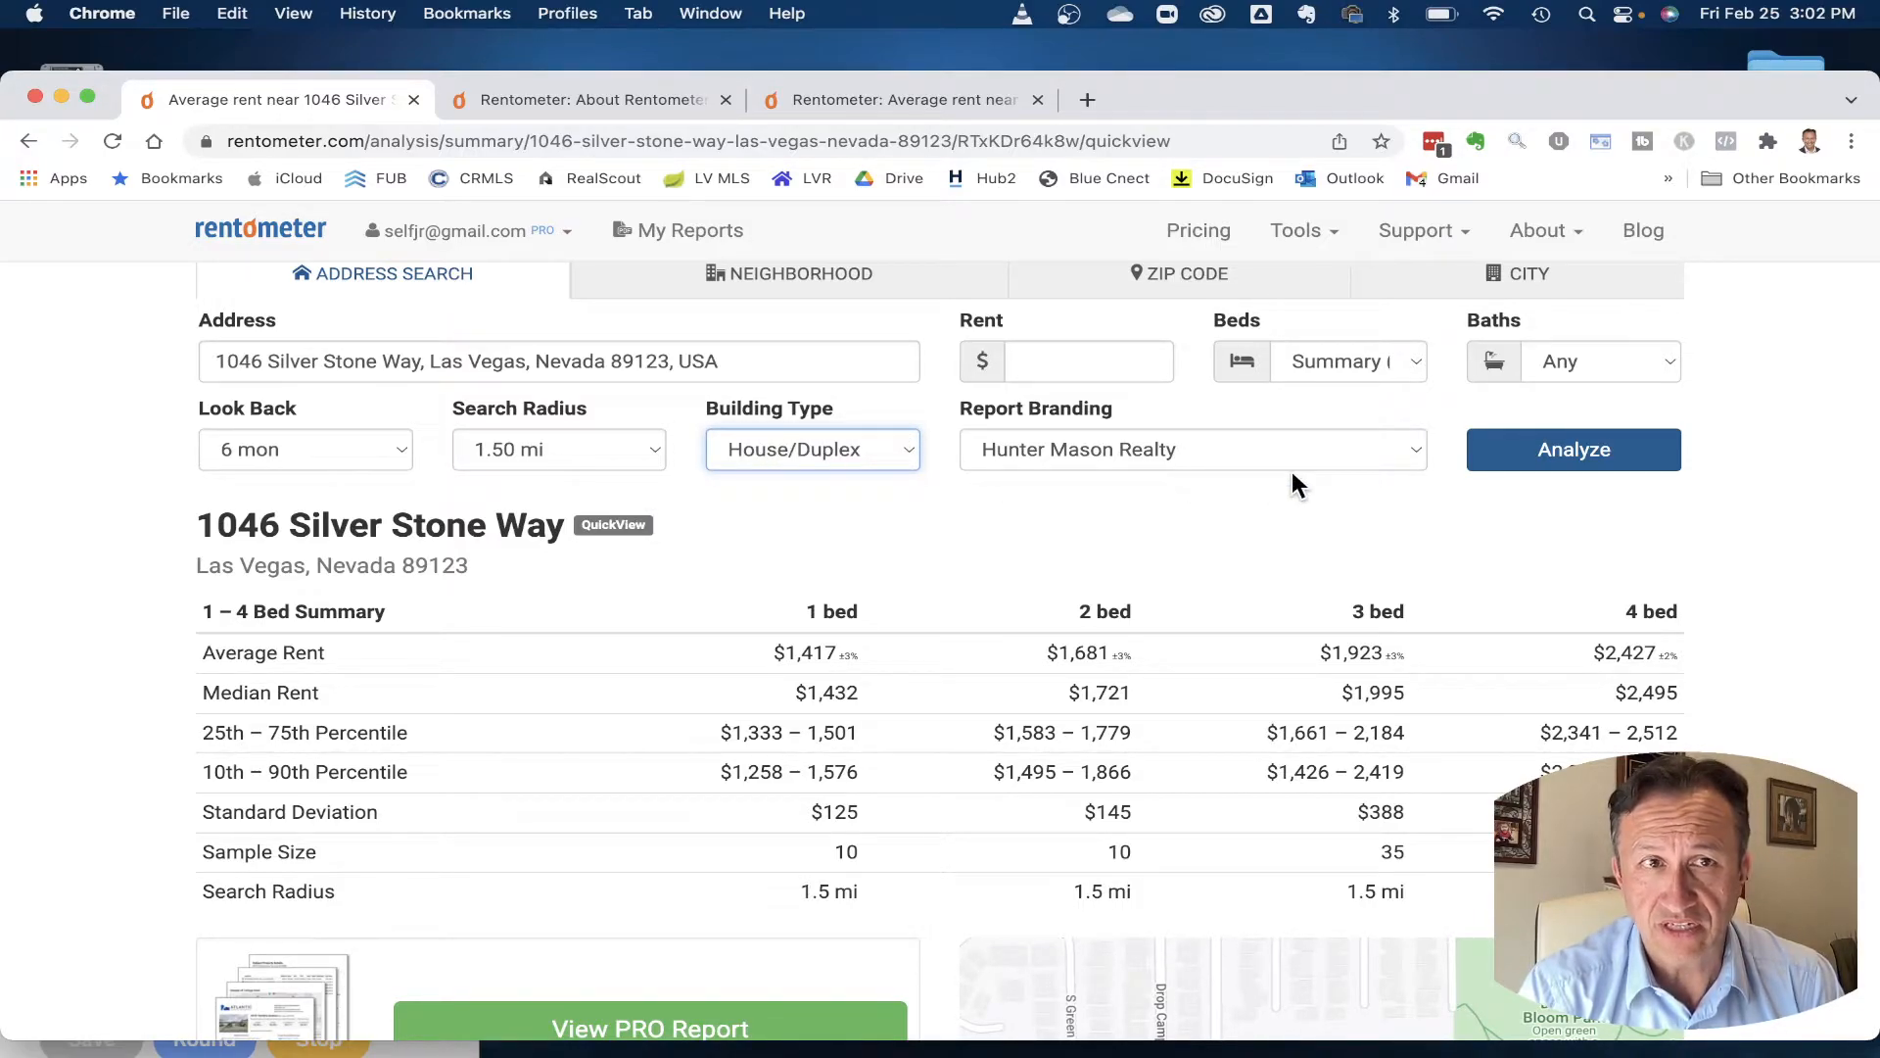
pyautogui.click(1586, 450)
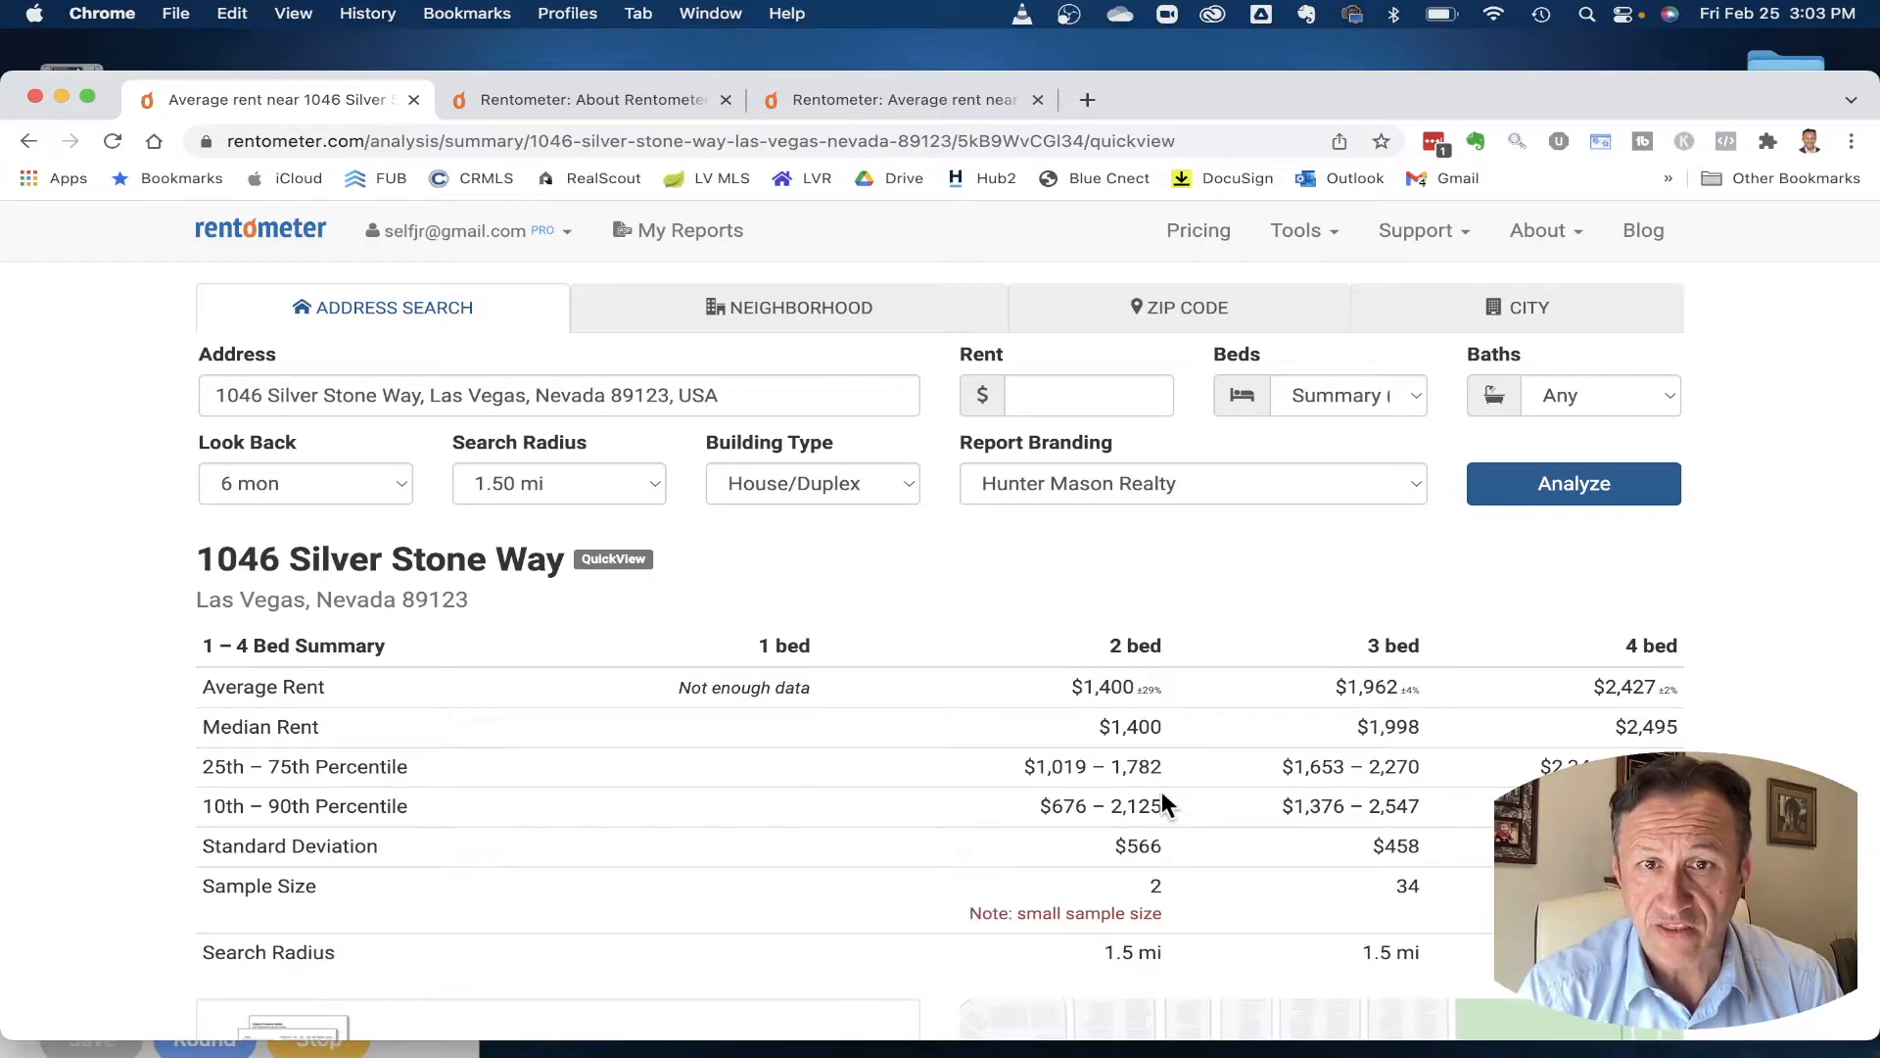
pyautogui.scroll(-3, 1107, 822)
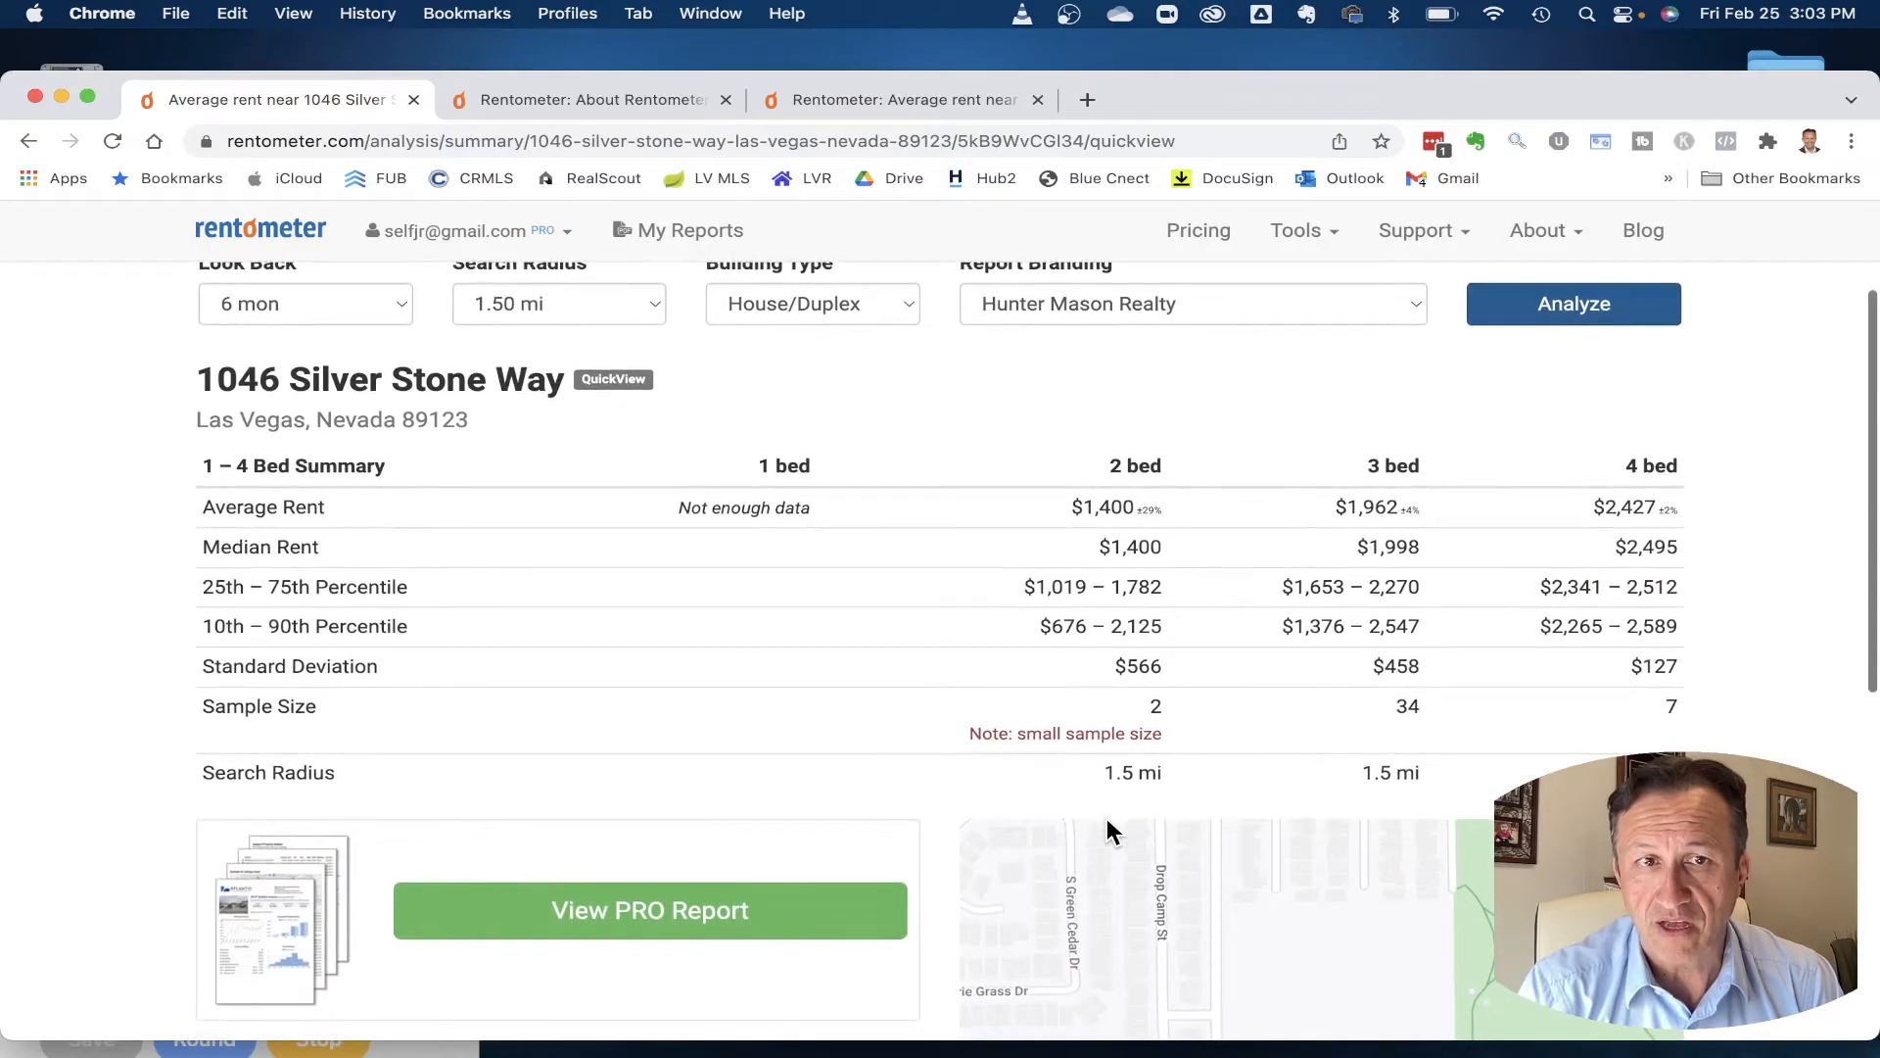
pyautogui.scroll(-2, 1107, 820)
pyautogui.scroll(3, 1106, 821)
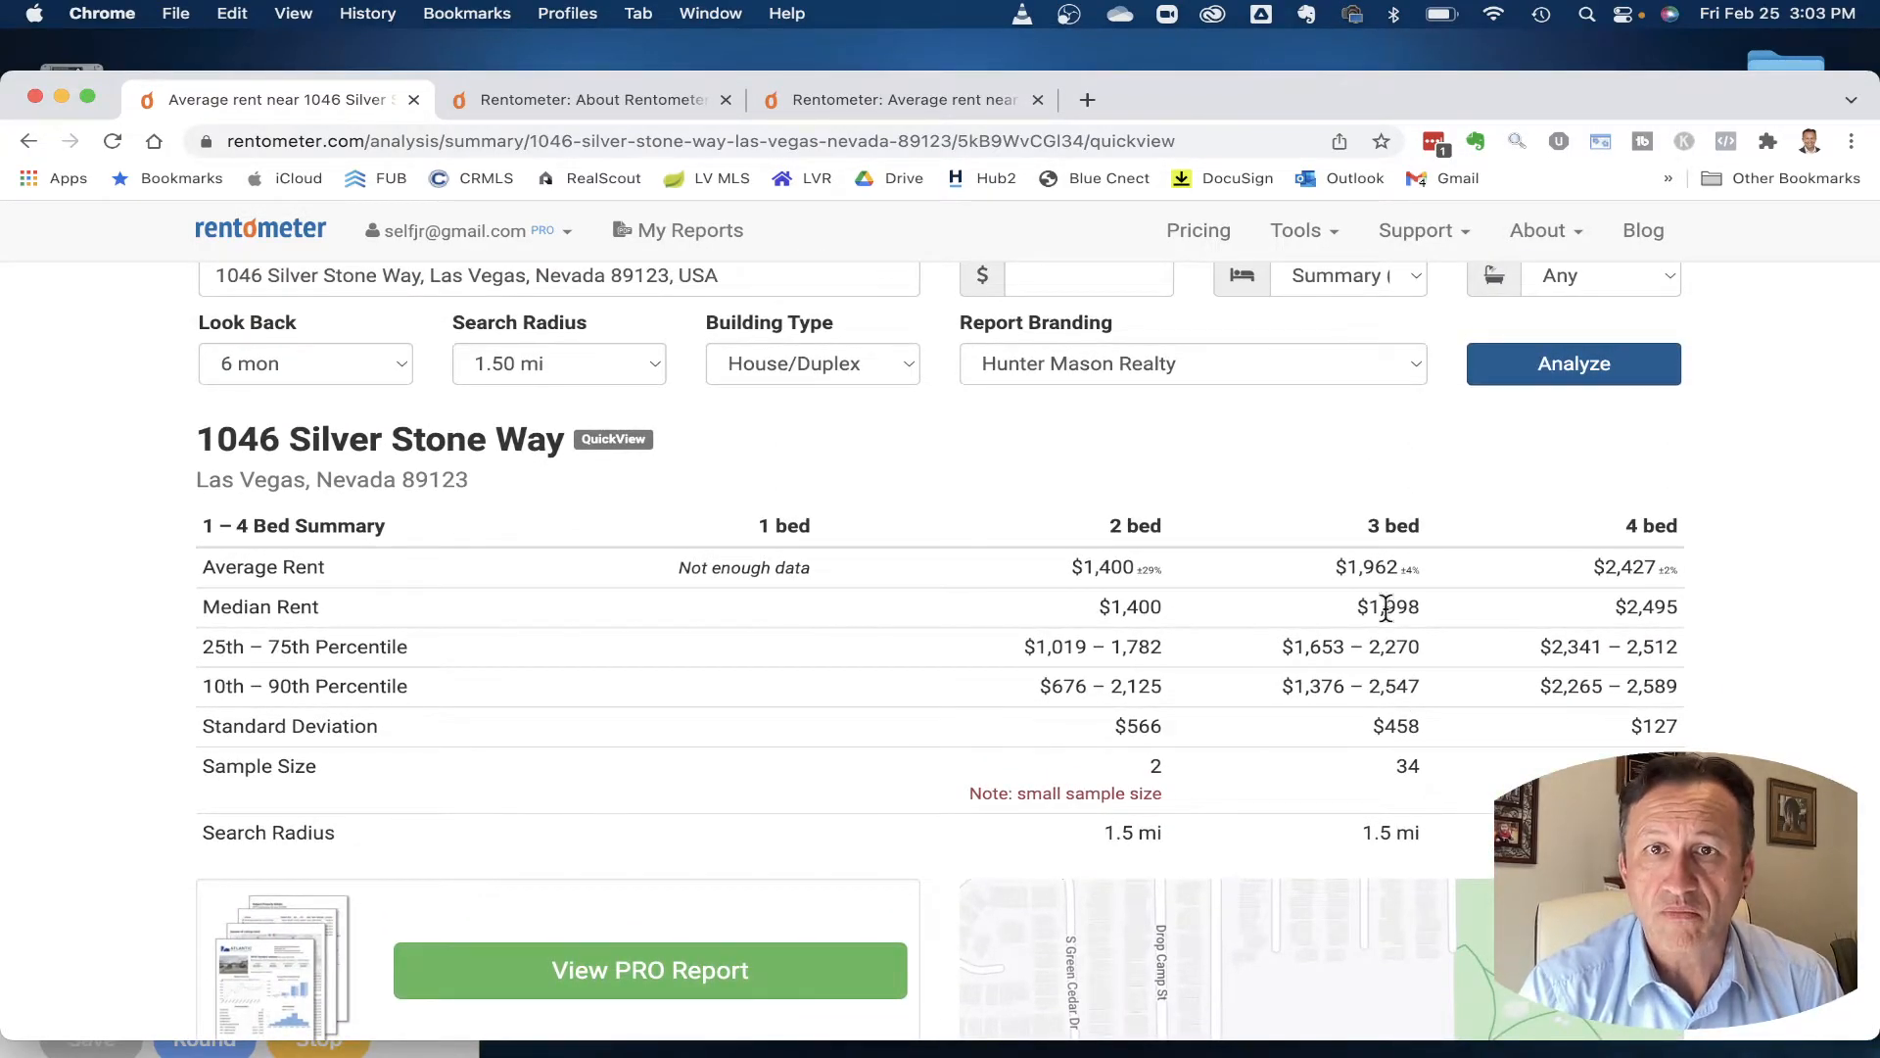
# - Open the View PRO Report and scroll to the map of comparables A–L
pyautogui.scroll(-1, 925, 784)
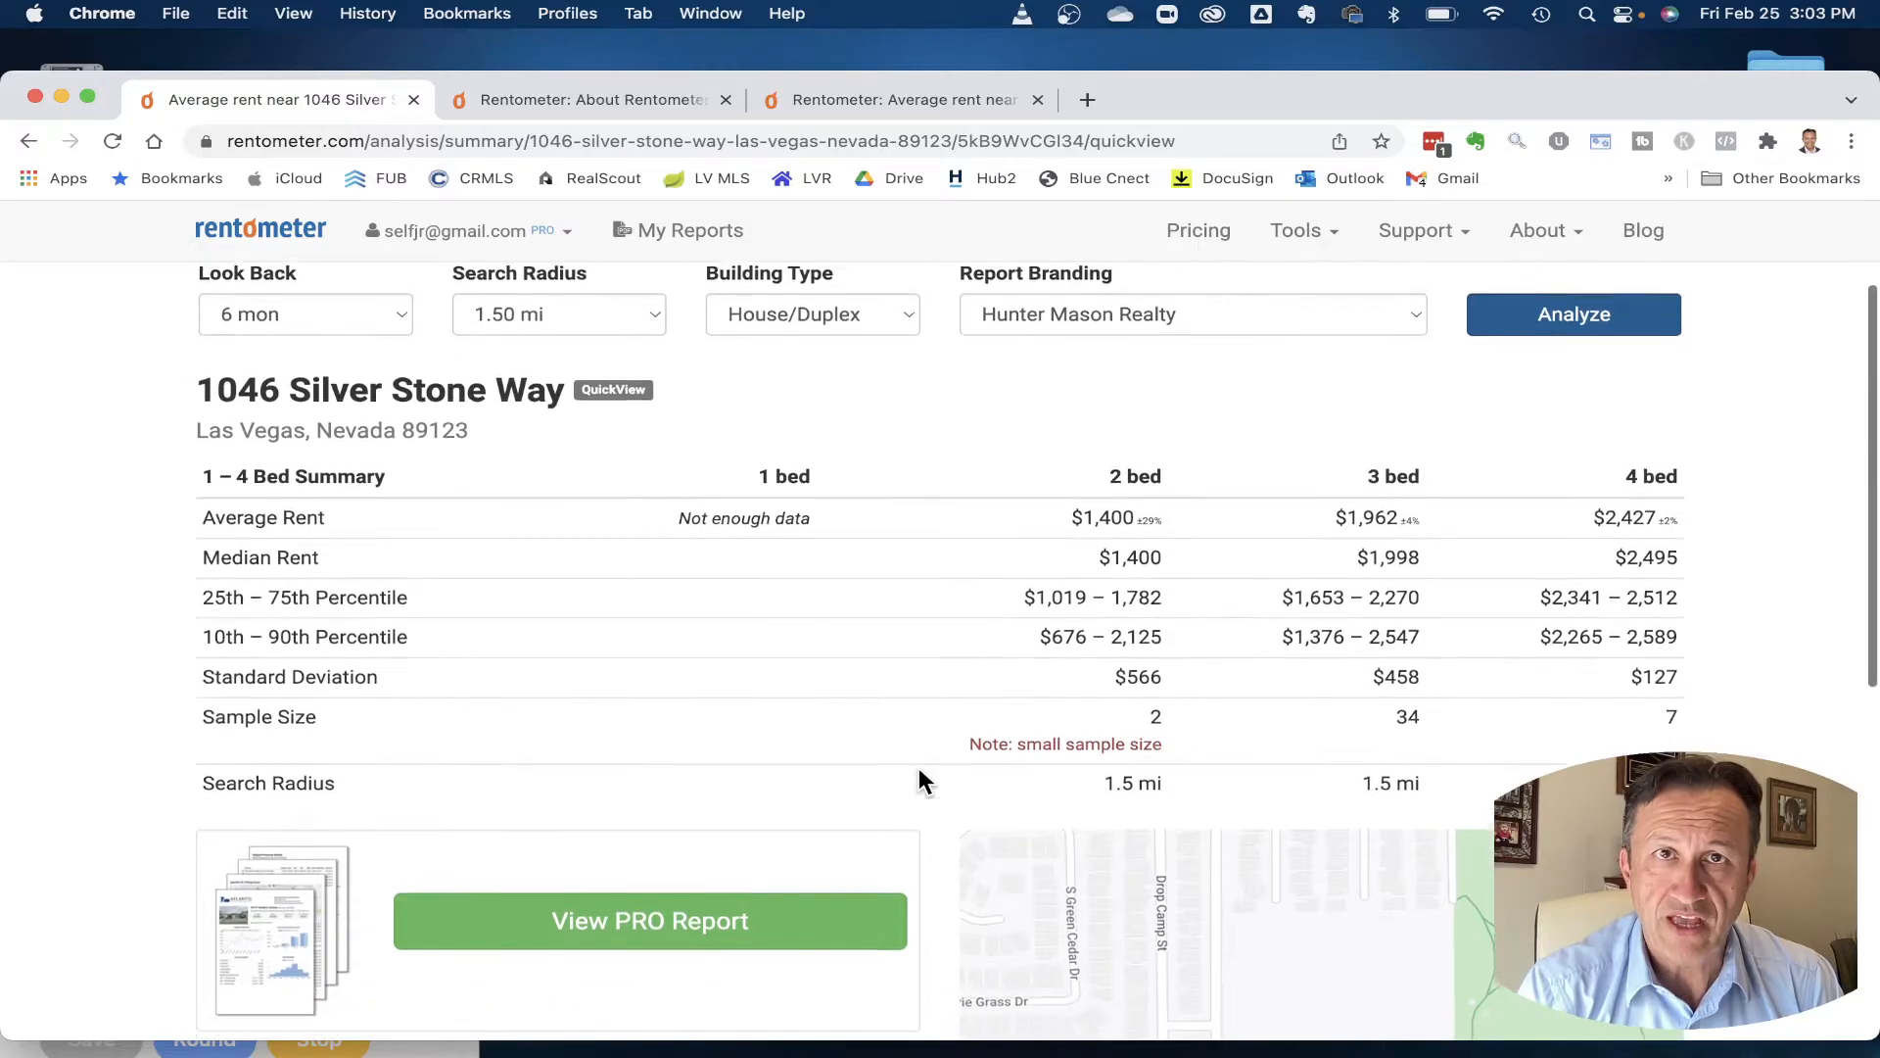
pyautogui.click(638, 925)
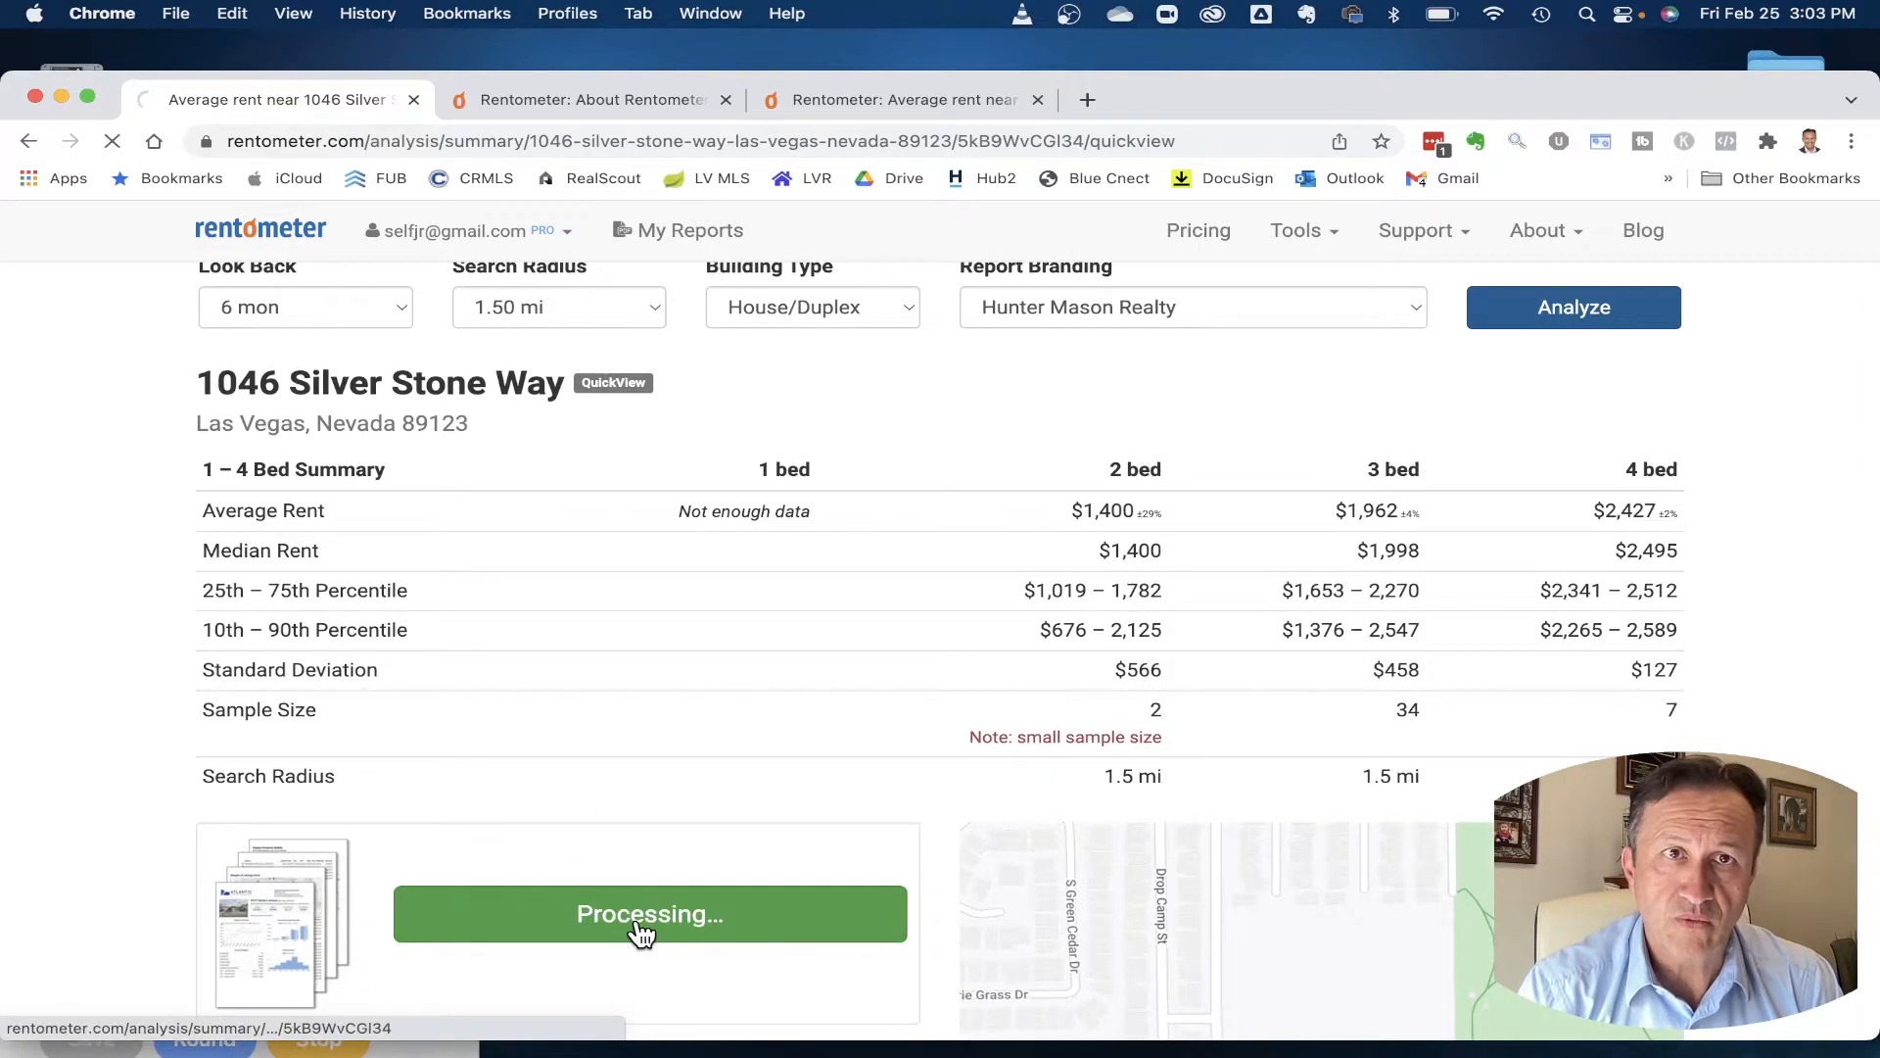
pyautogui.scroll(-10, 1124, 638)
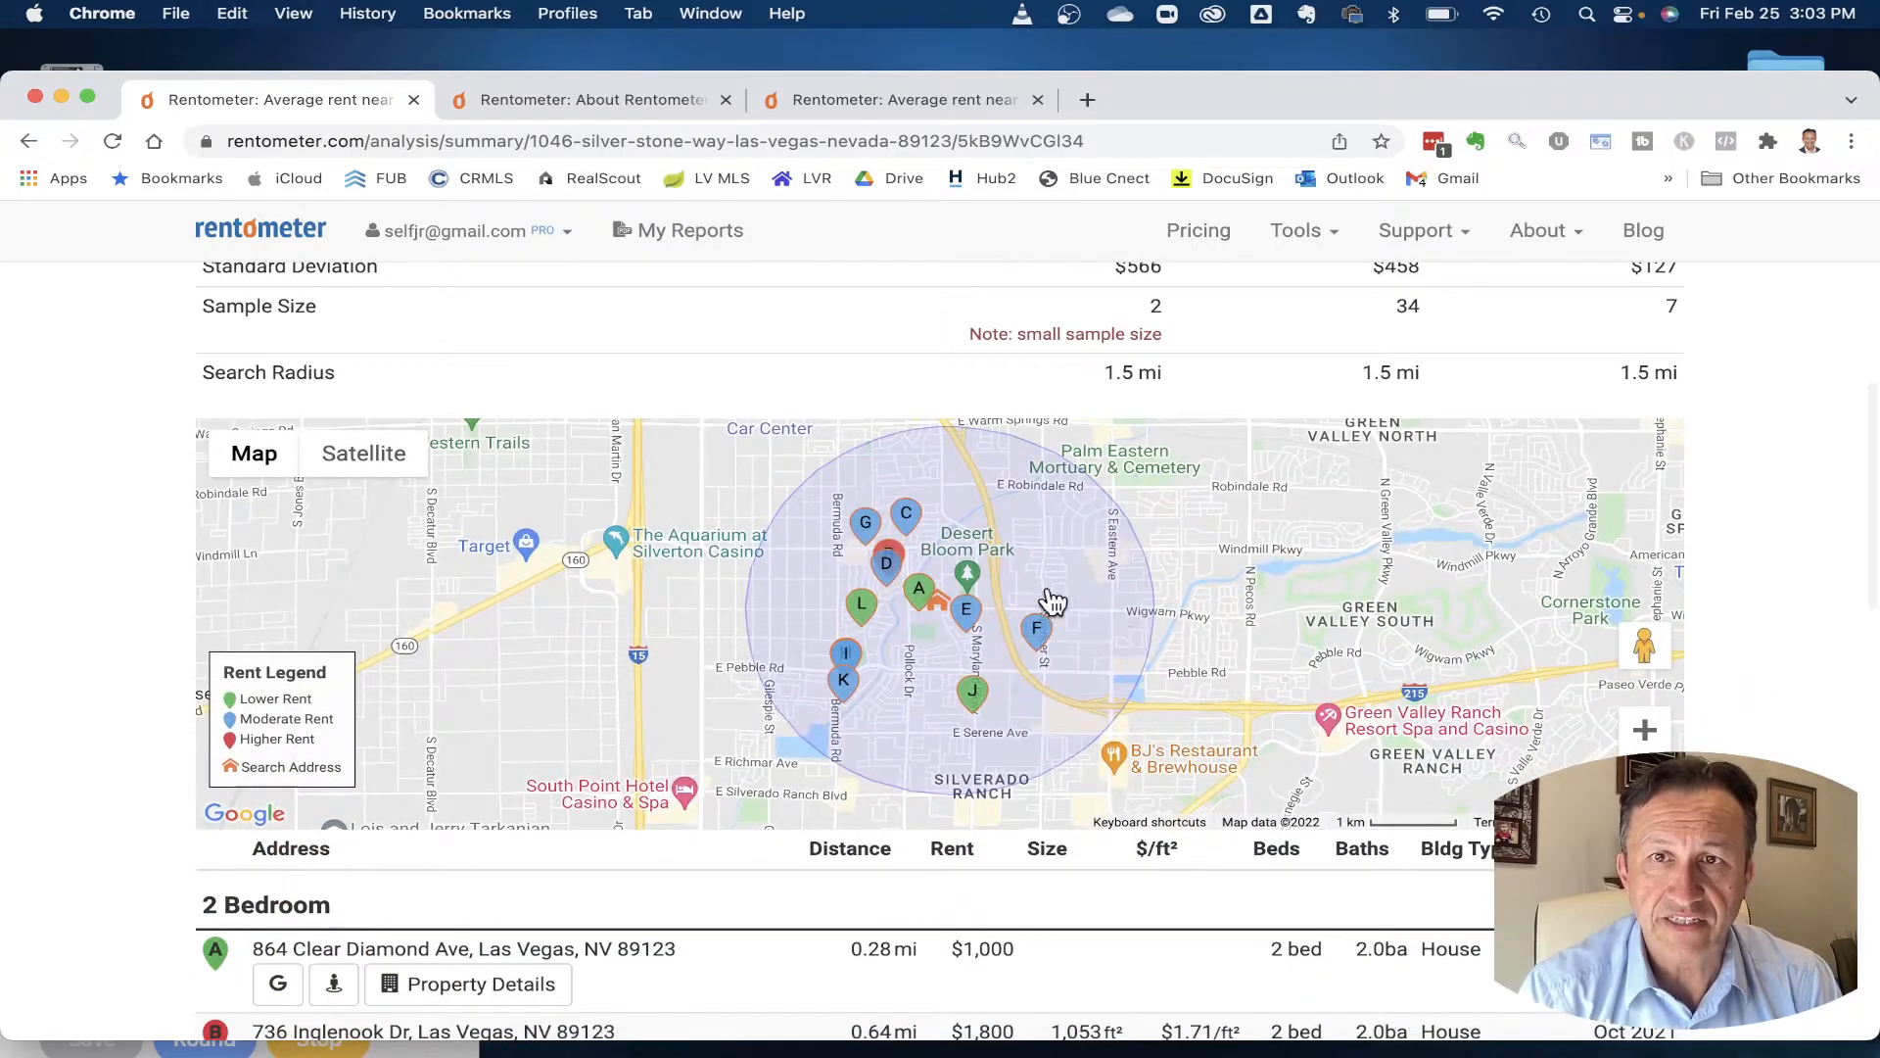
pyautogui.scroll(5, 940, 615)
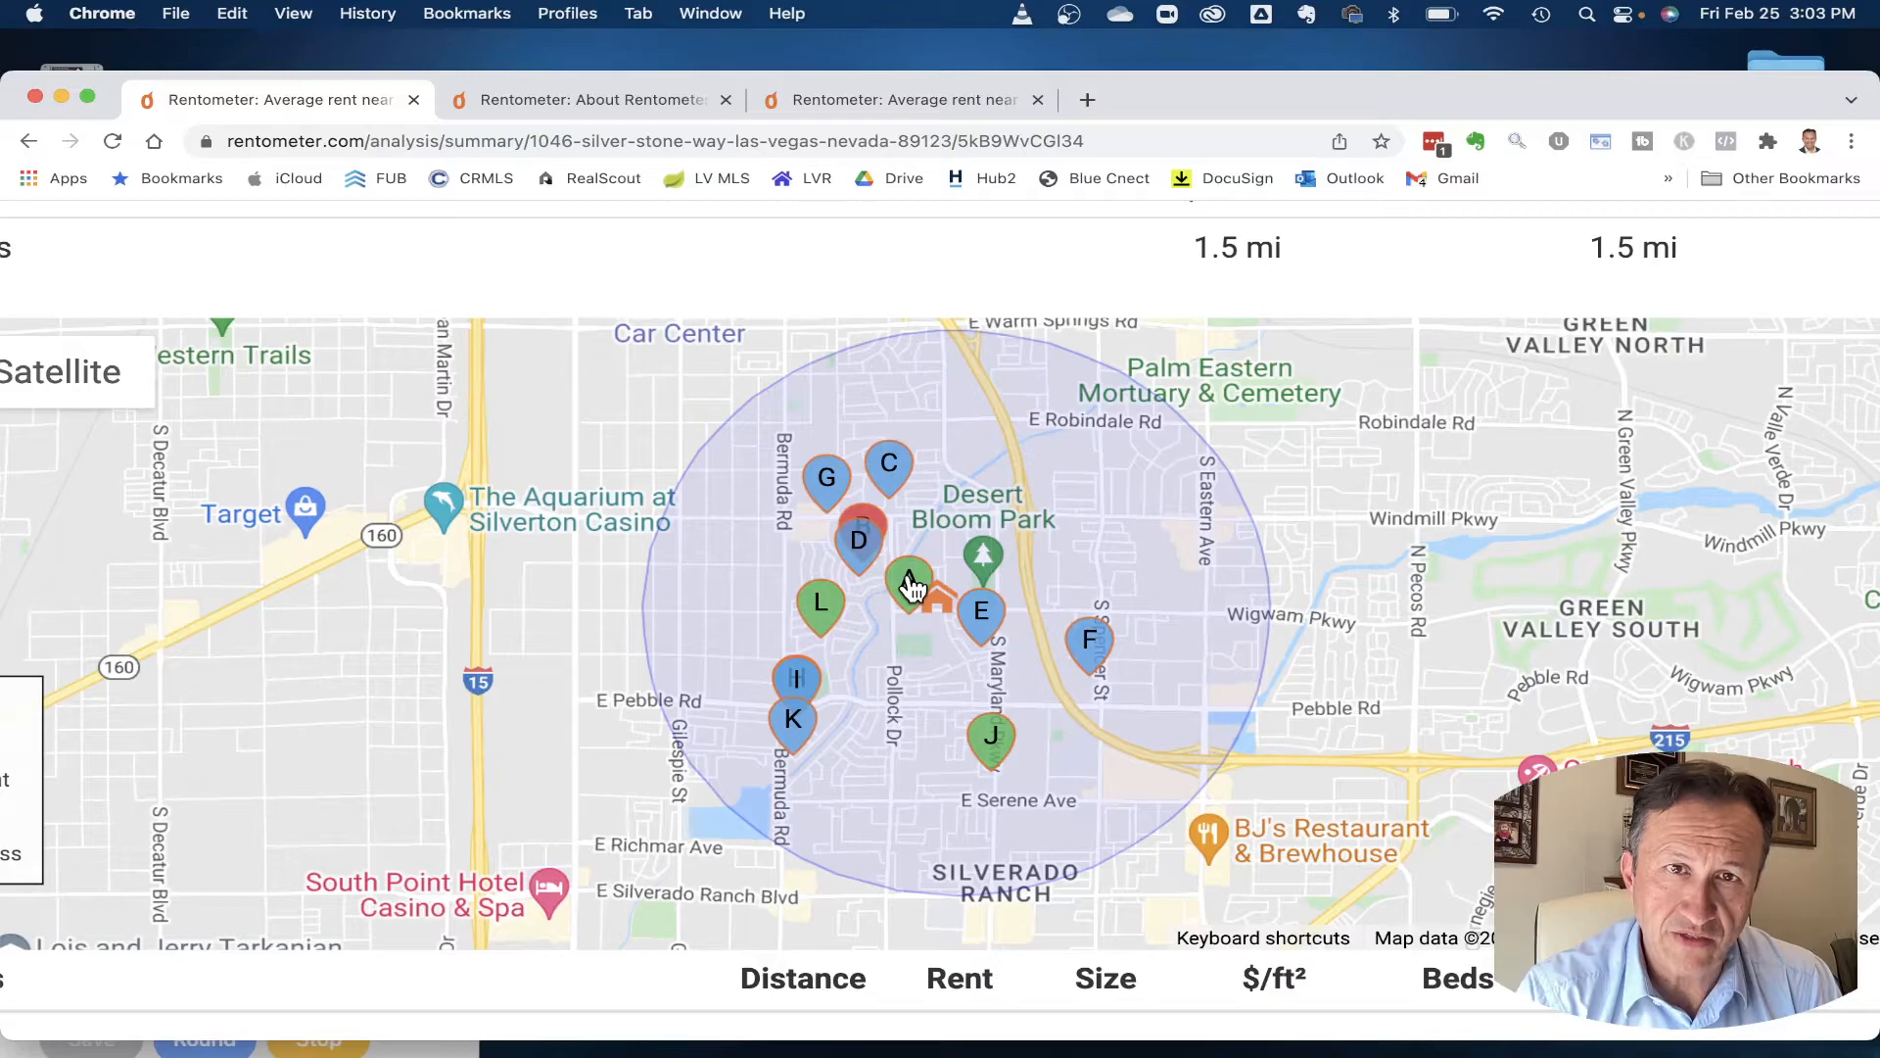
pyautogui.click(909, 585)
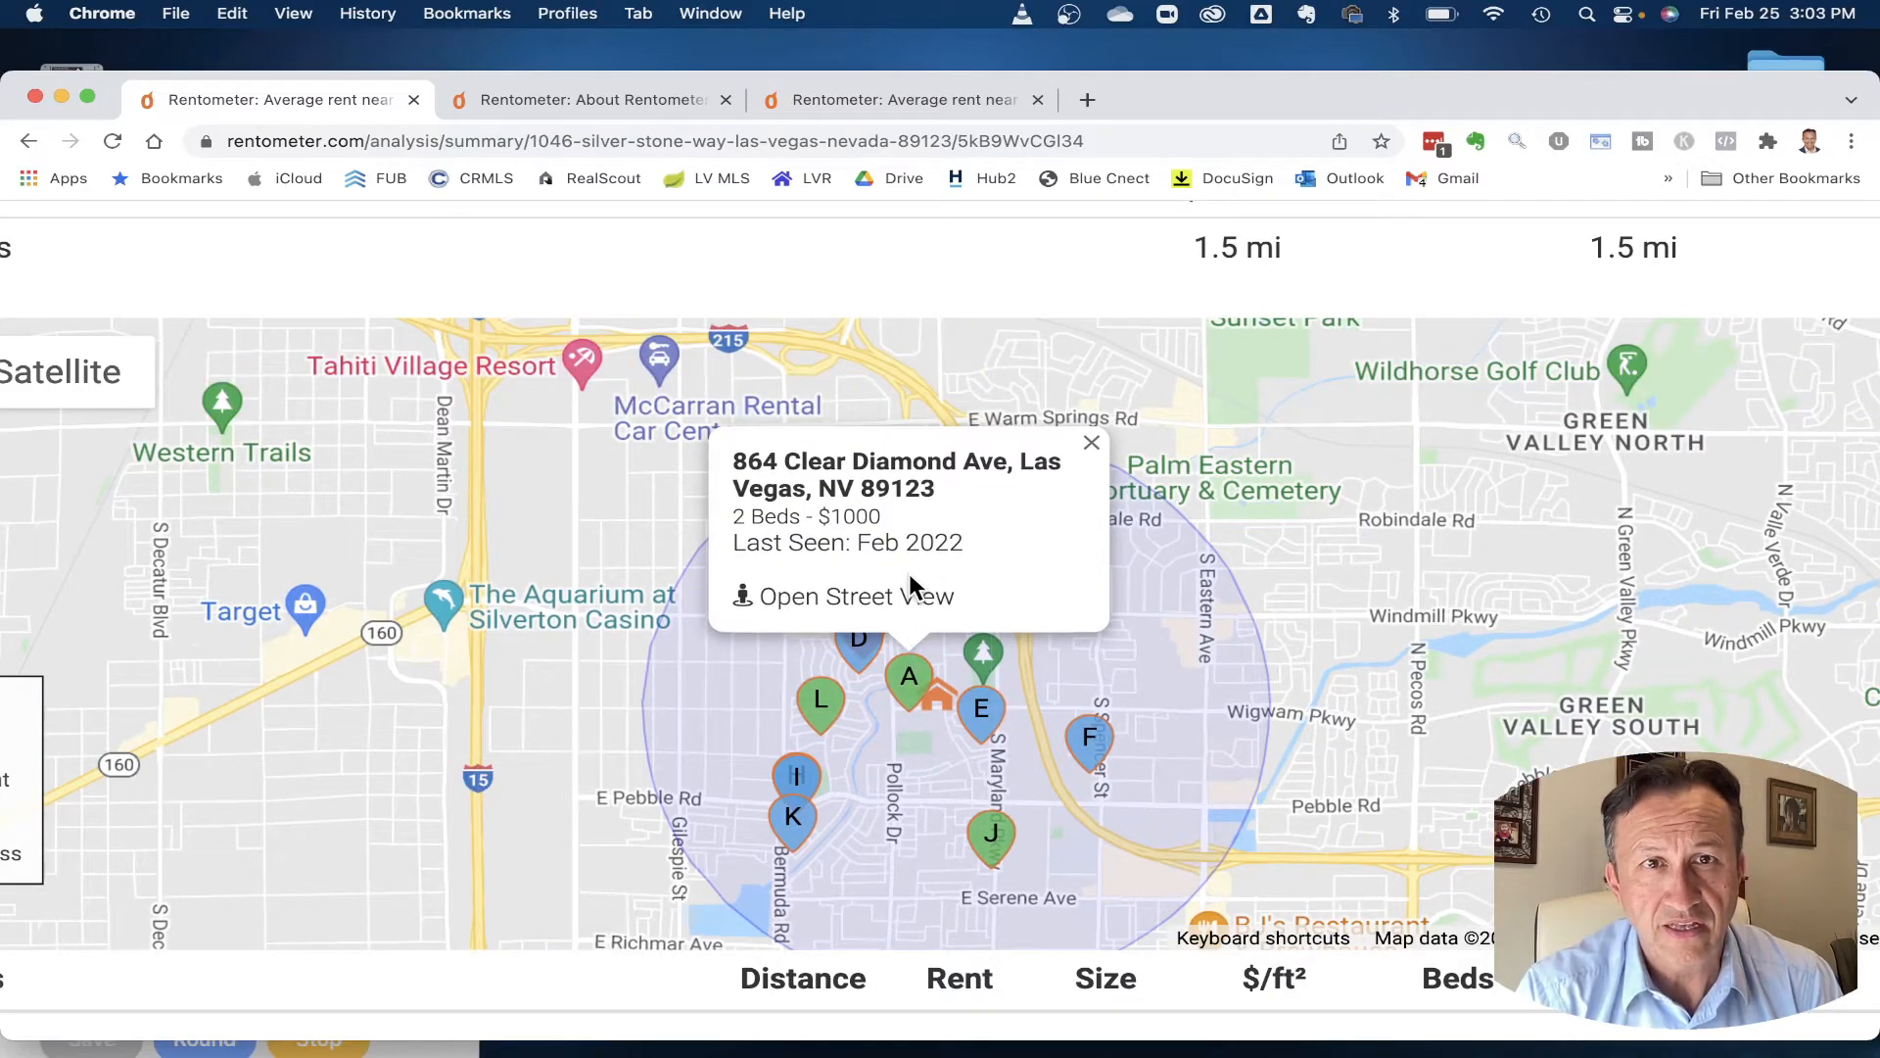
pyautogui.click(983, 723)
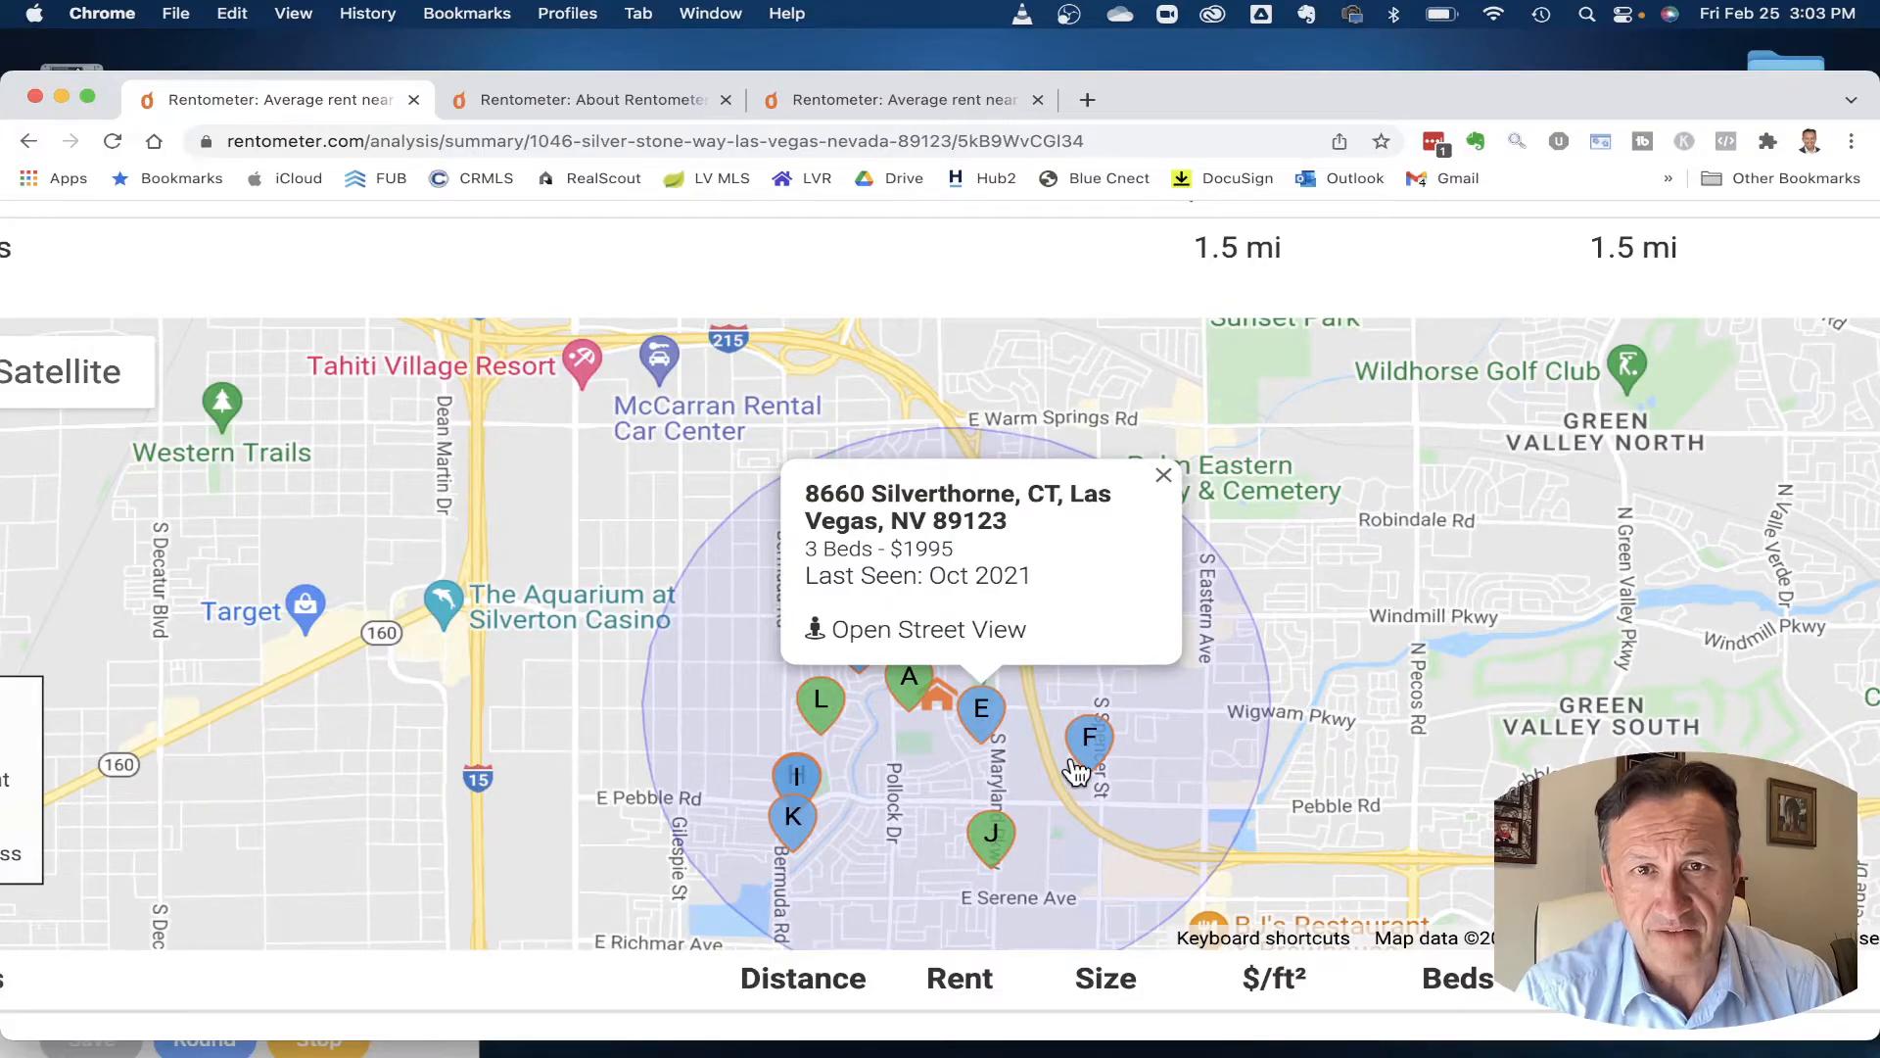
pyautogui.click(1164, 475)
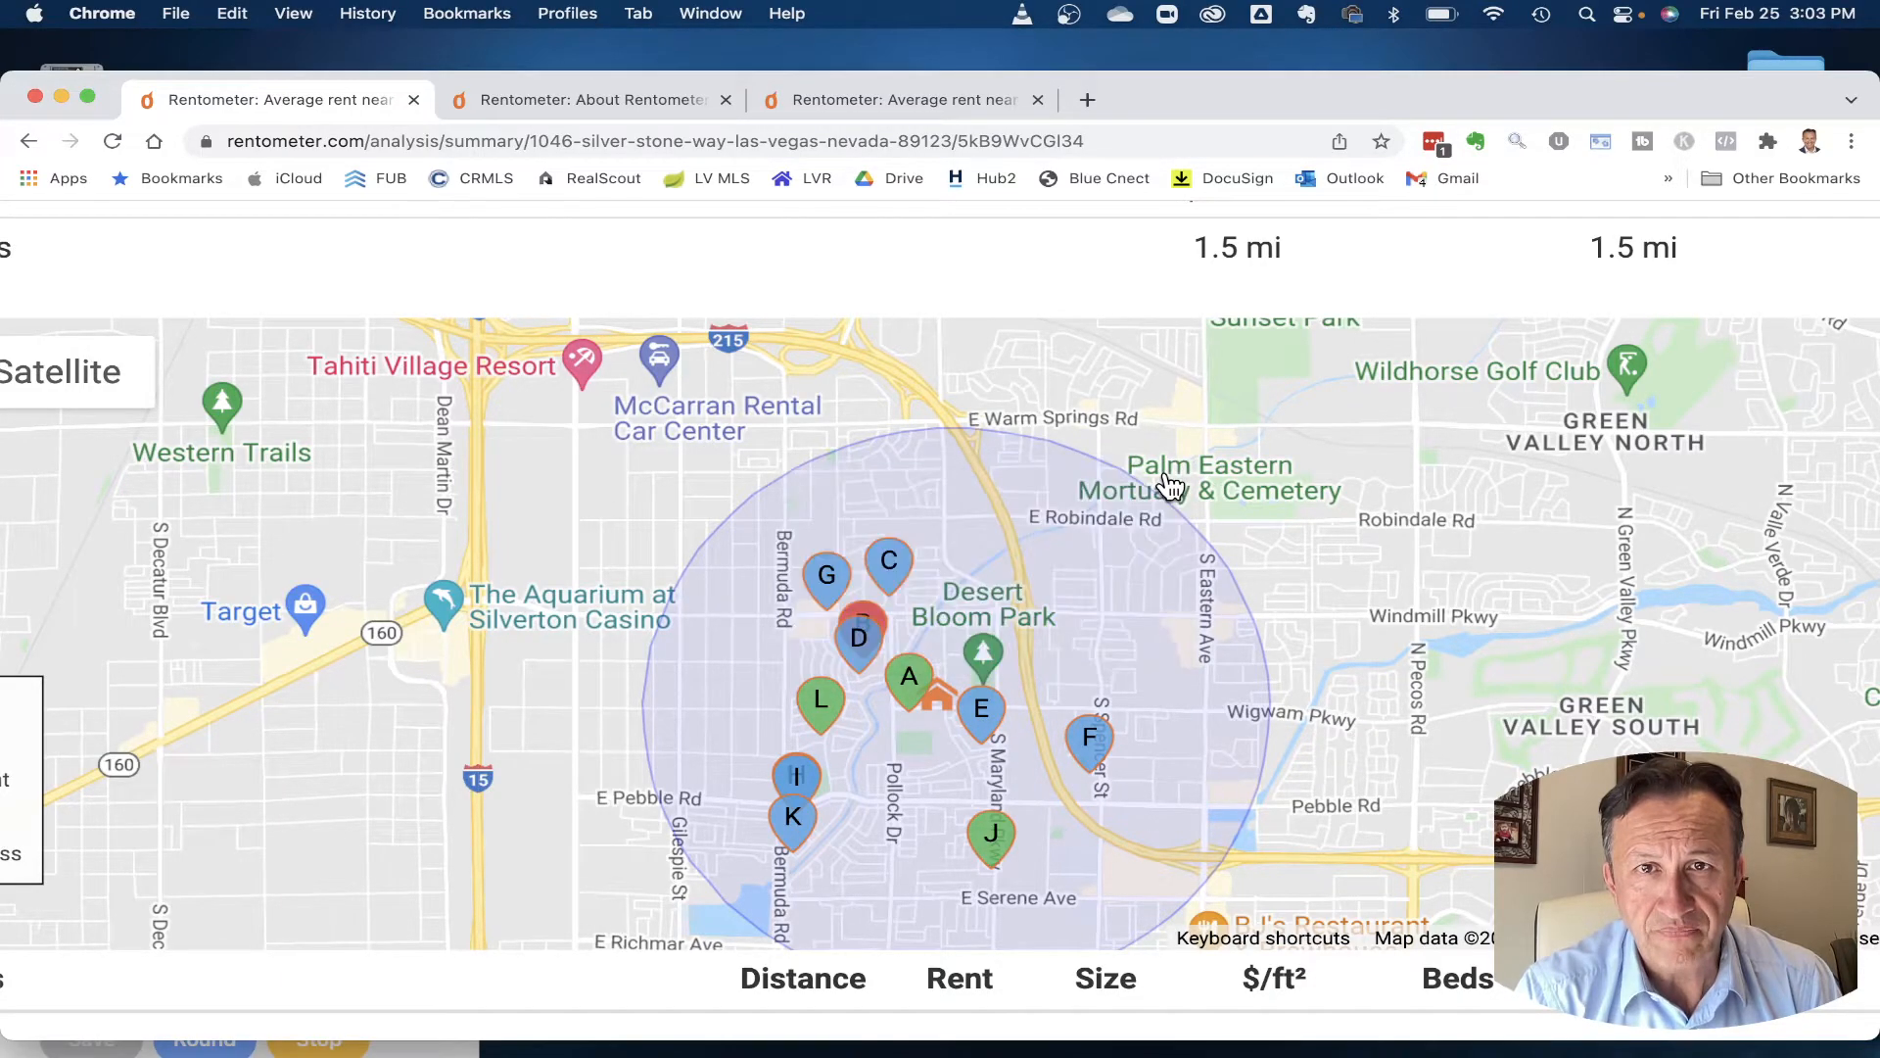
pyautogui.scroll(-10, 1075, 692)
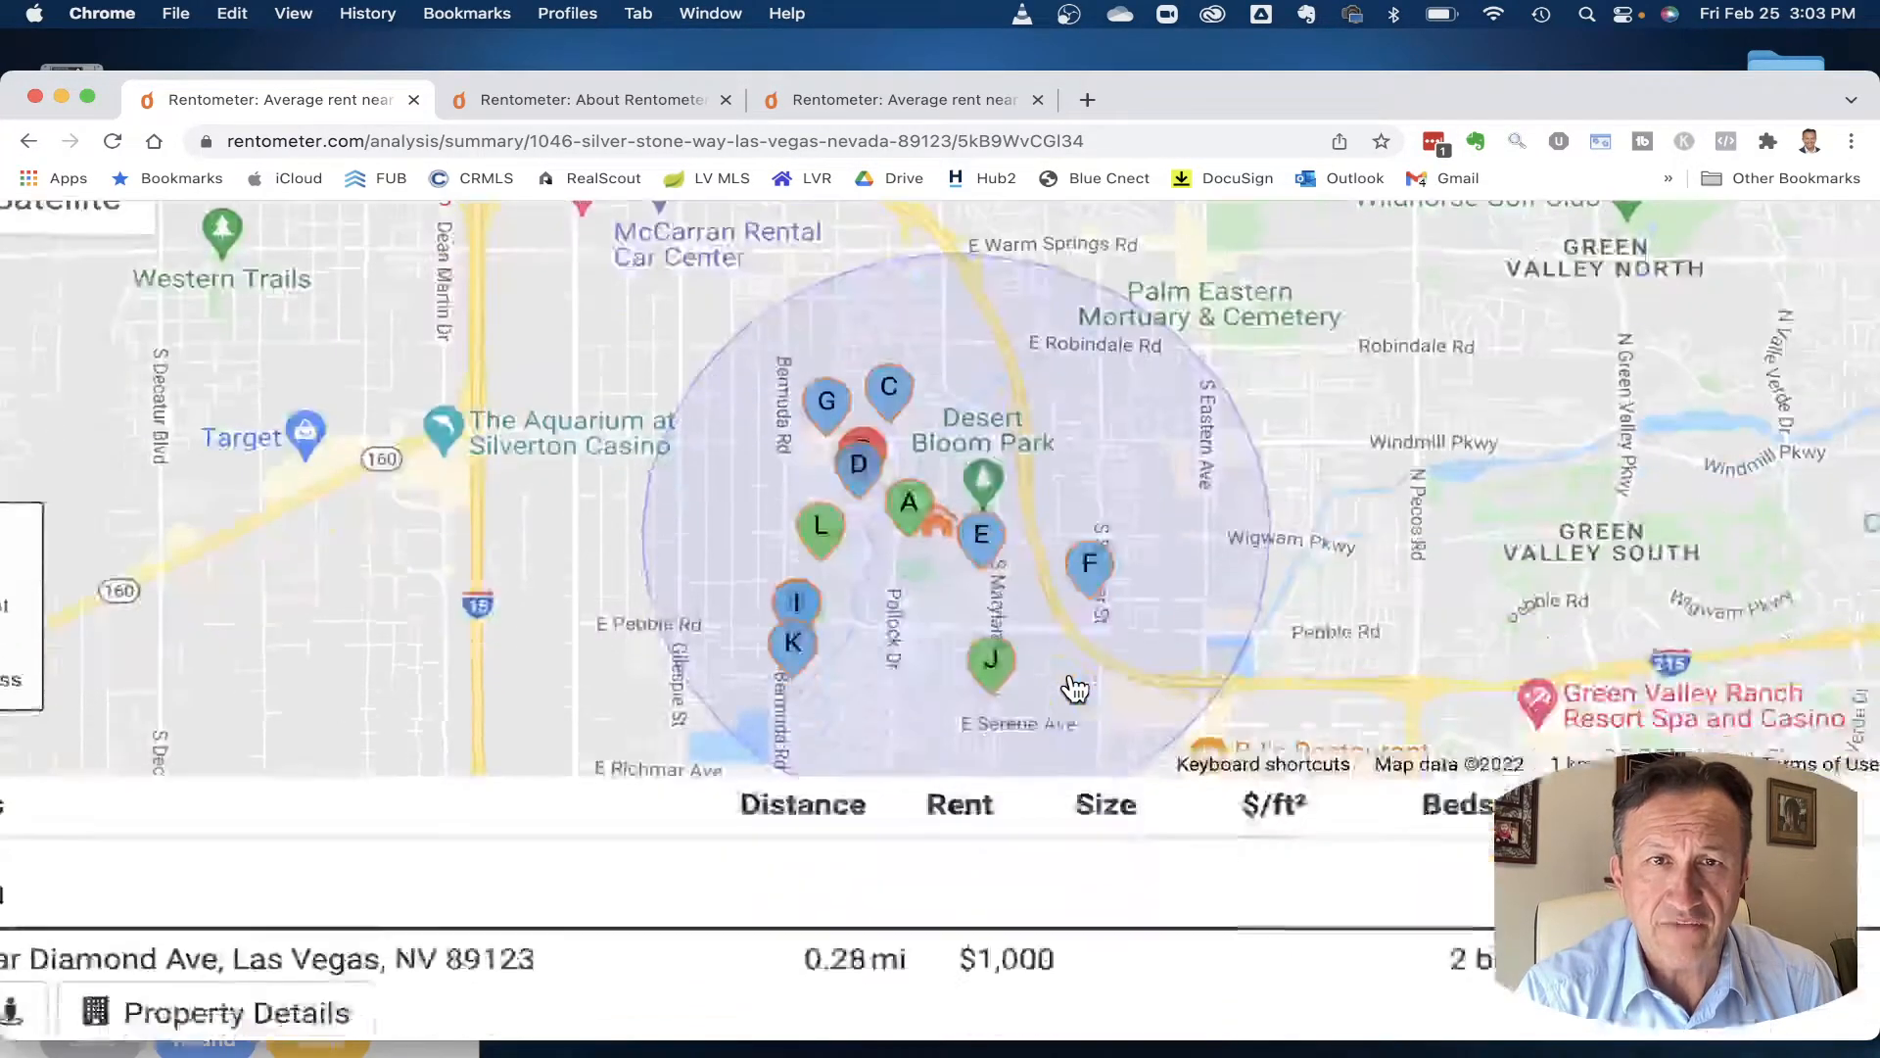
pyautogui.scroll(-5, 1071, 676)
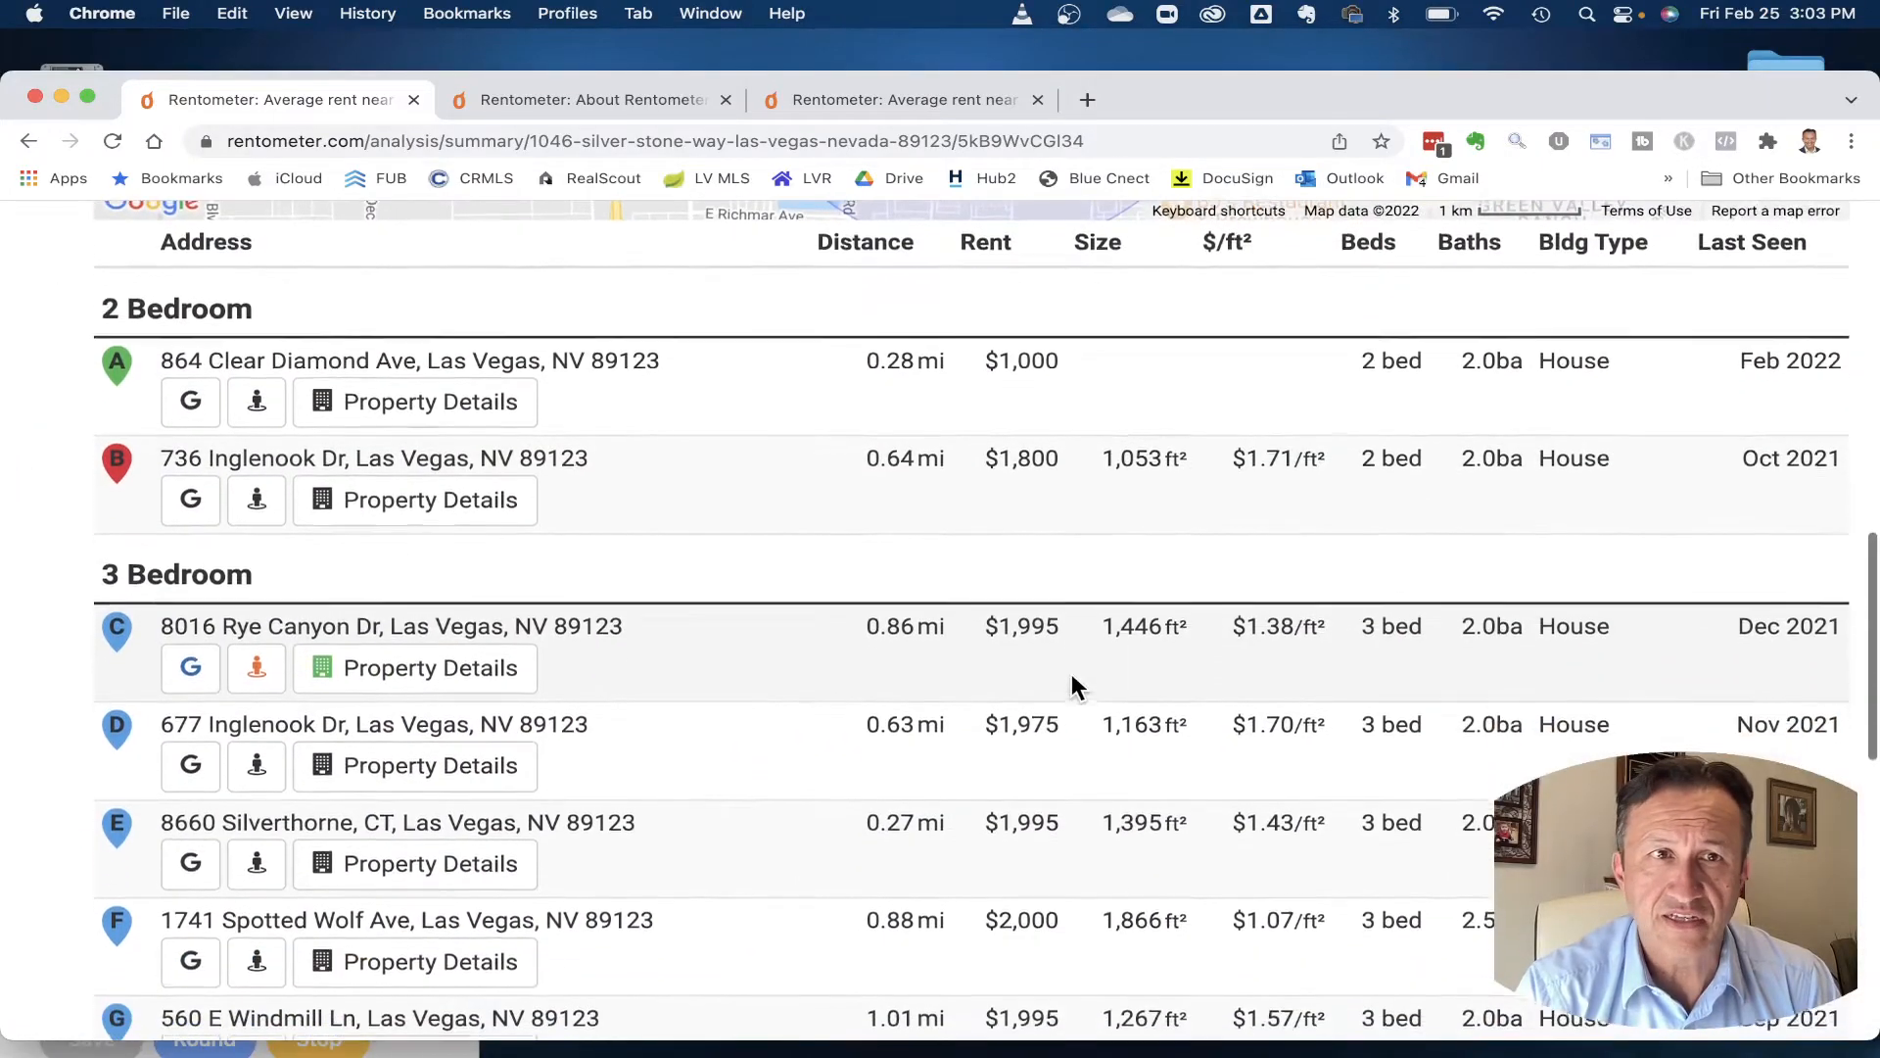
pyautogui.scroll(1, 1072, 685)
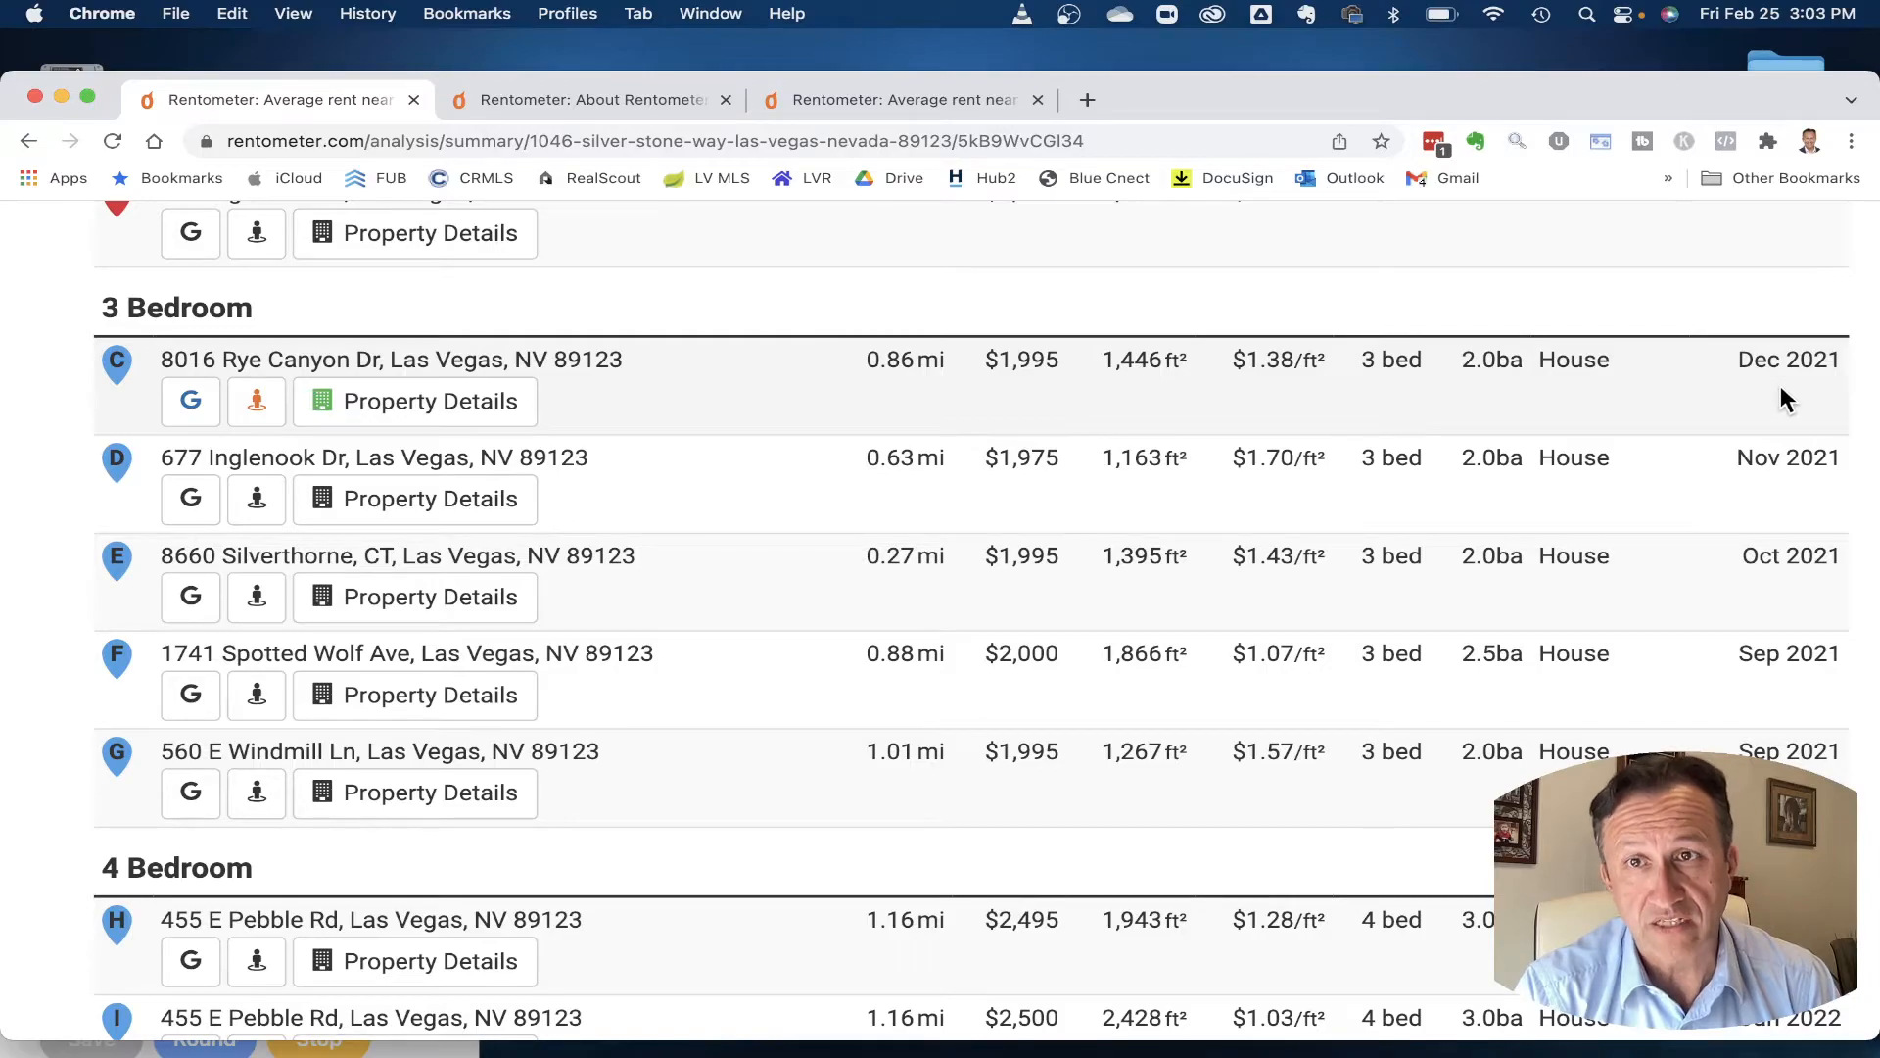
pyautogui.scroll(-5, 1782, 405)
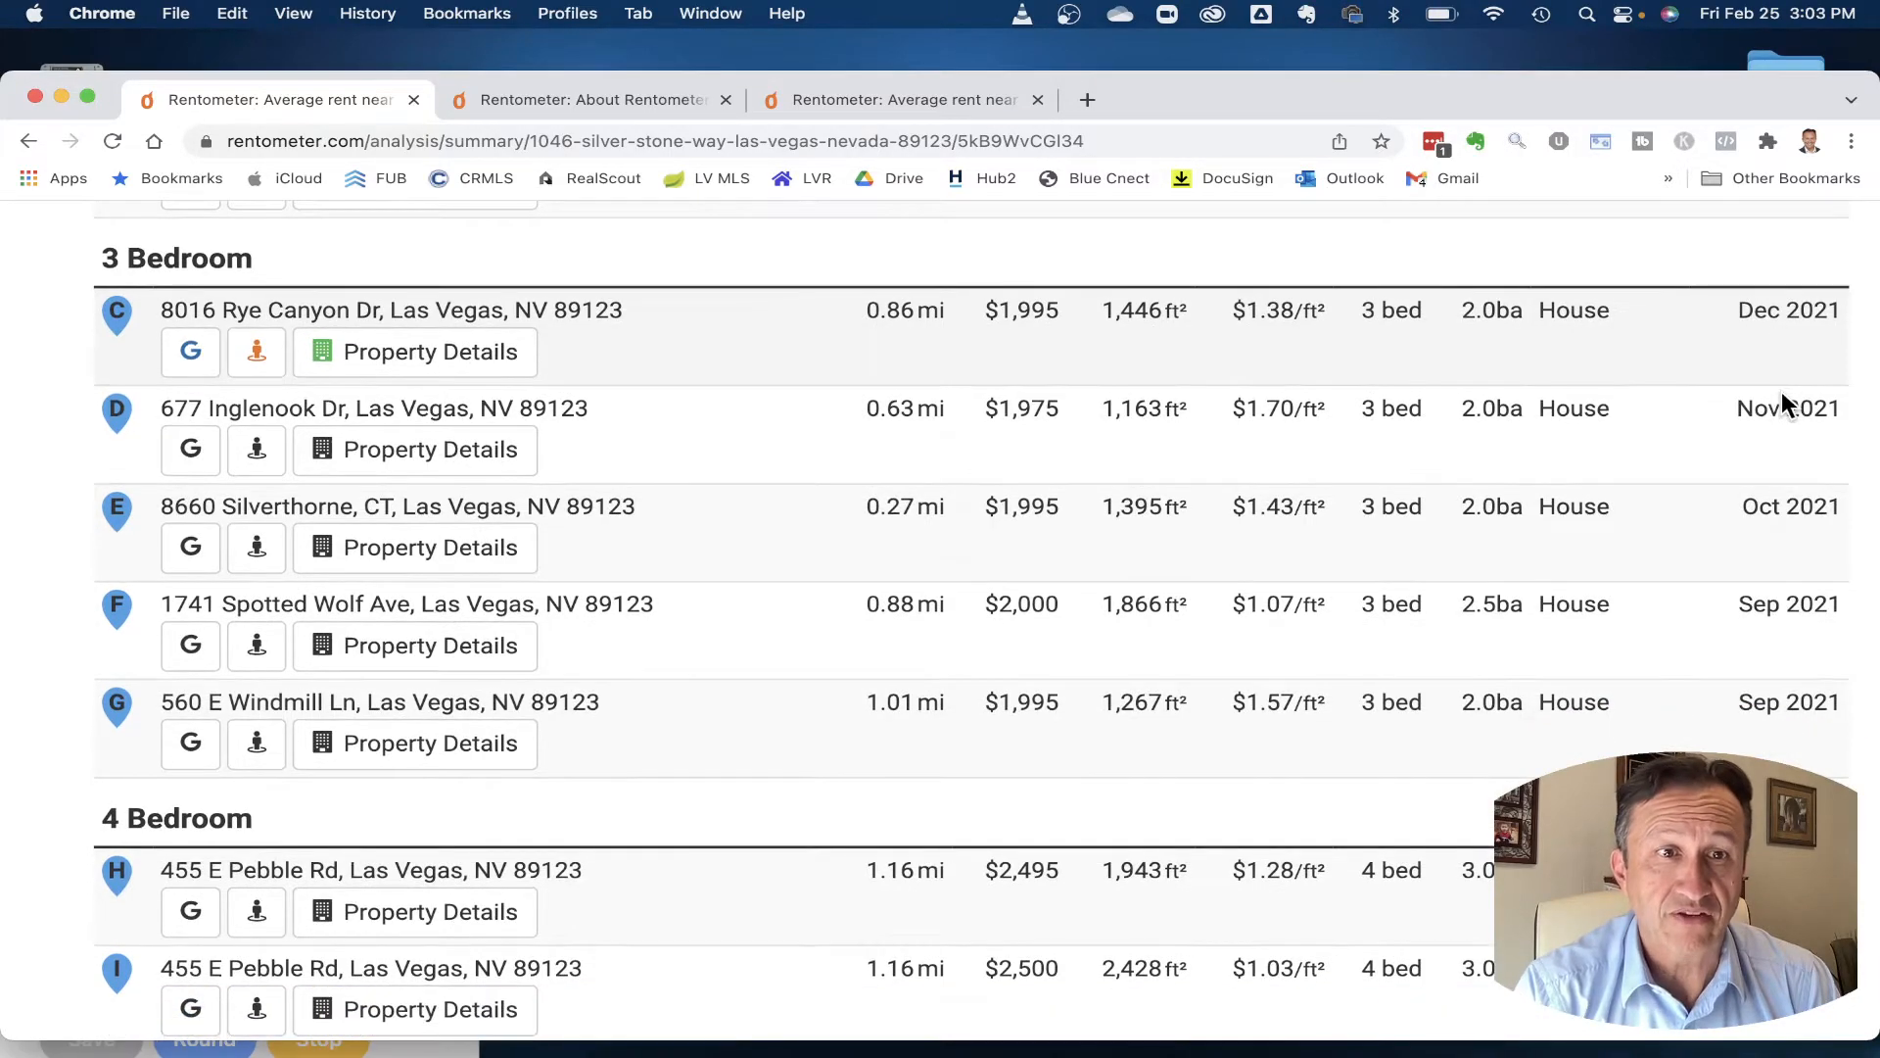
# - Stop the Tempus timer at 03:19 and scroll back up to the report's Address Search form
pyautogui.click(448, 1051)
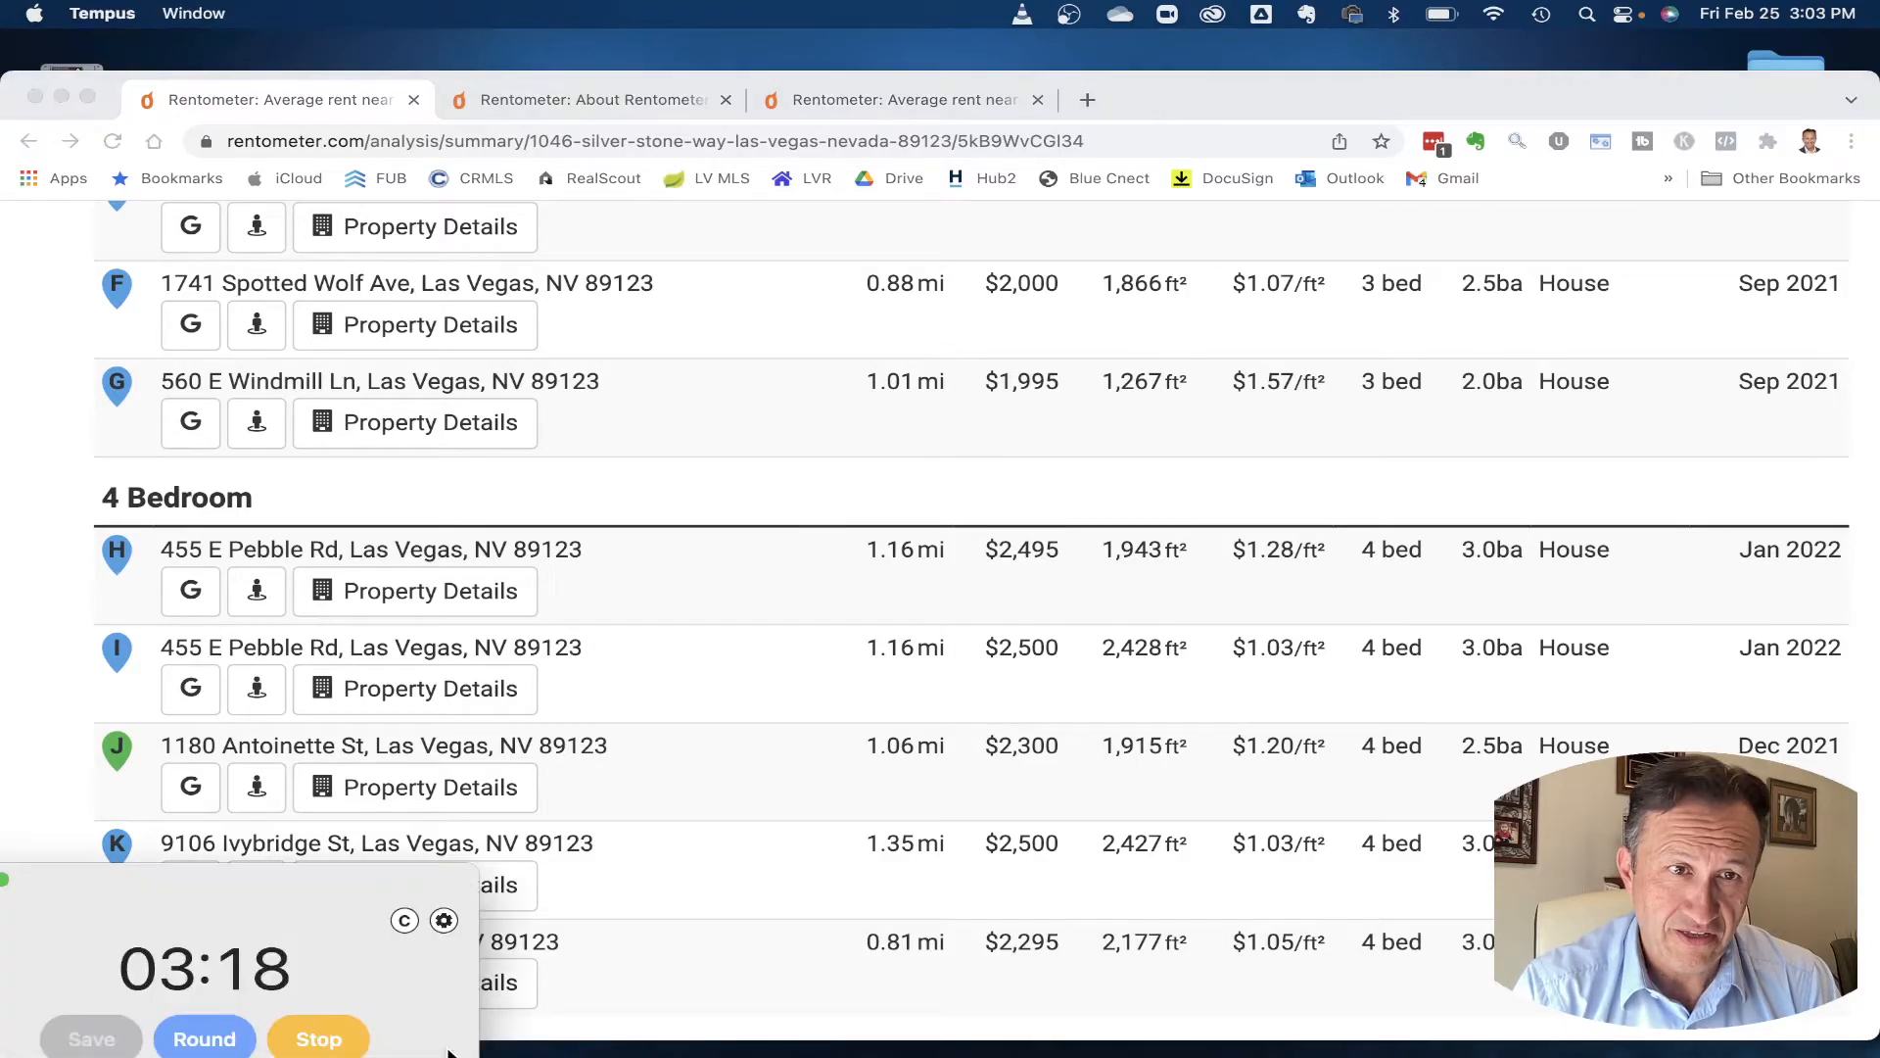
pyautogui.click(333, 1043)
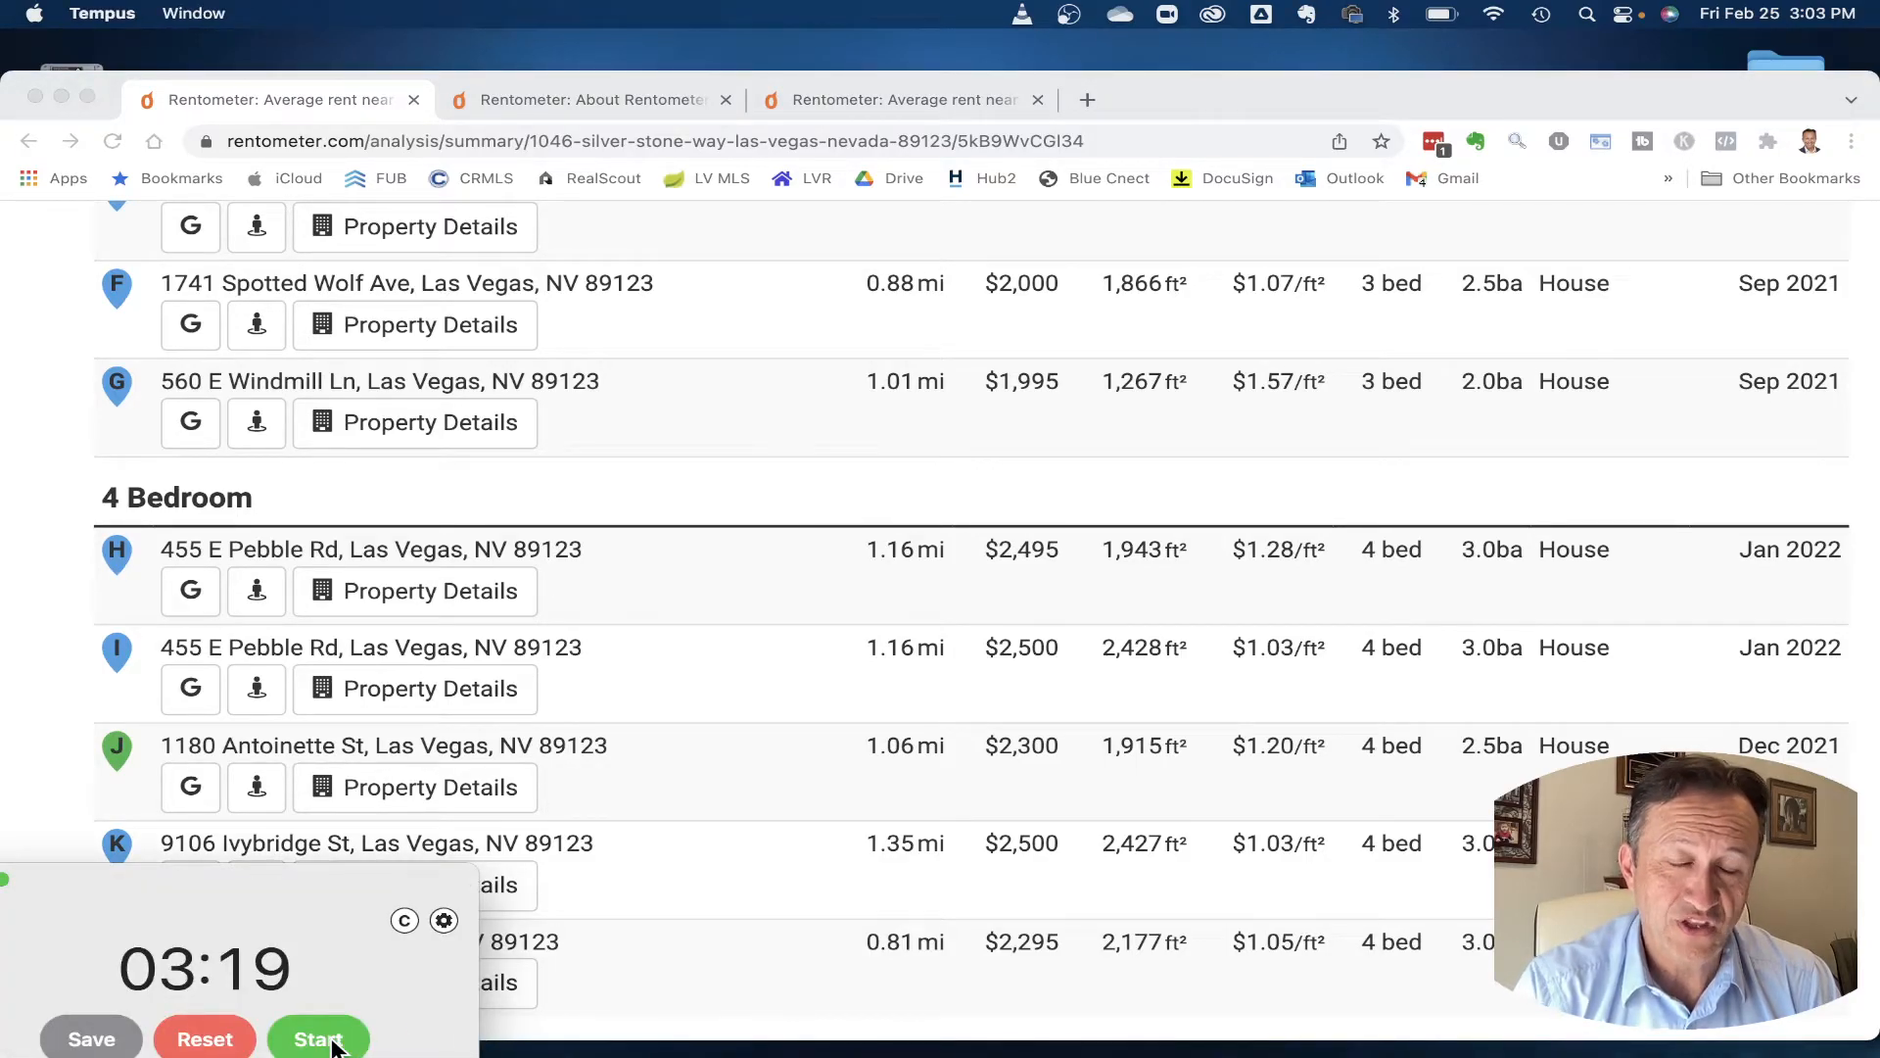
pyautogui.scroll(10, 1048, 638)
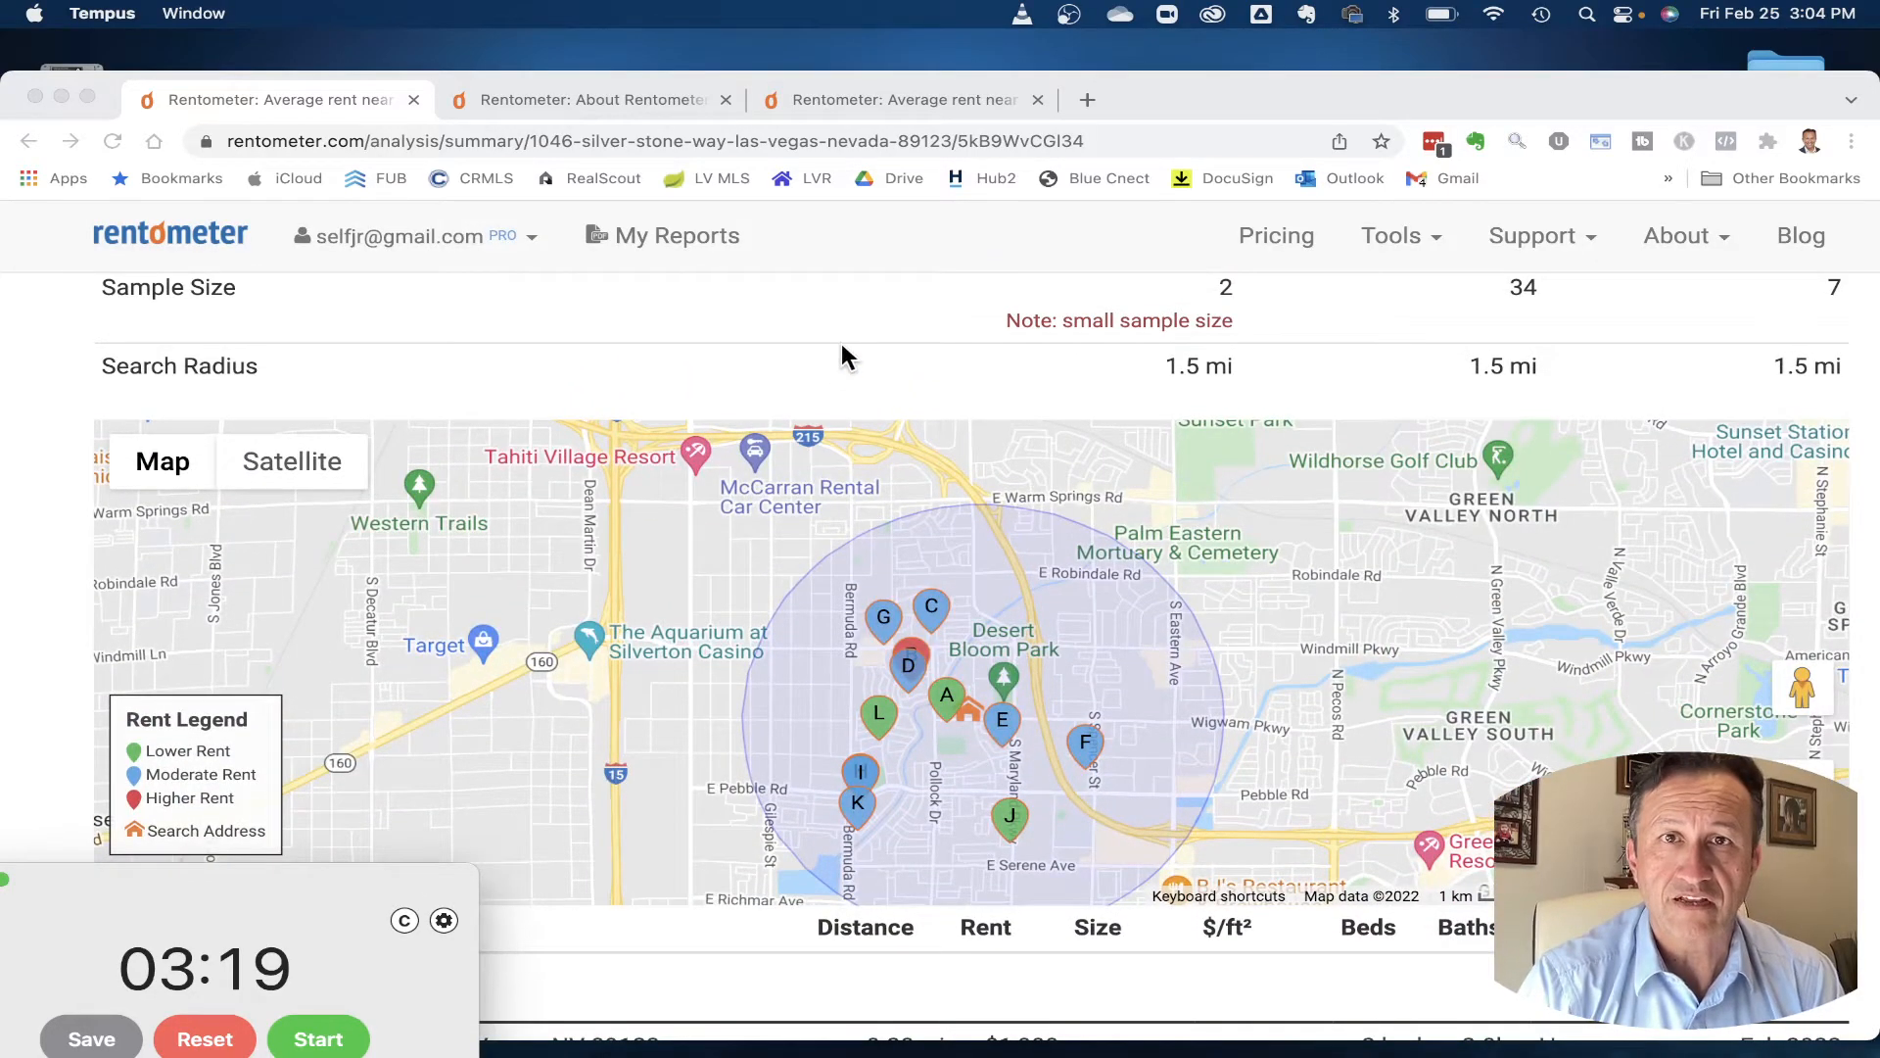
pyautogui.click(845, 354)
pyautogui.scroll(5, 844, 355)
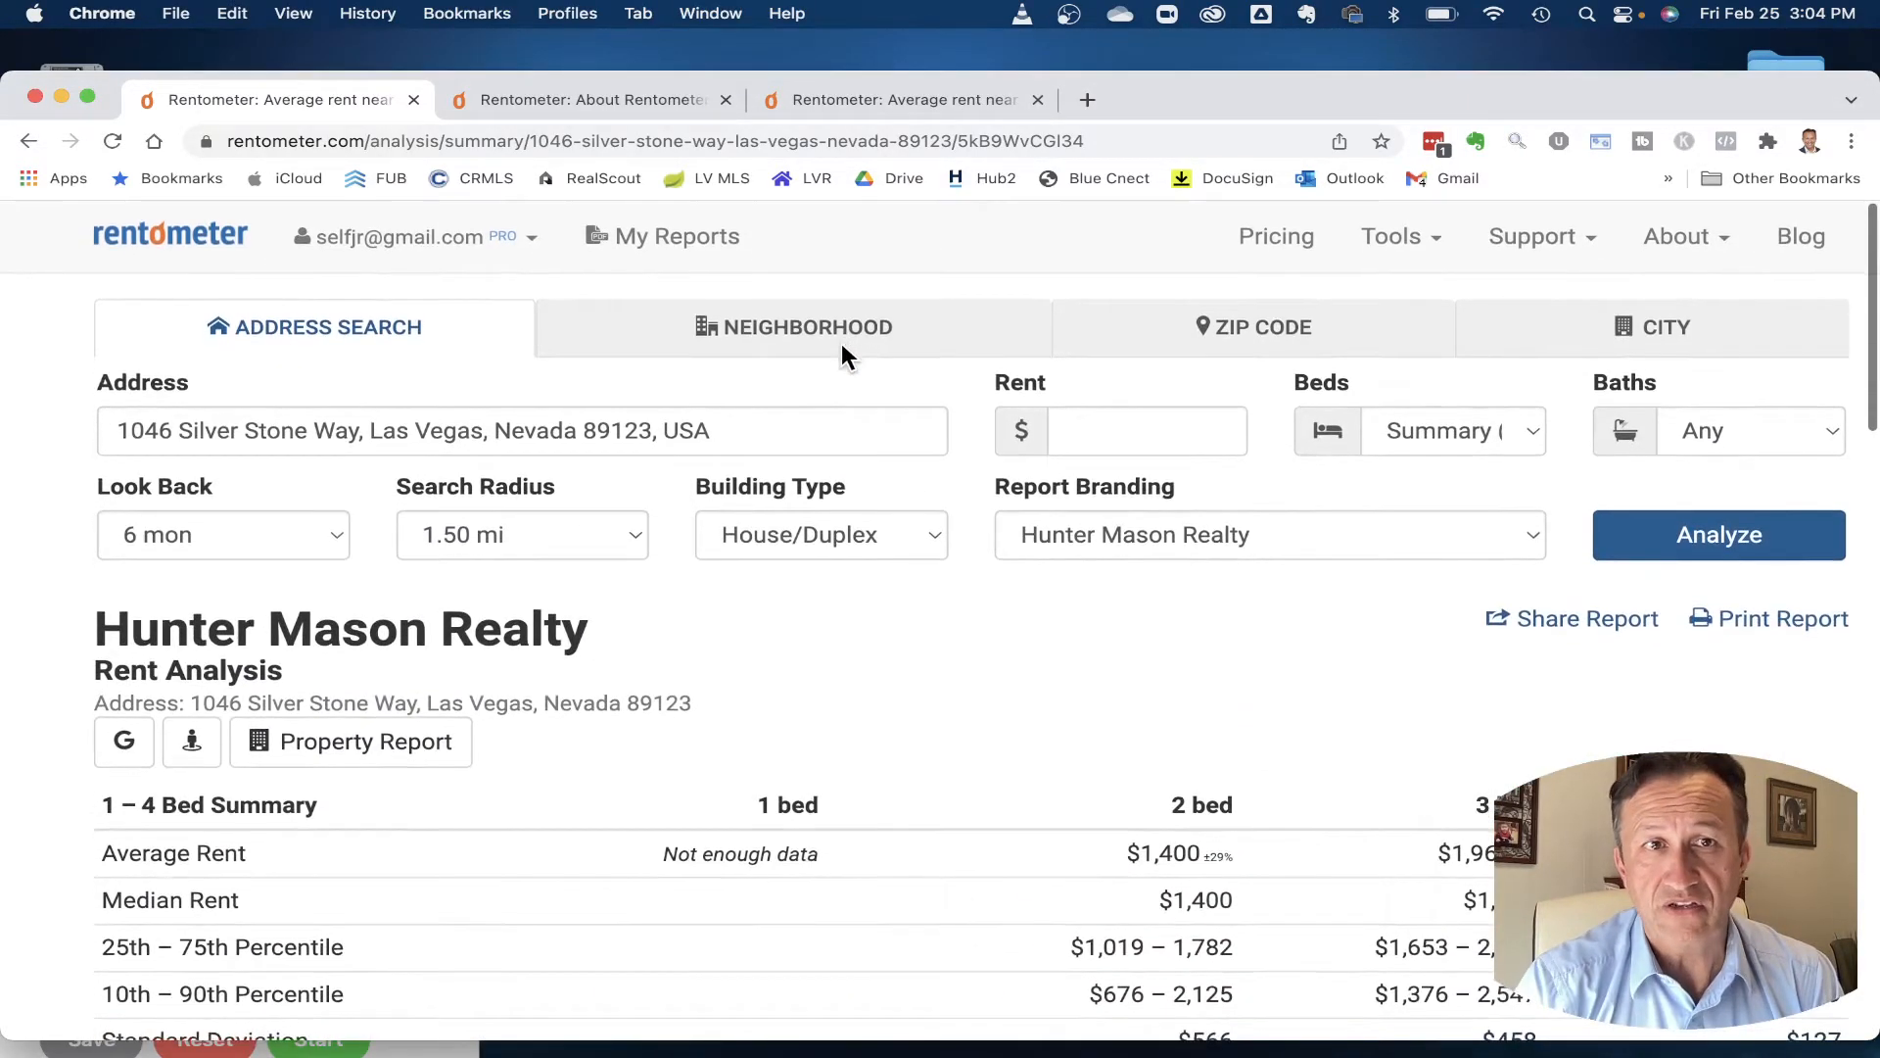
pyautogui.tripleClick(751, 435)
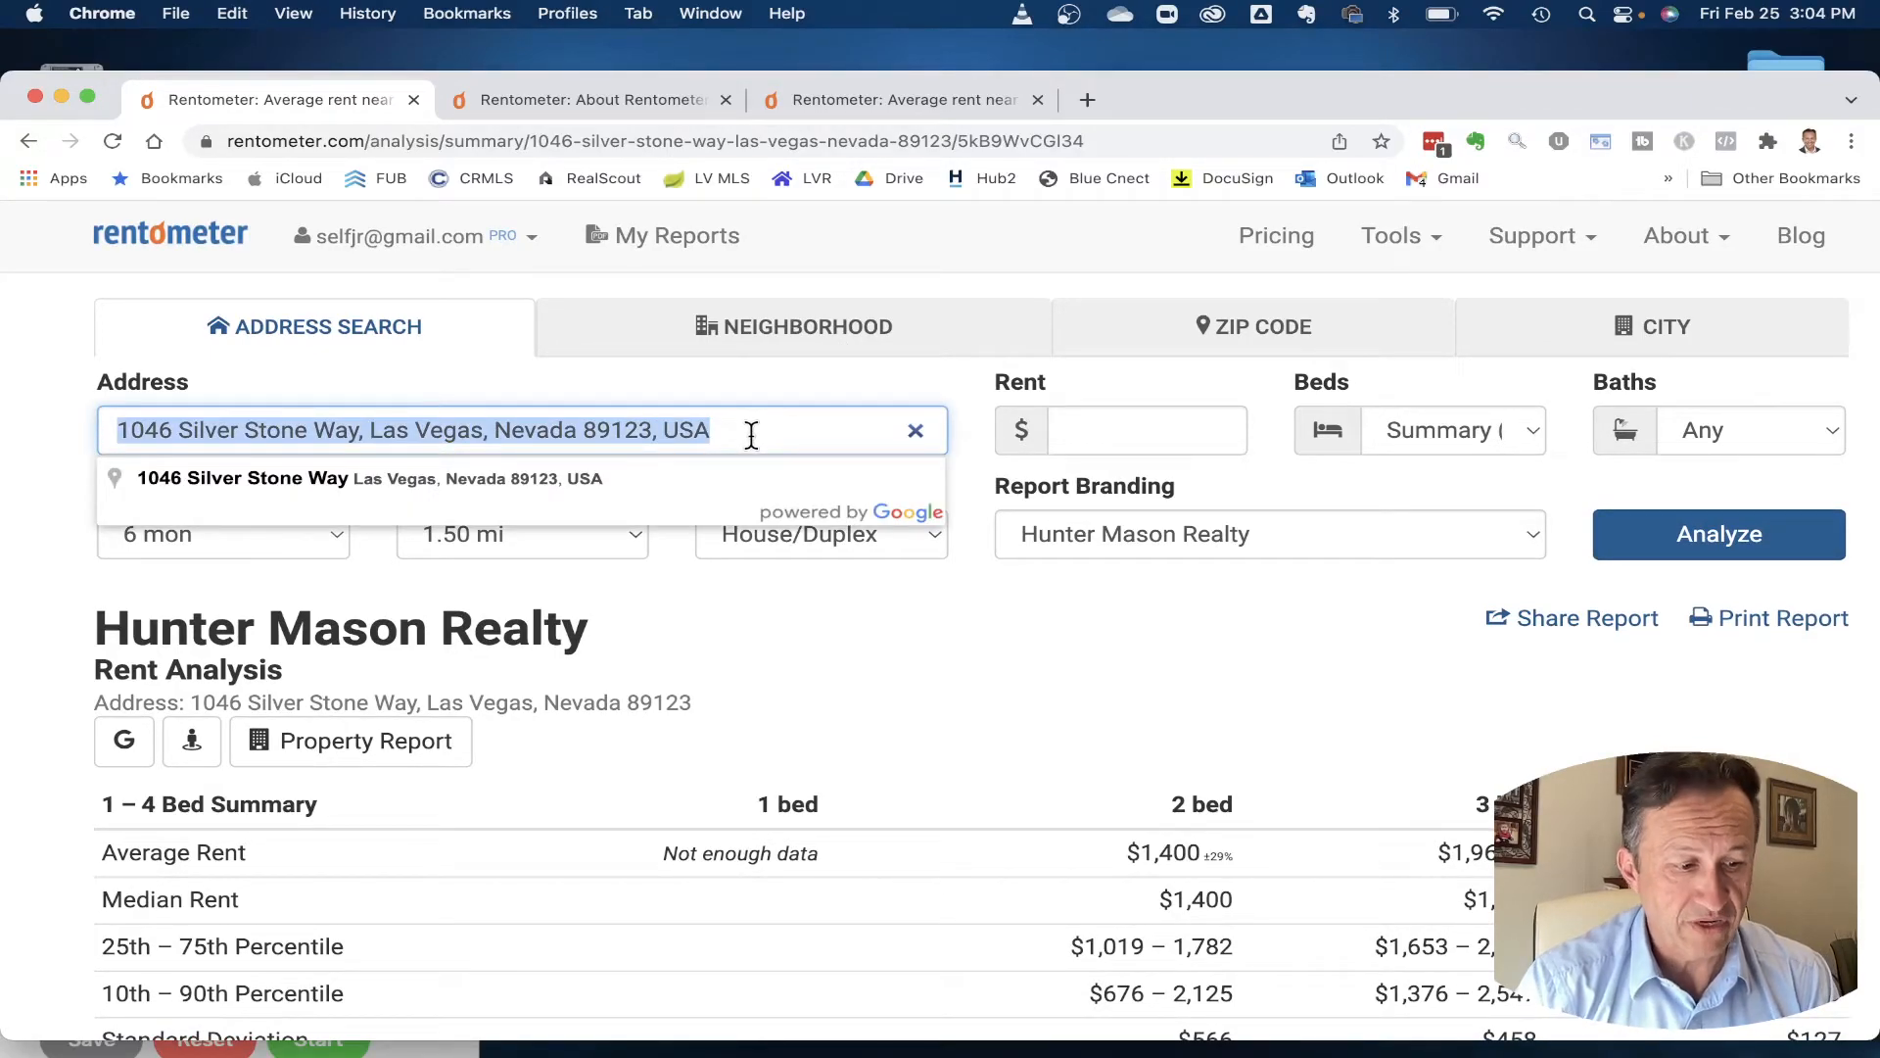
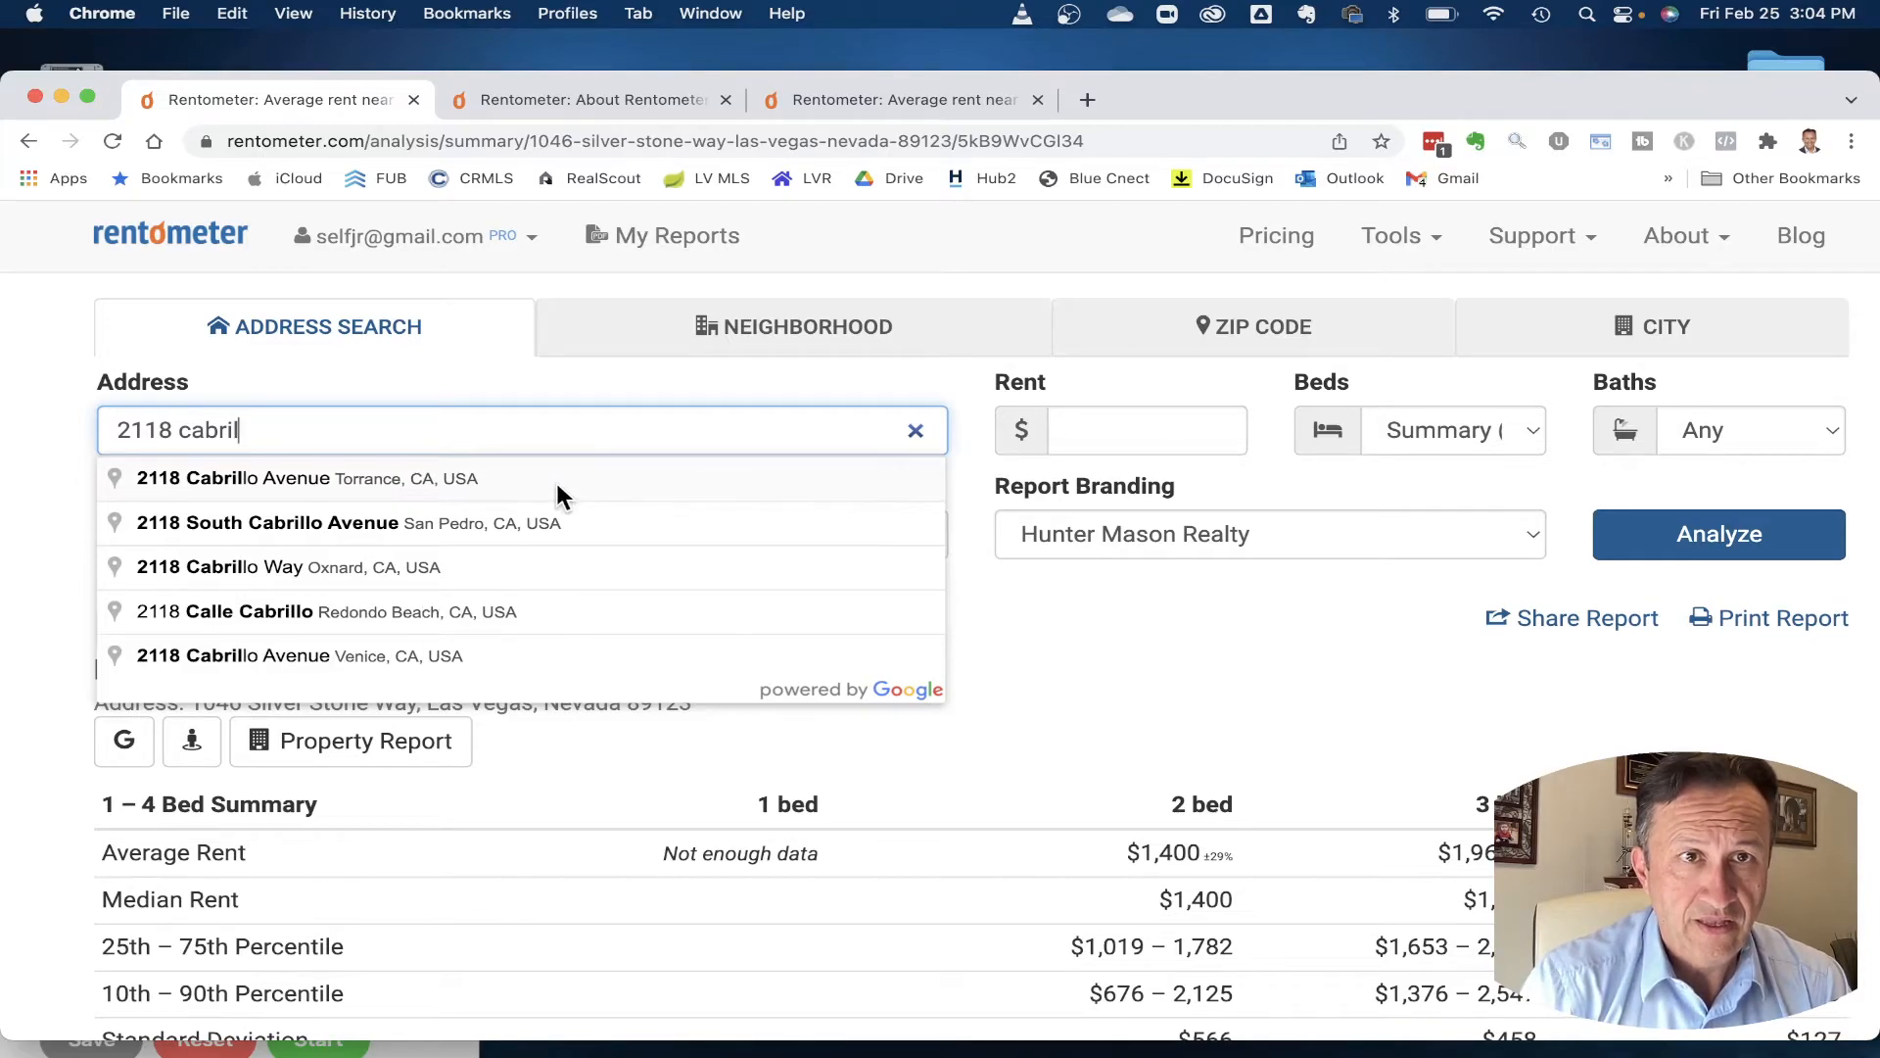
pyautogui.click(557, 485)
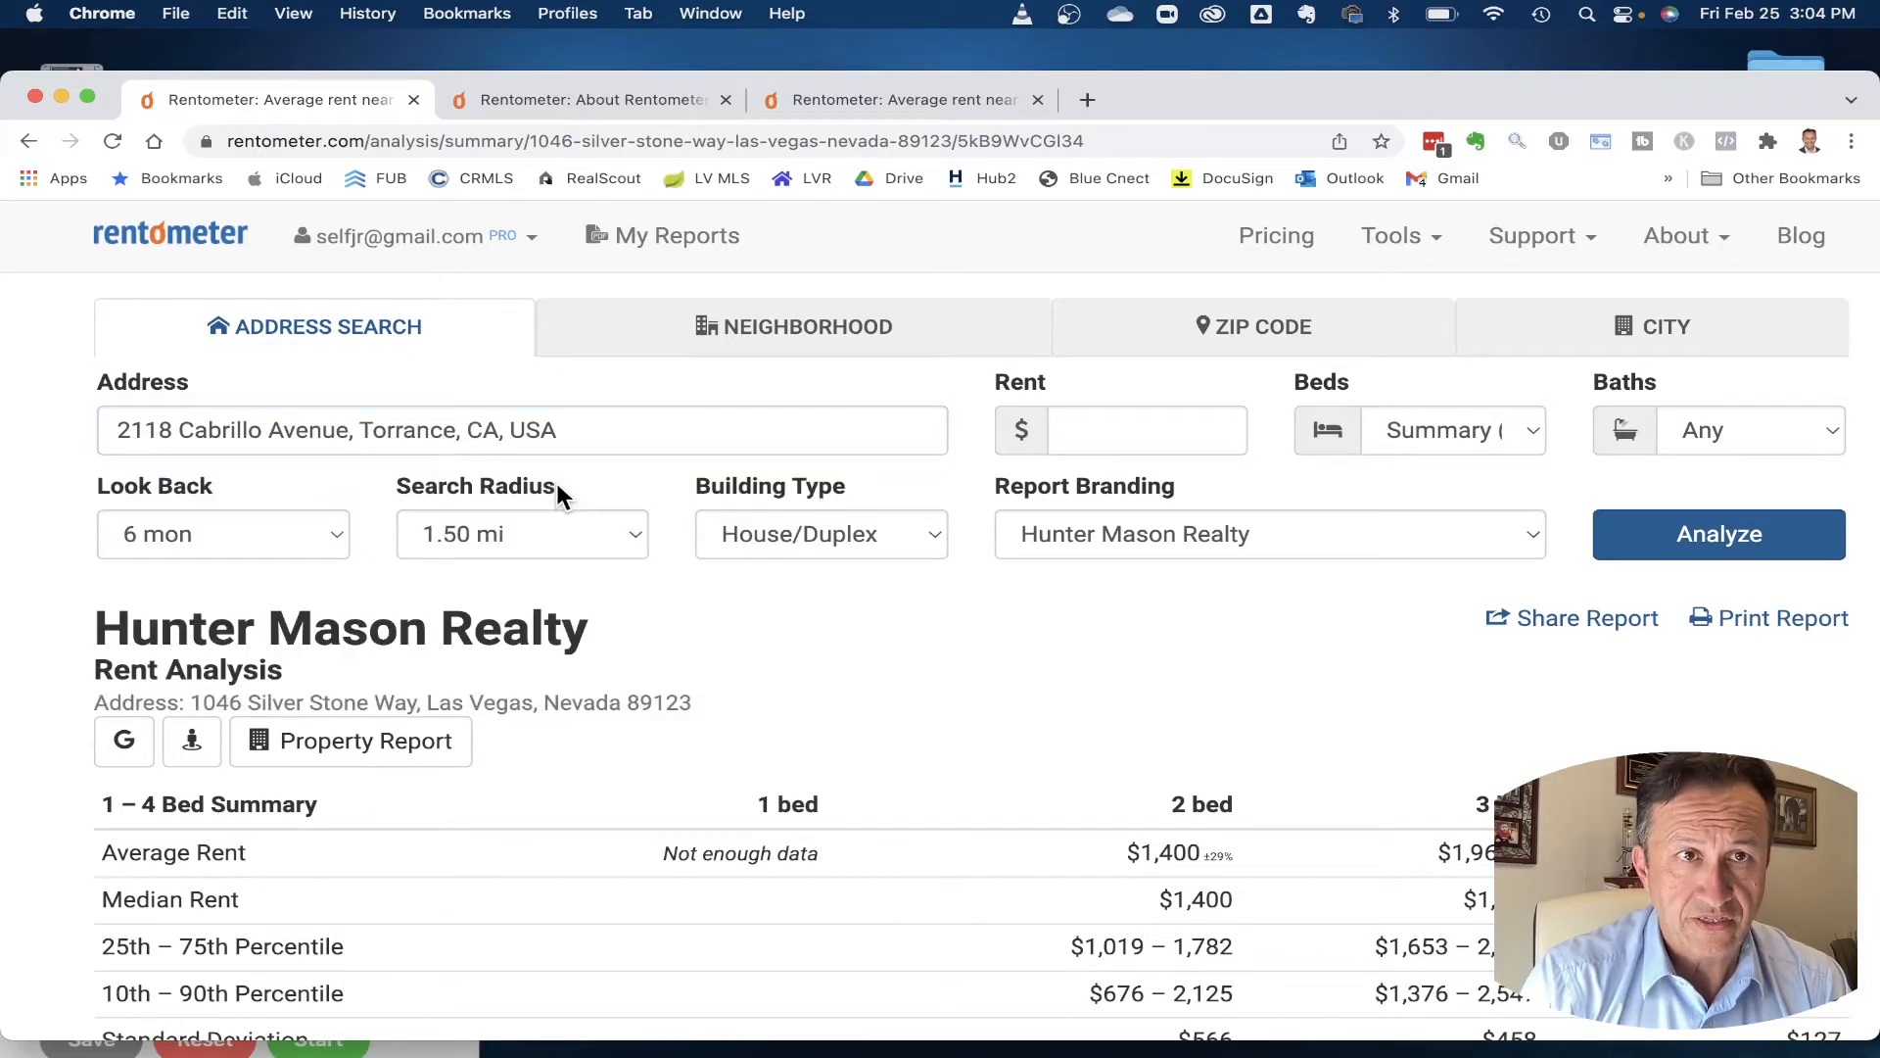
# - Set Search Radius to Auto and Building Type to All, then analyze
pyautogui.click(1519, 431)
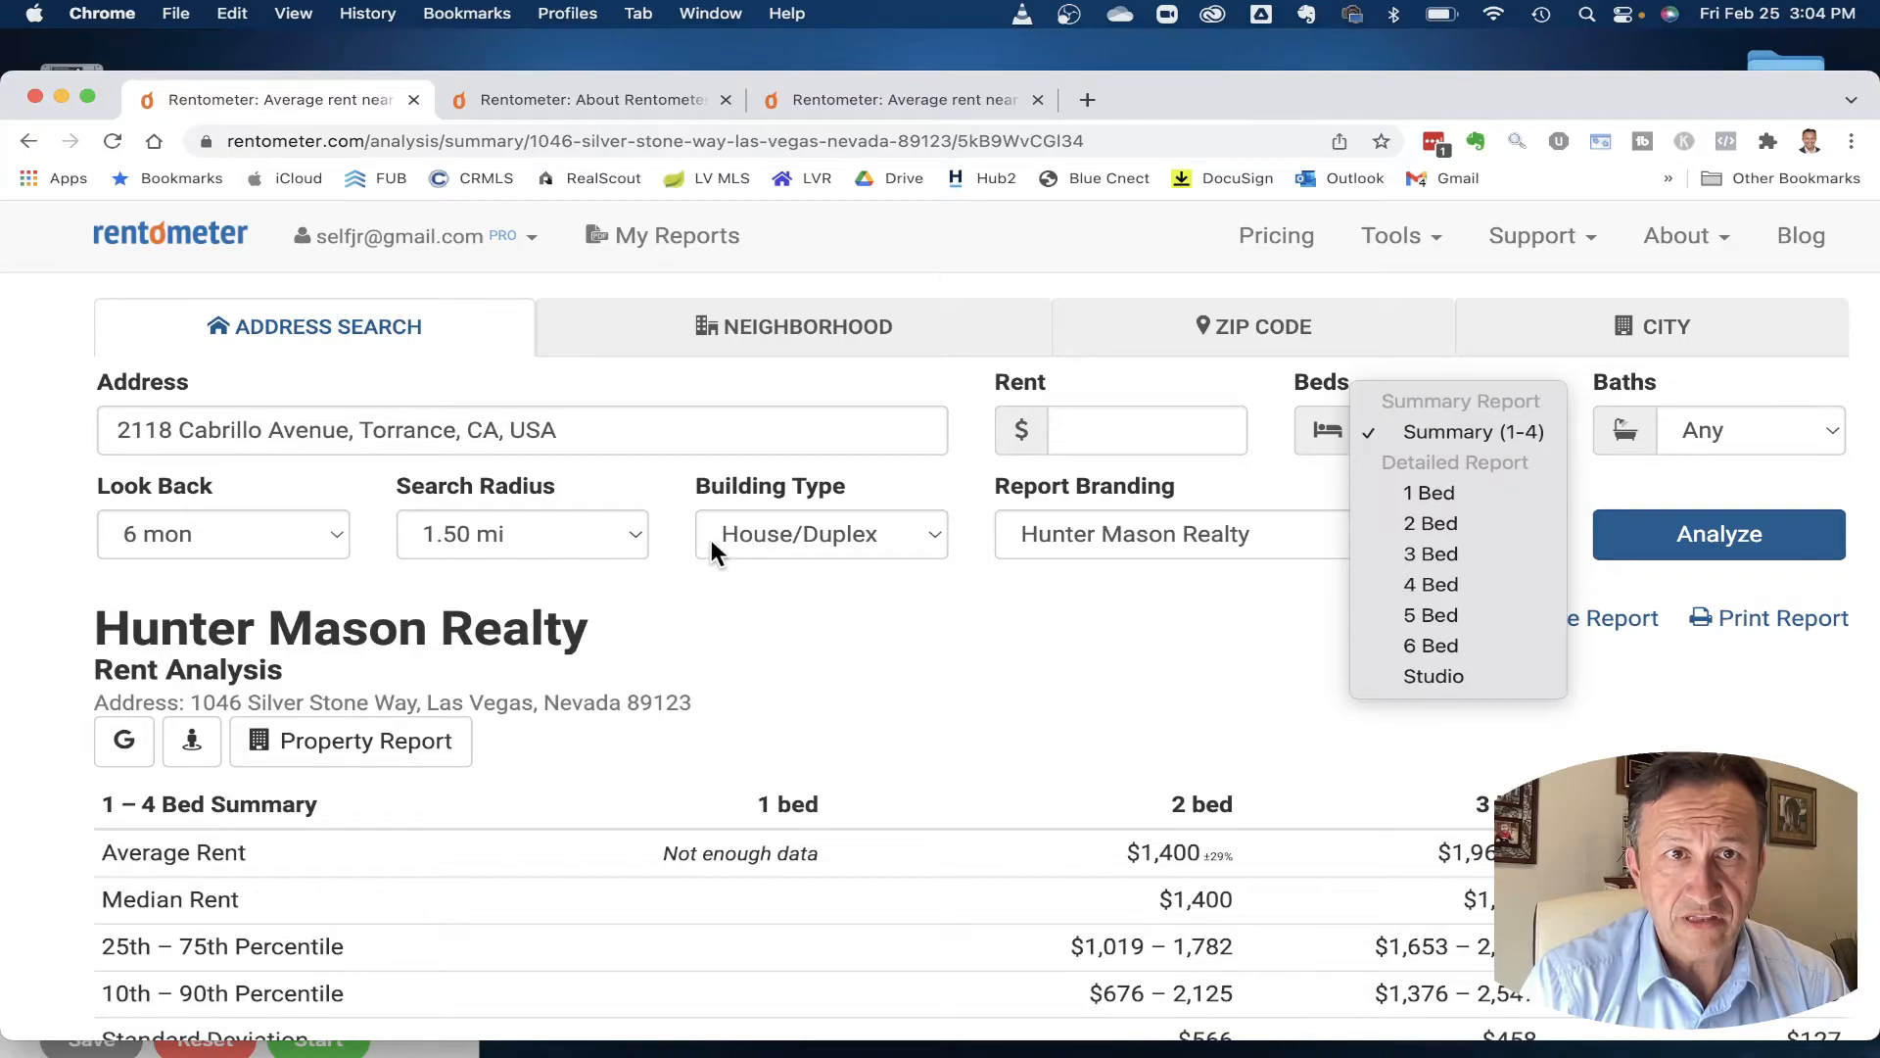
pyautogui.click(648, 531)
pyautogui.click(619, 534)
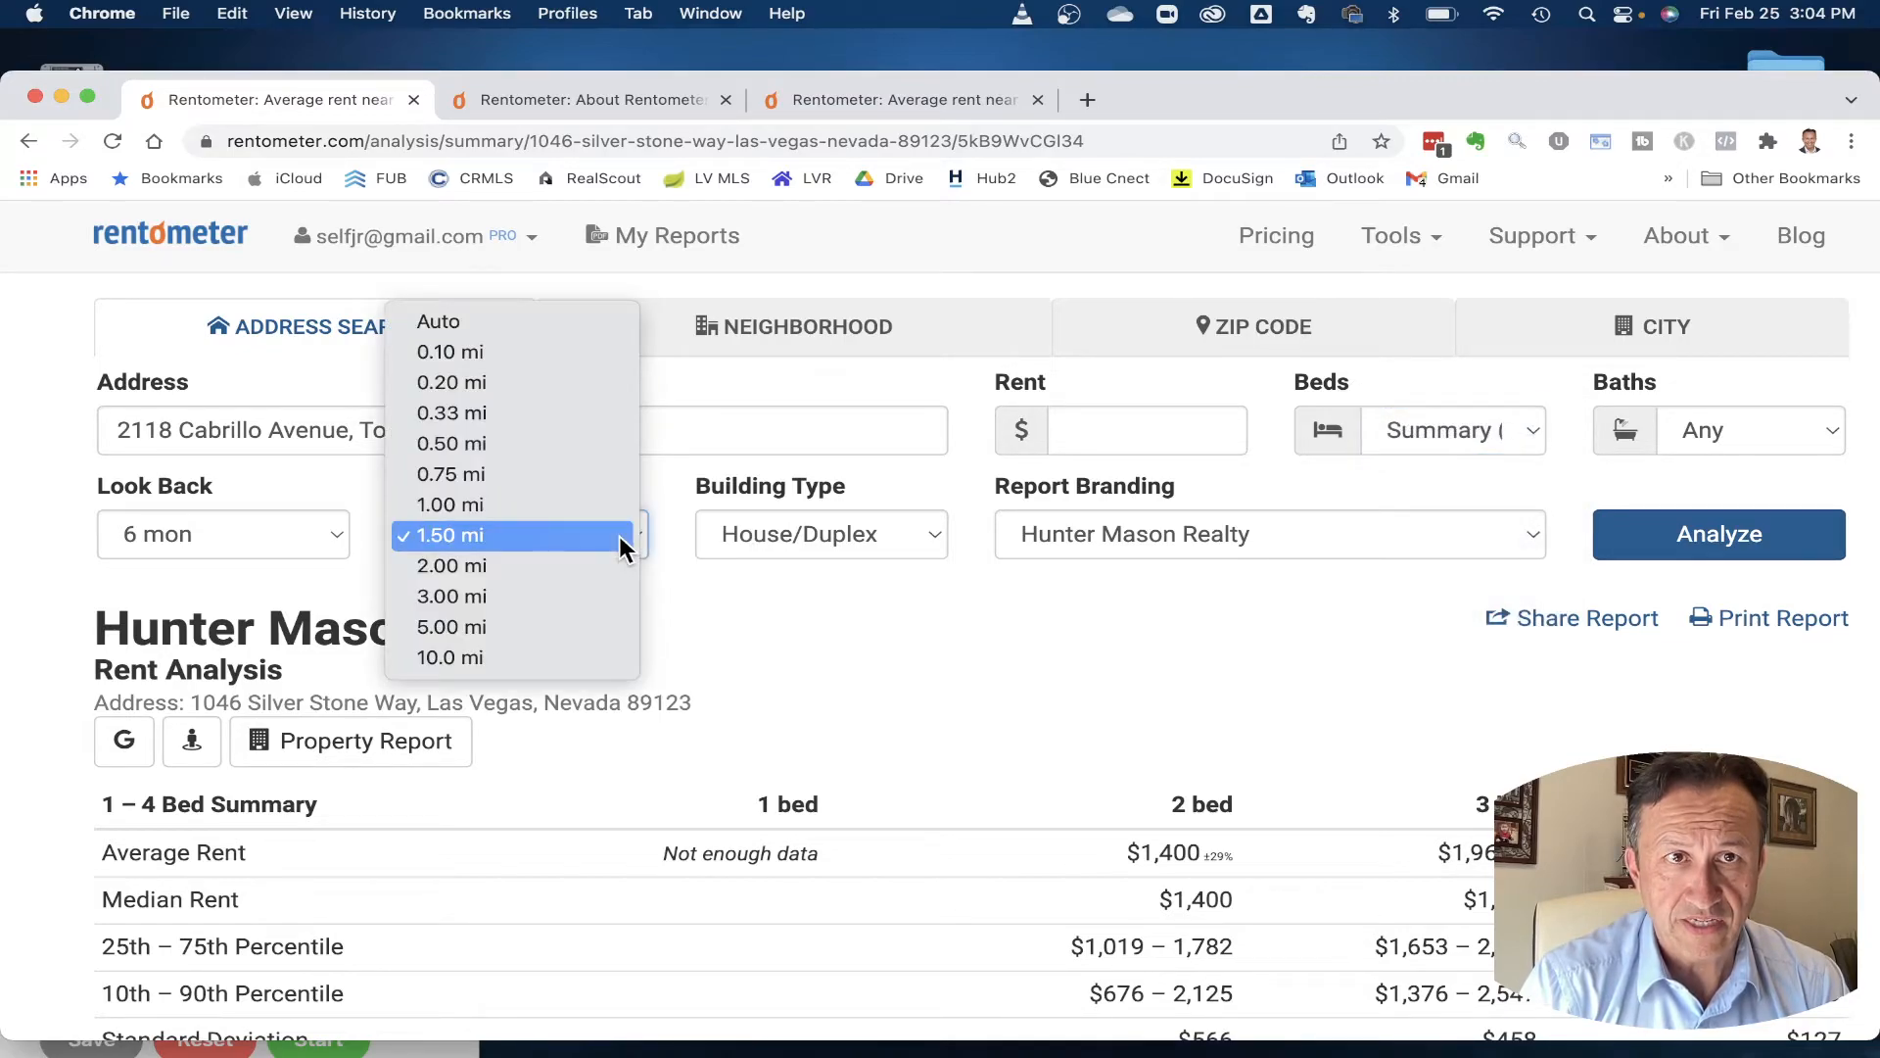
pyautogui.click(552, 325)
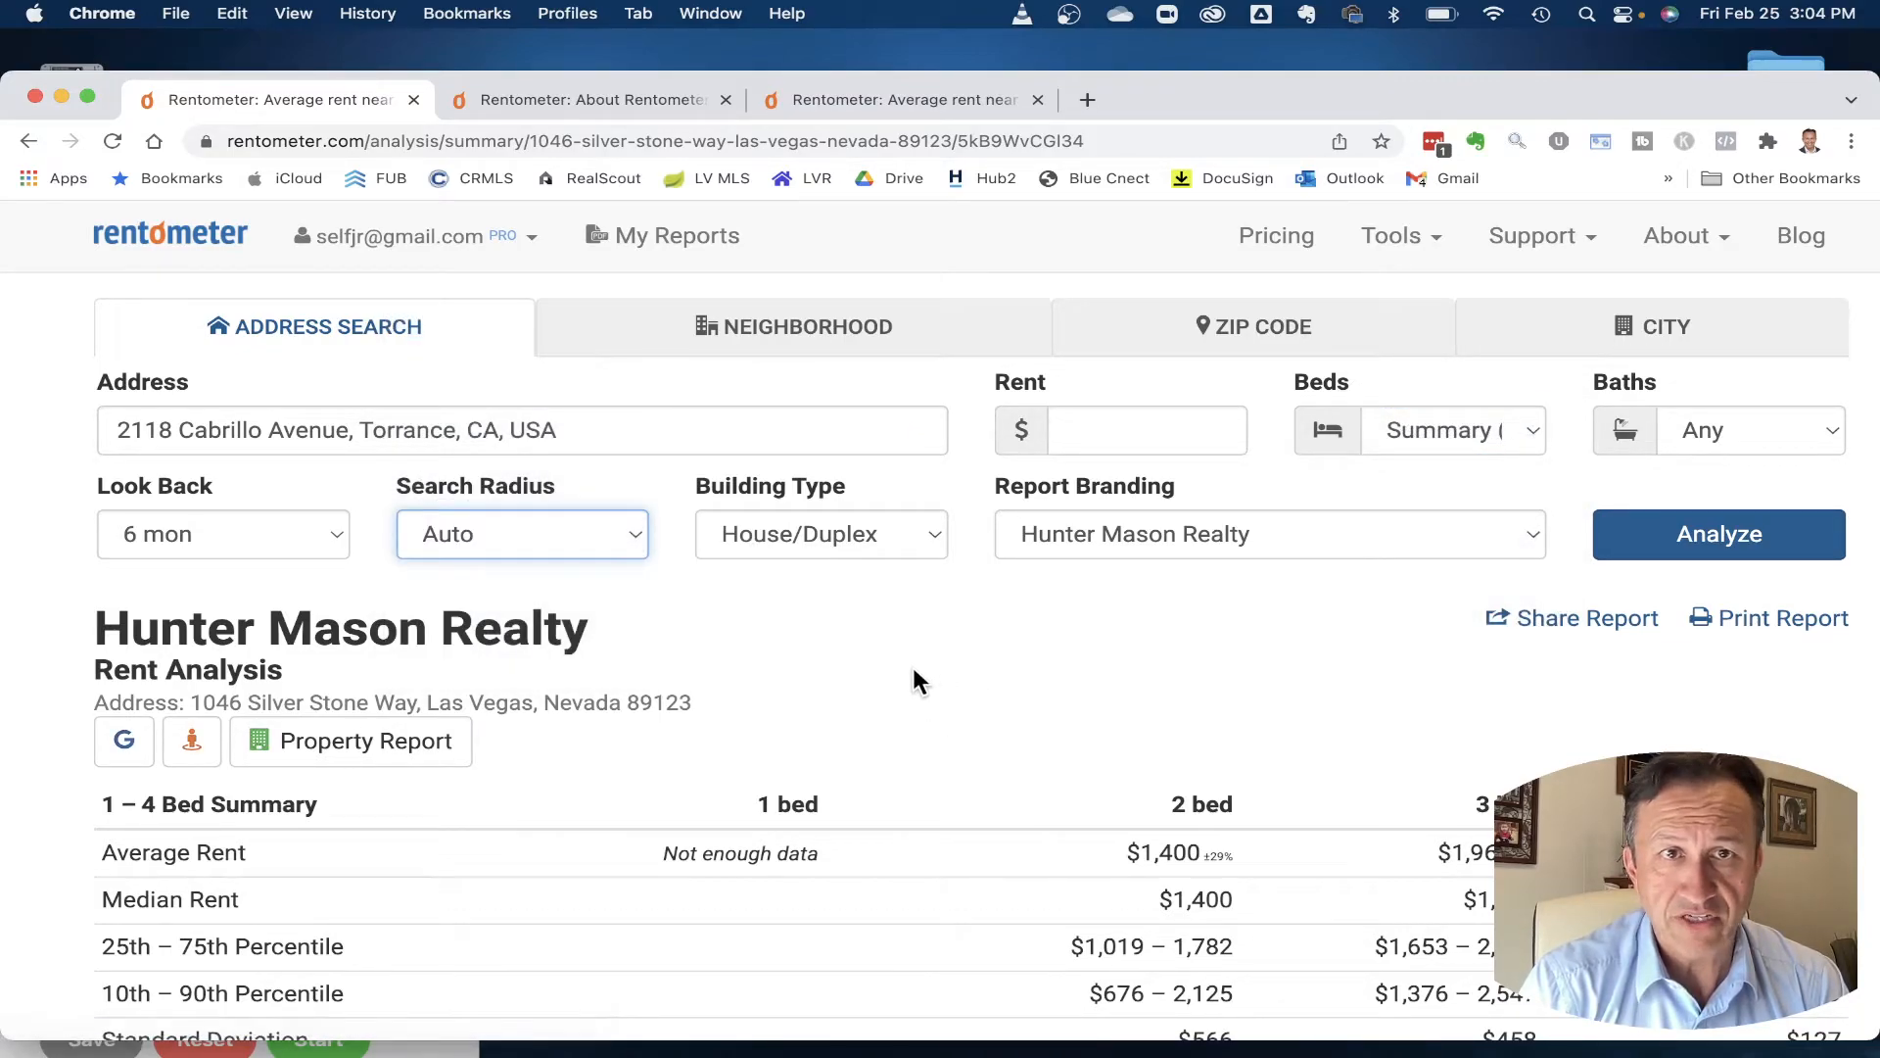
pyautogui.click(928, 536)
pyautogui.click(852, 474)
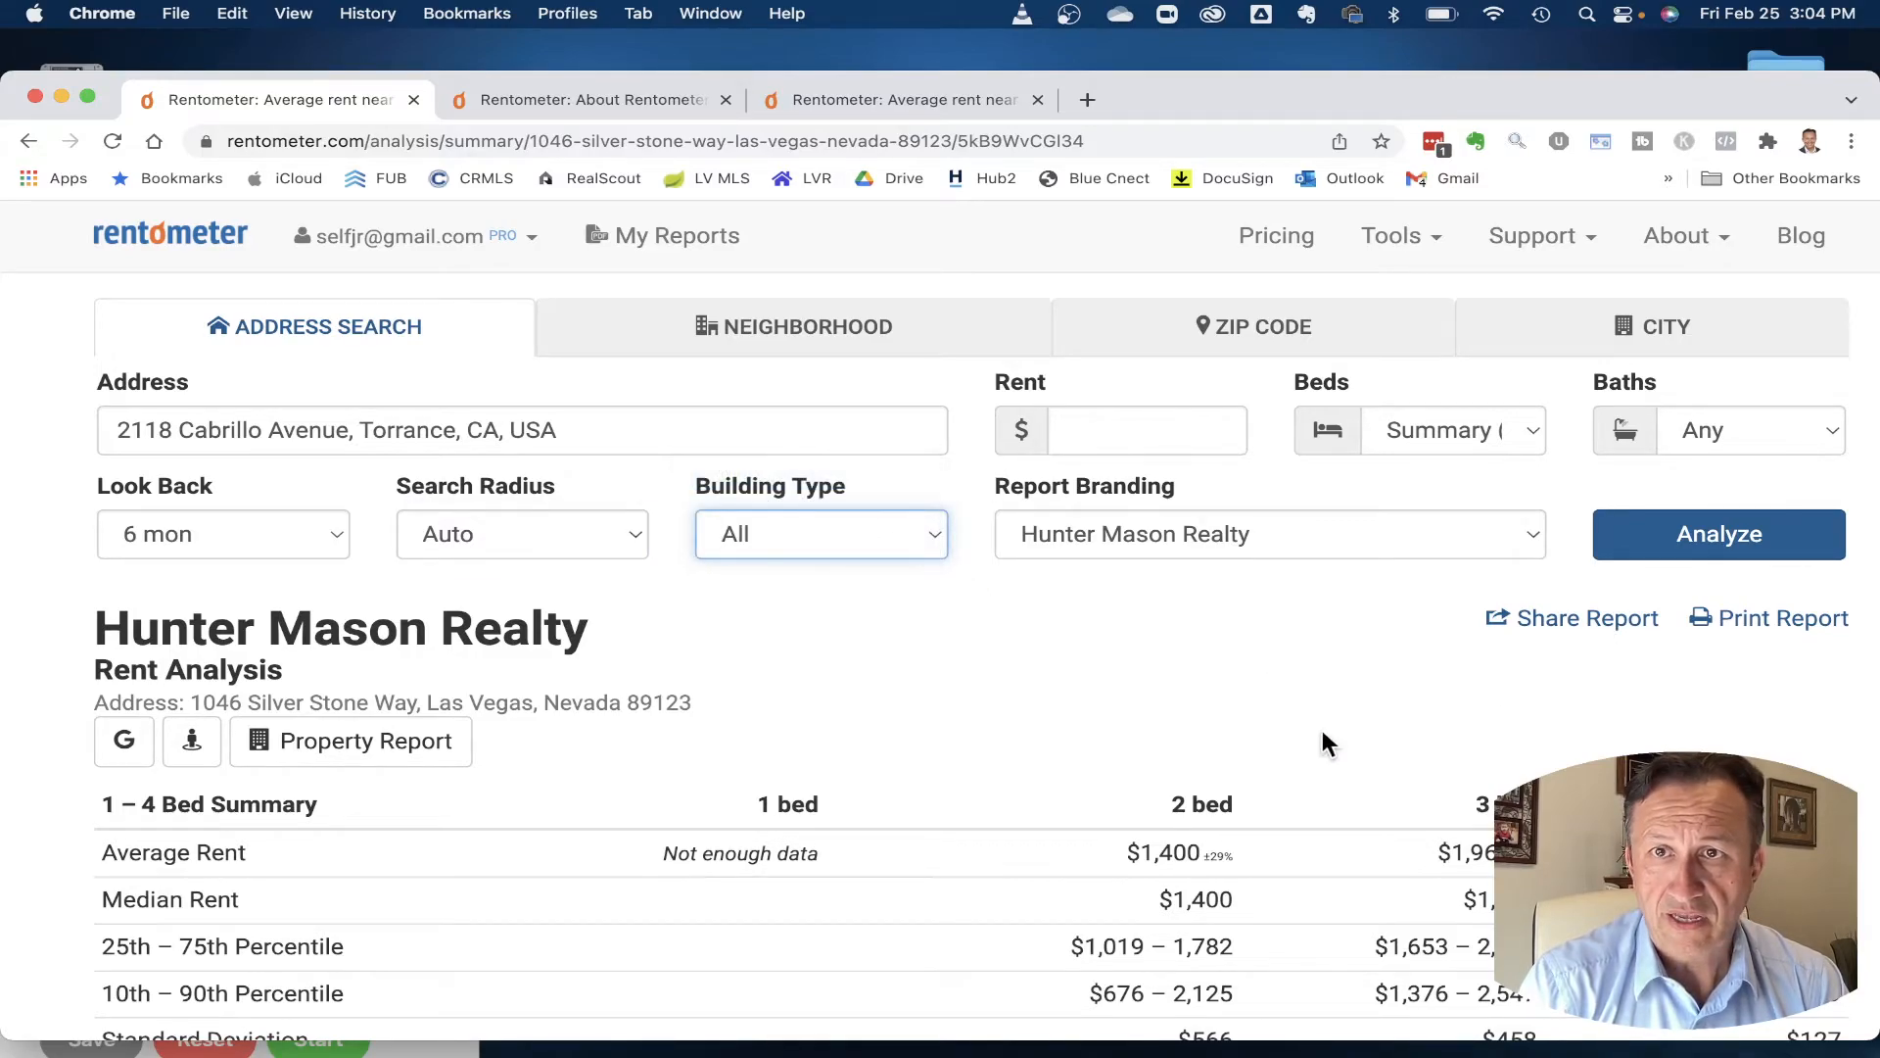
pyautogui.click(1724, 529)
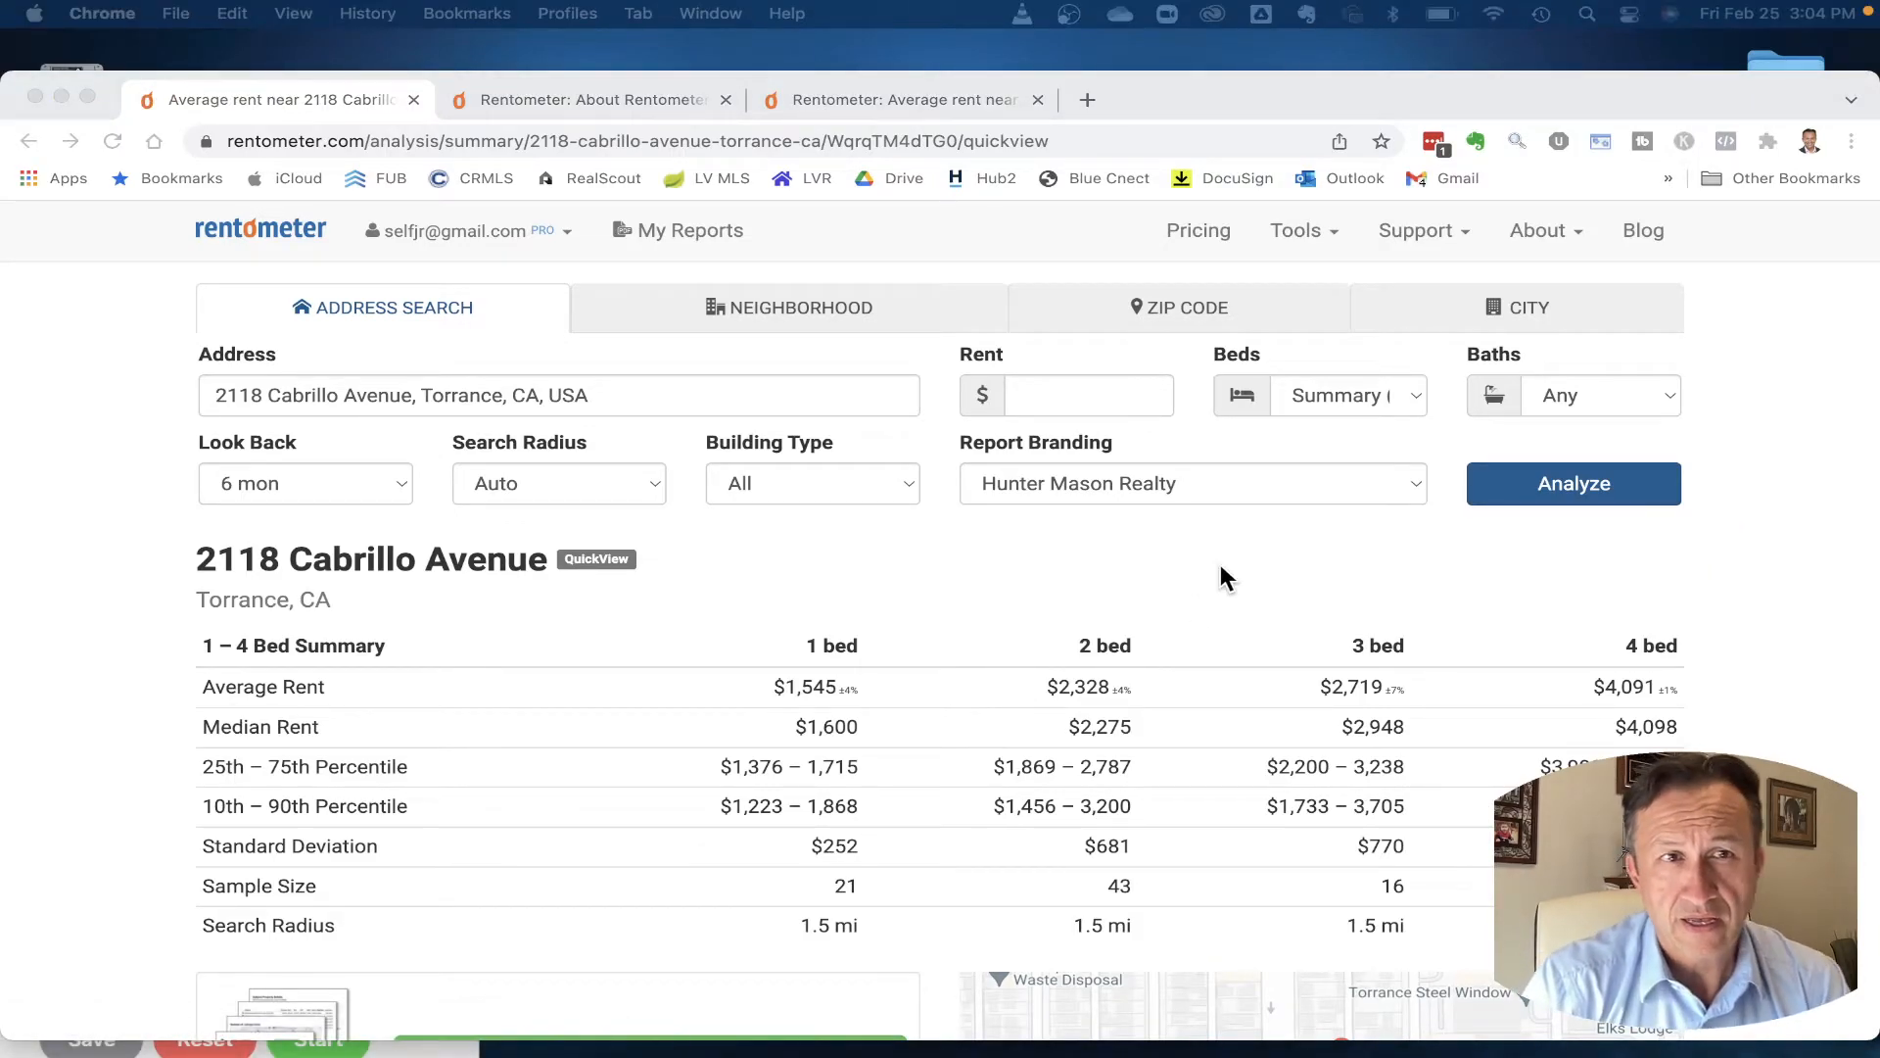
# - Scroll through the Torrance QuickView table (average rents $1,545 to $4,091) and nearby map
pyautogui.scroll(-2, 1033, 577)
pyautogui.scroll(-3, 1032, 582)
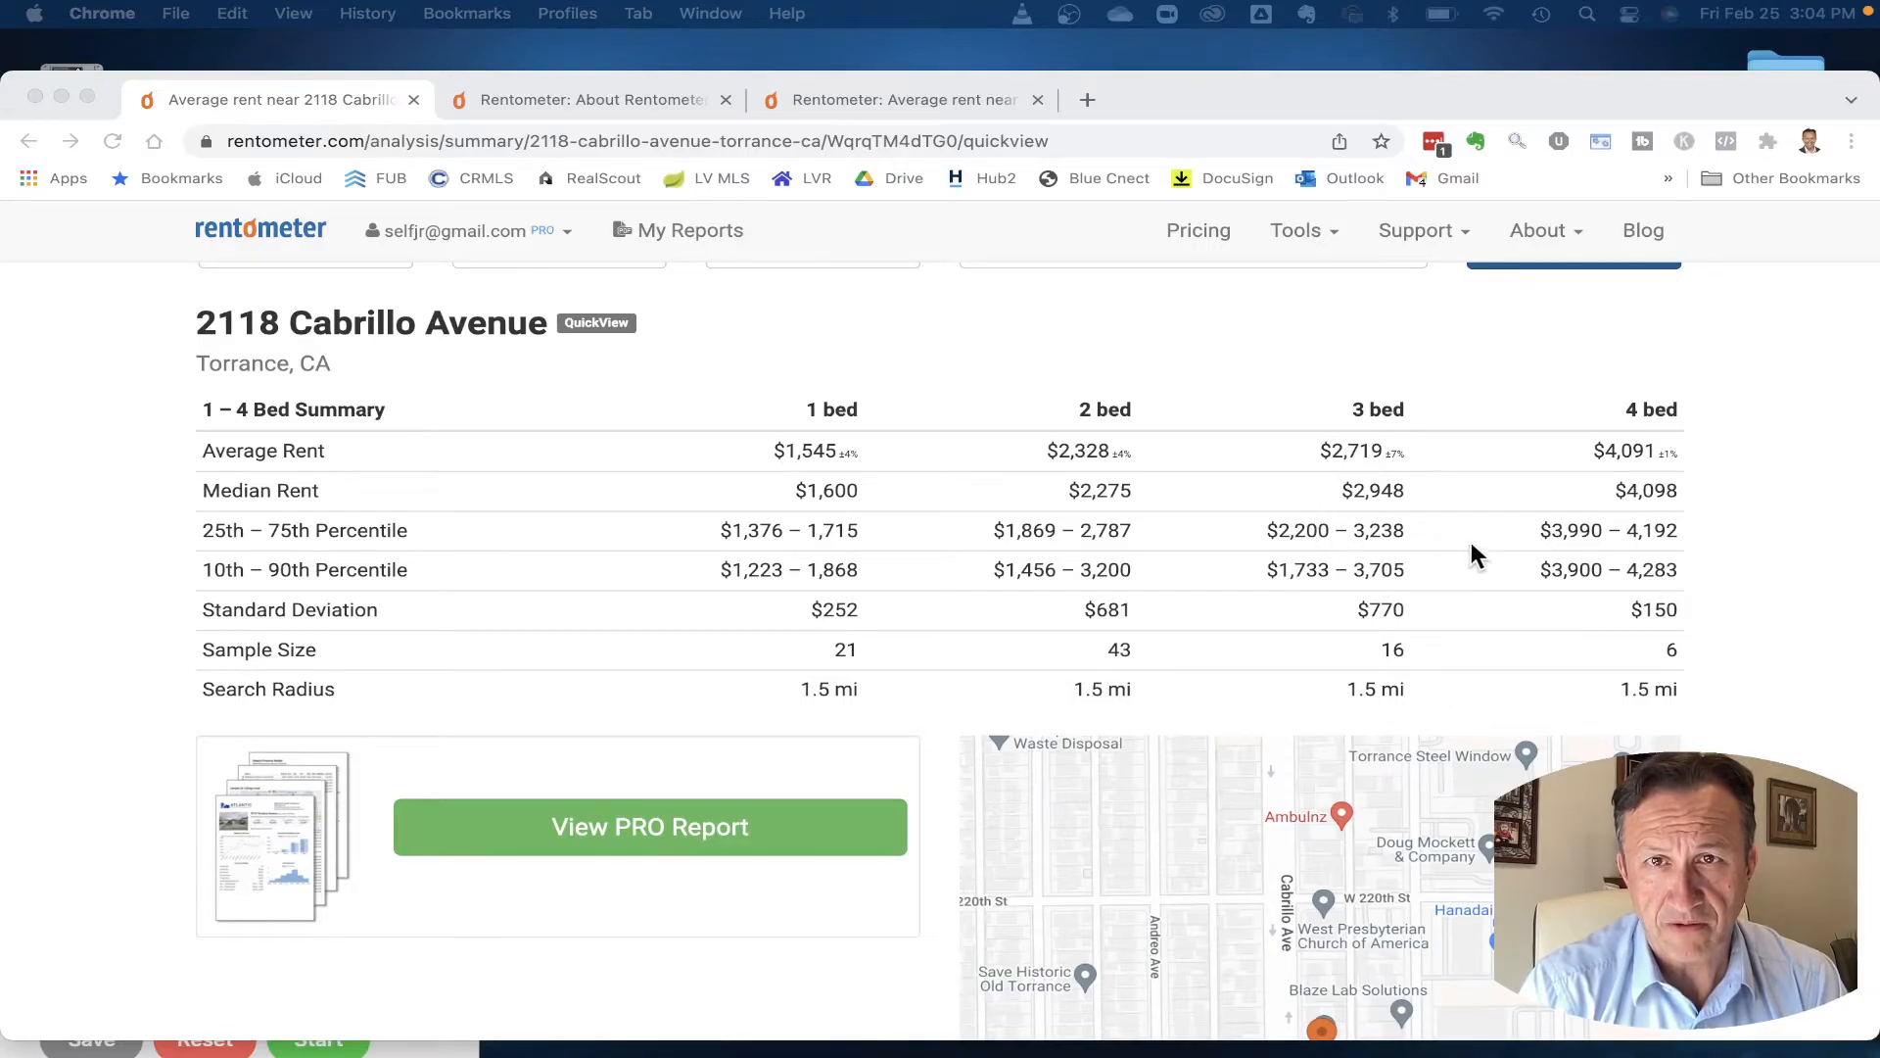
pyautogui.scroll(-5, 1406, 454)
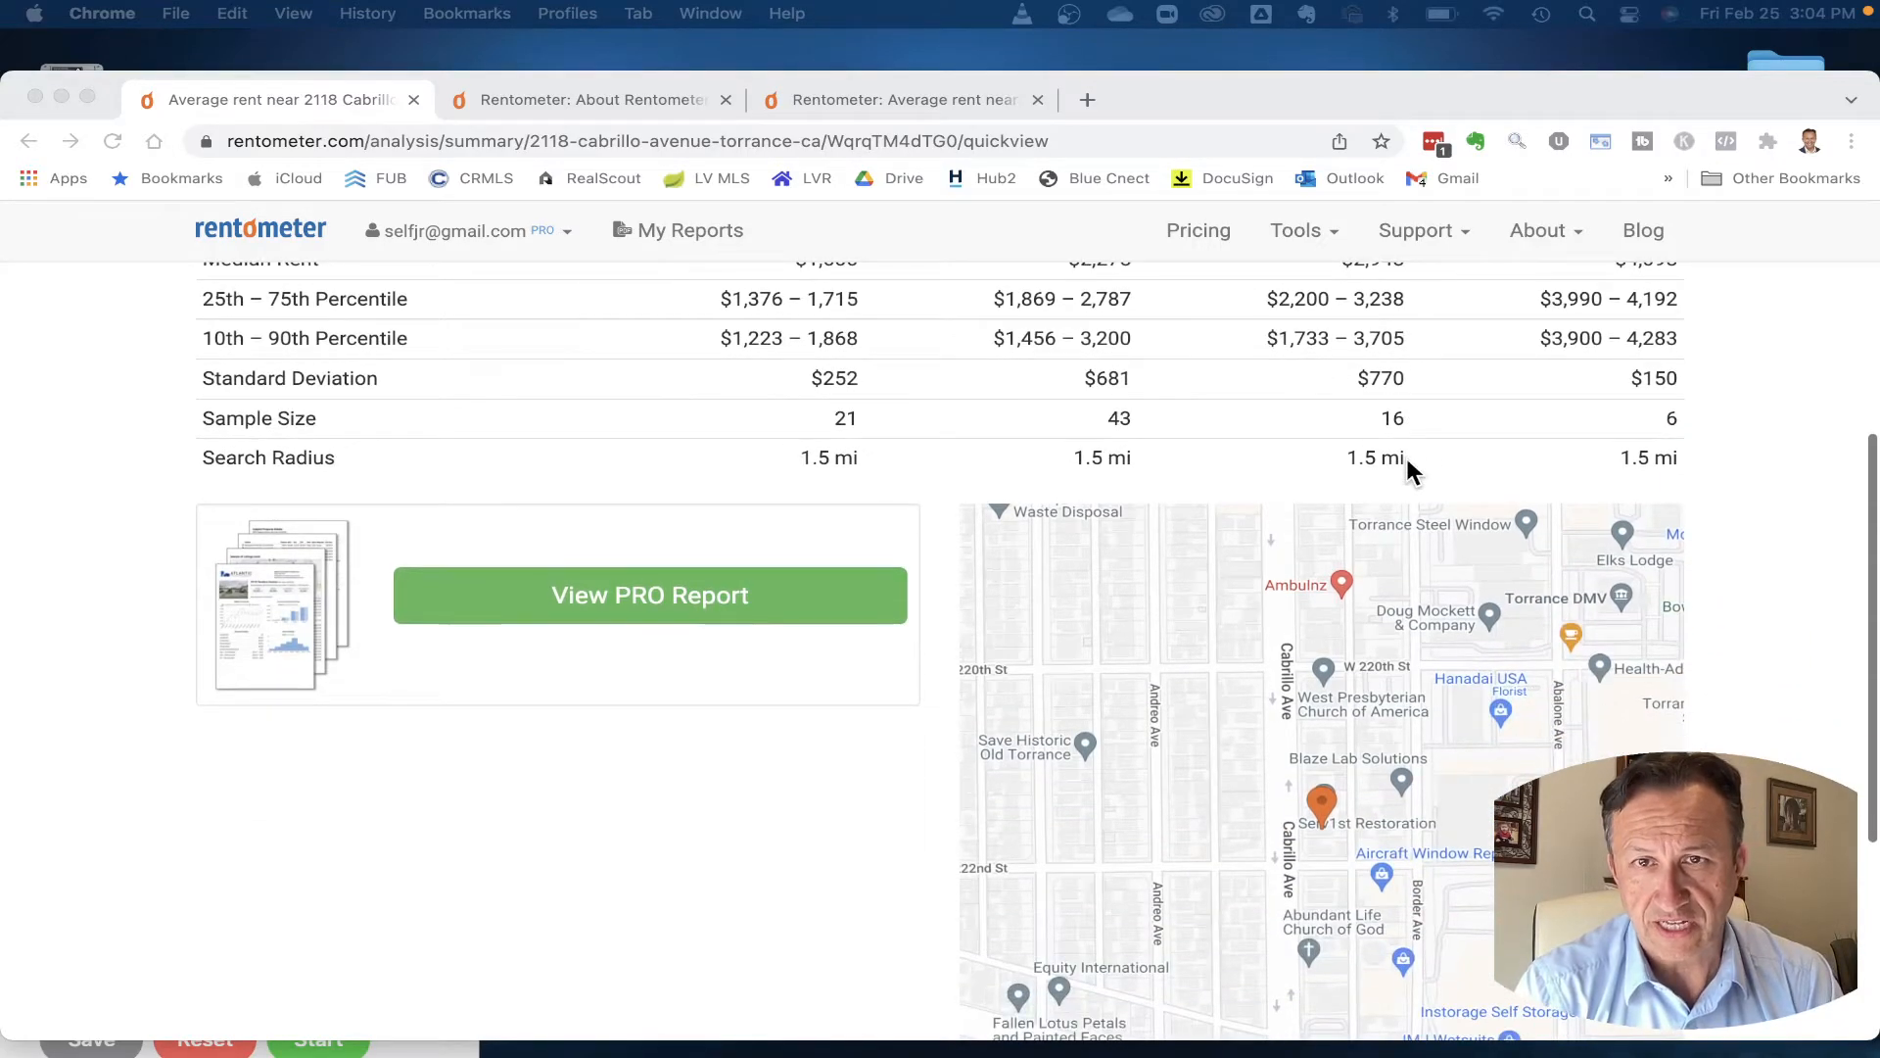
pyautogui.scroll(4, 1371, 678)
pyautogui.scroll(-1, 1371, 677)
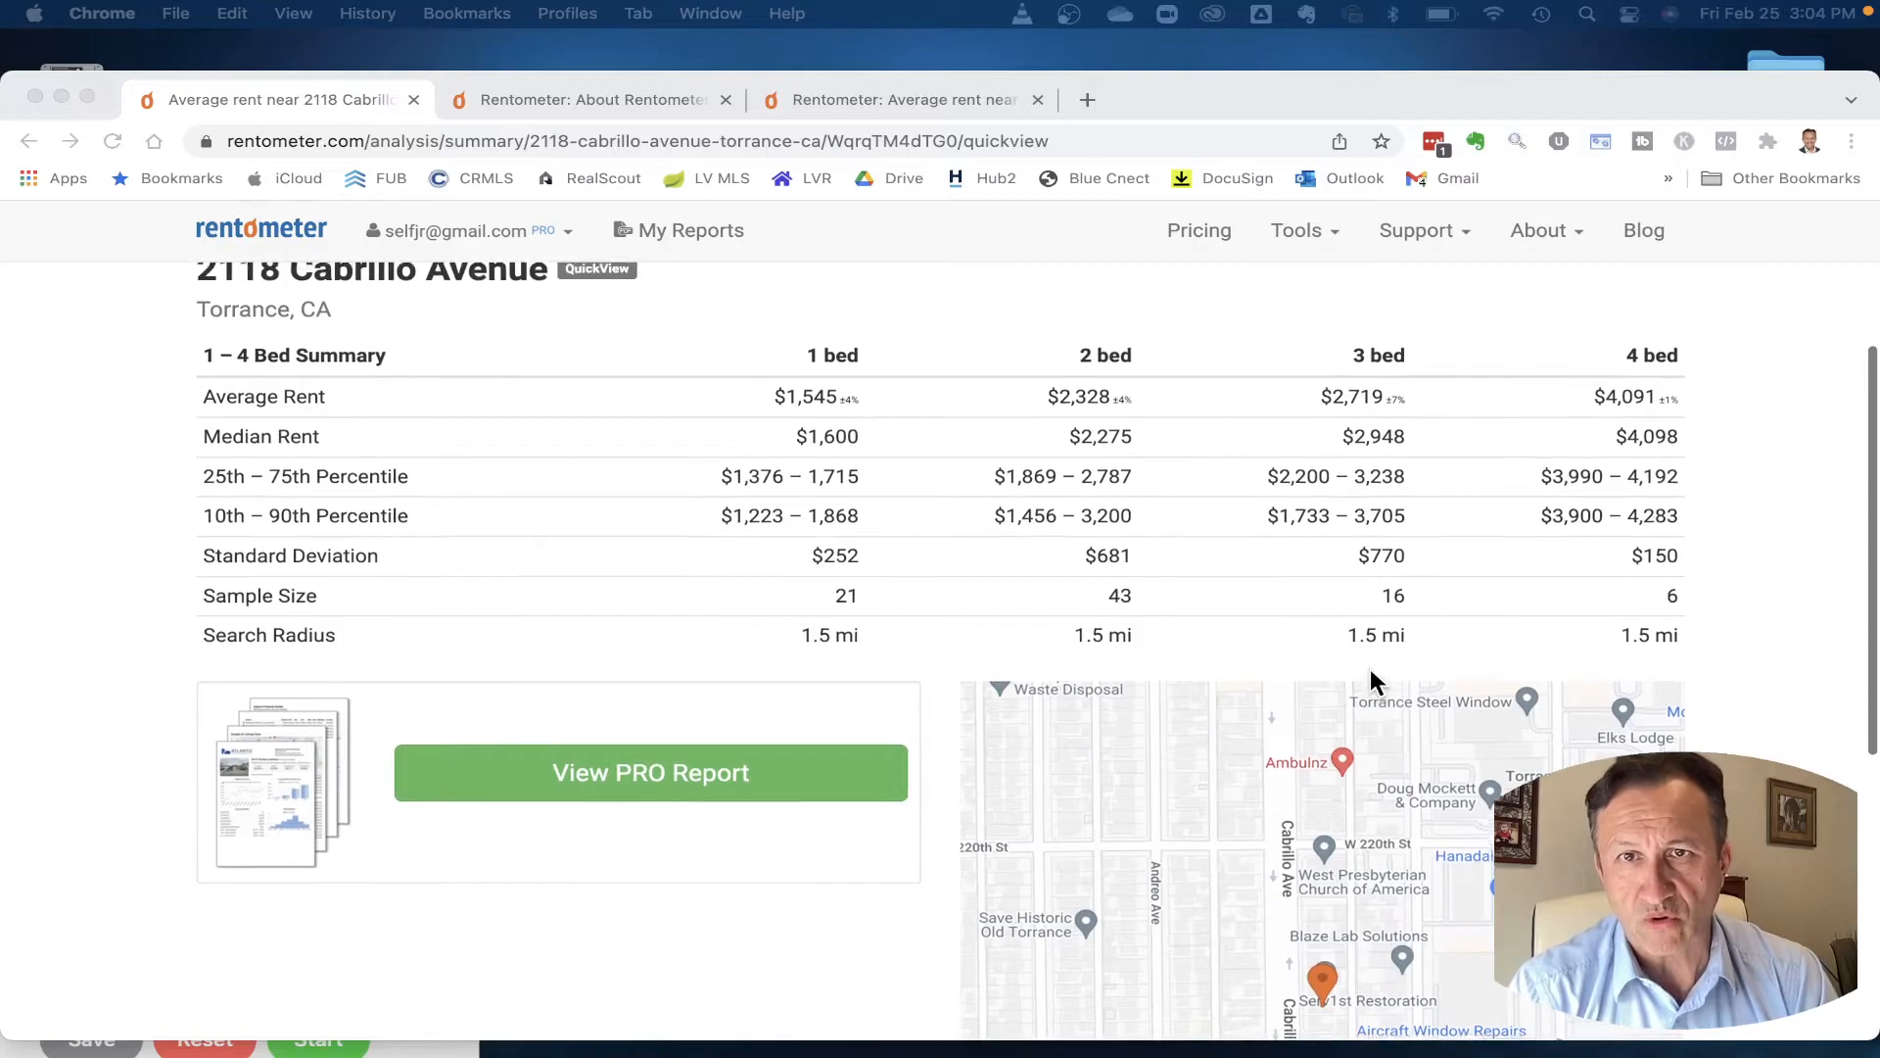
pyautogui.scroll(3, 1371, 676)
pyautogui.scroll(-1, 1371, 675)
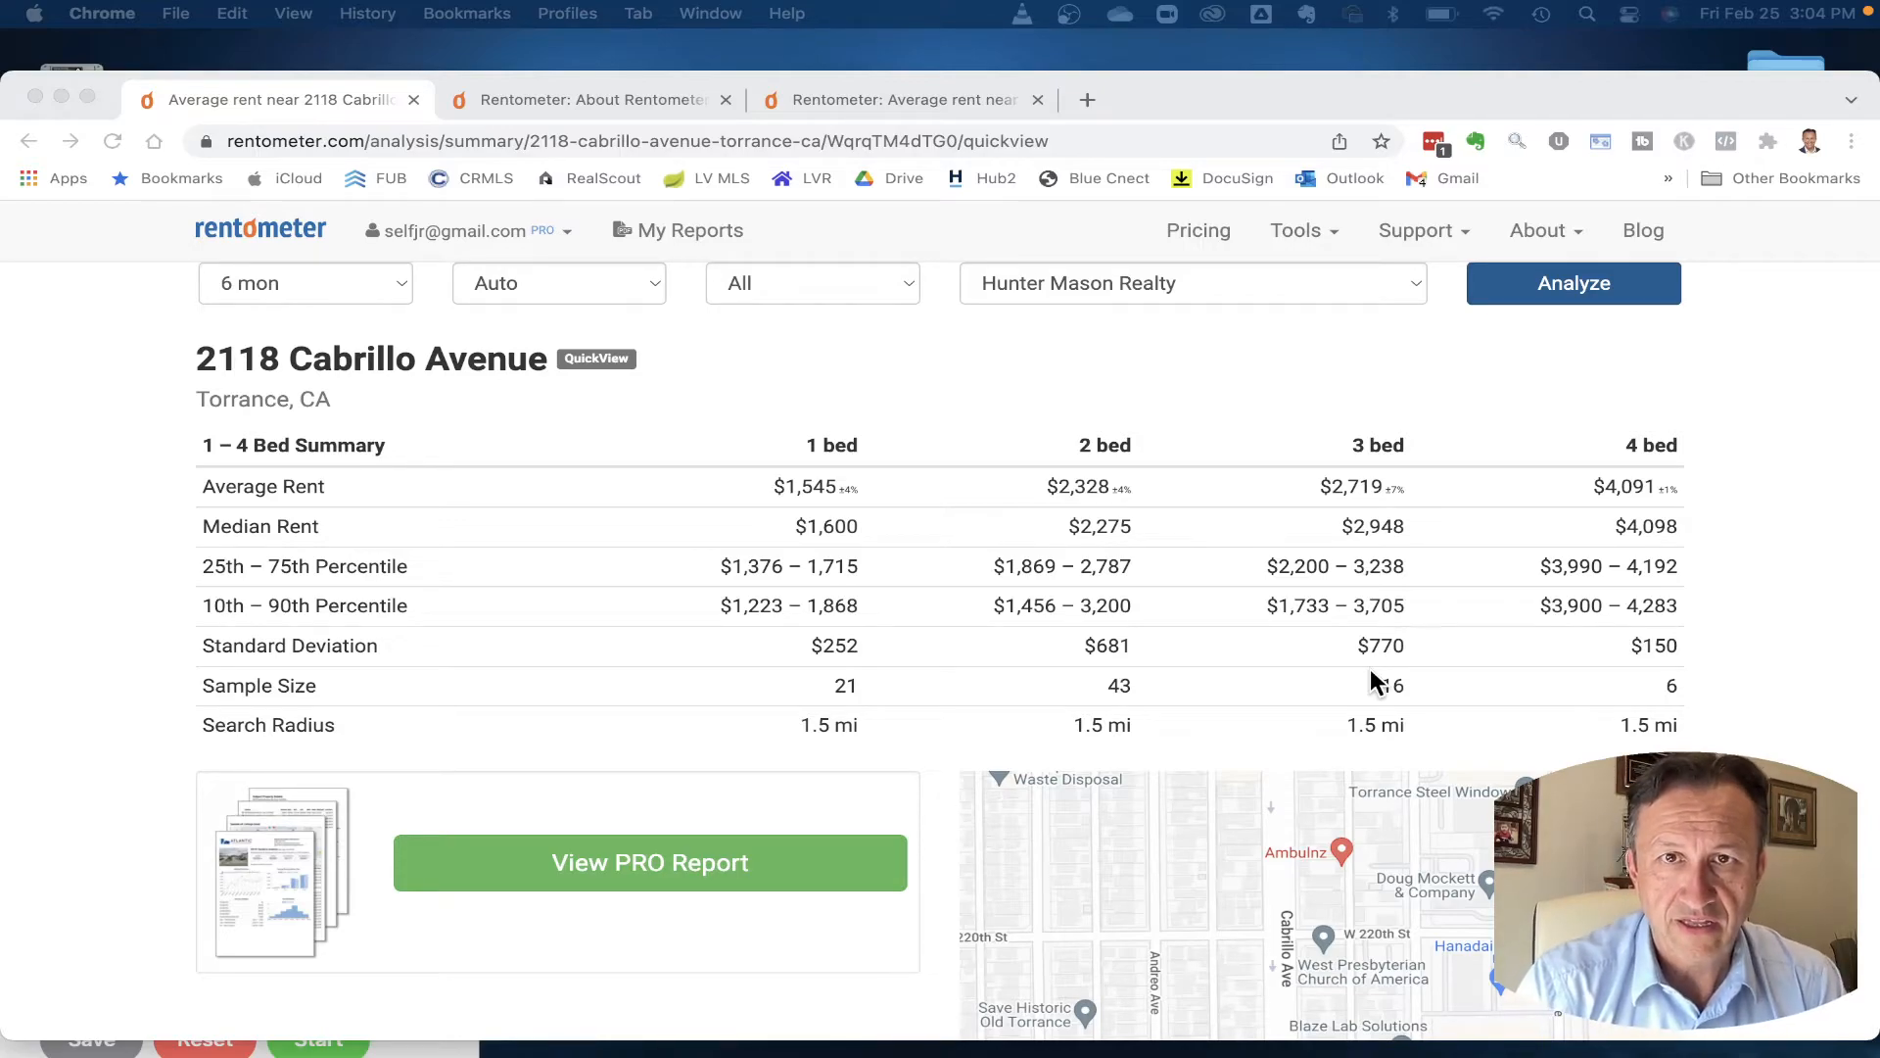
pyautogui.scroll(-3, 1371, 678)
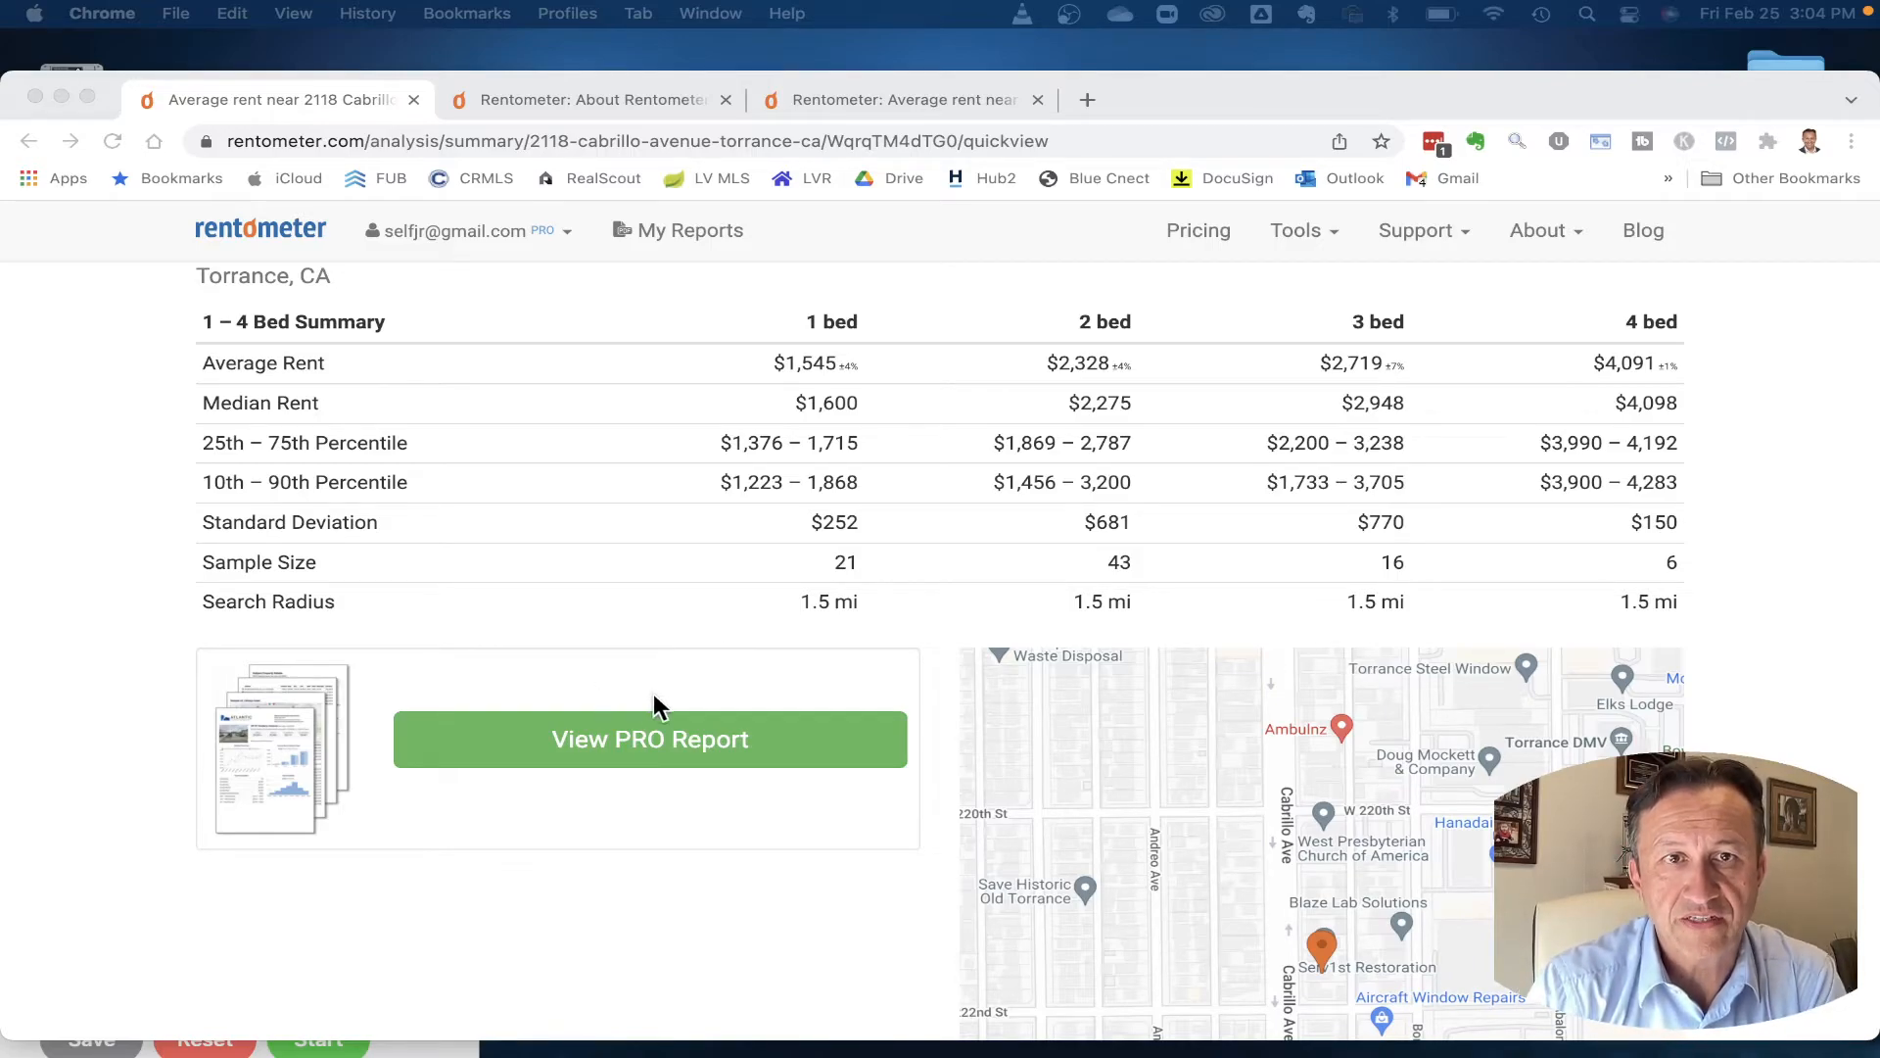
pyautogui.click(619, 756)
pyautogui.click(619, 748)
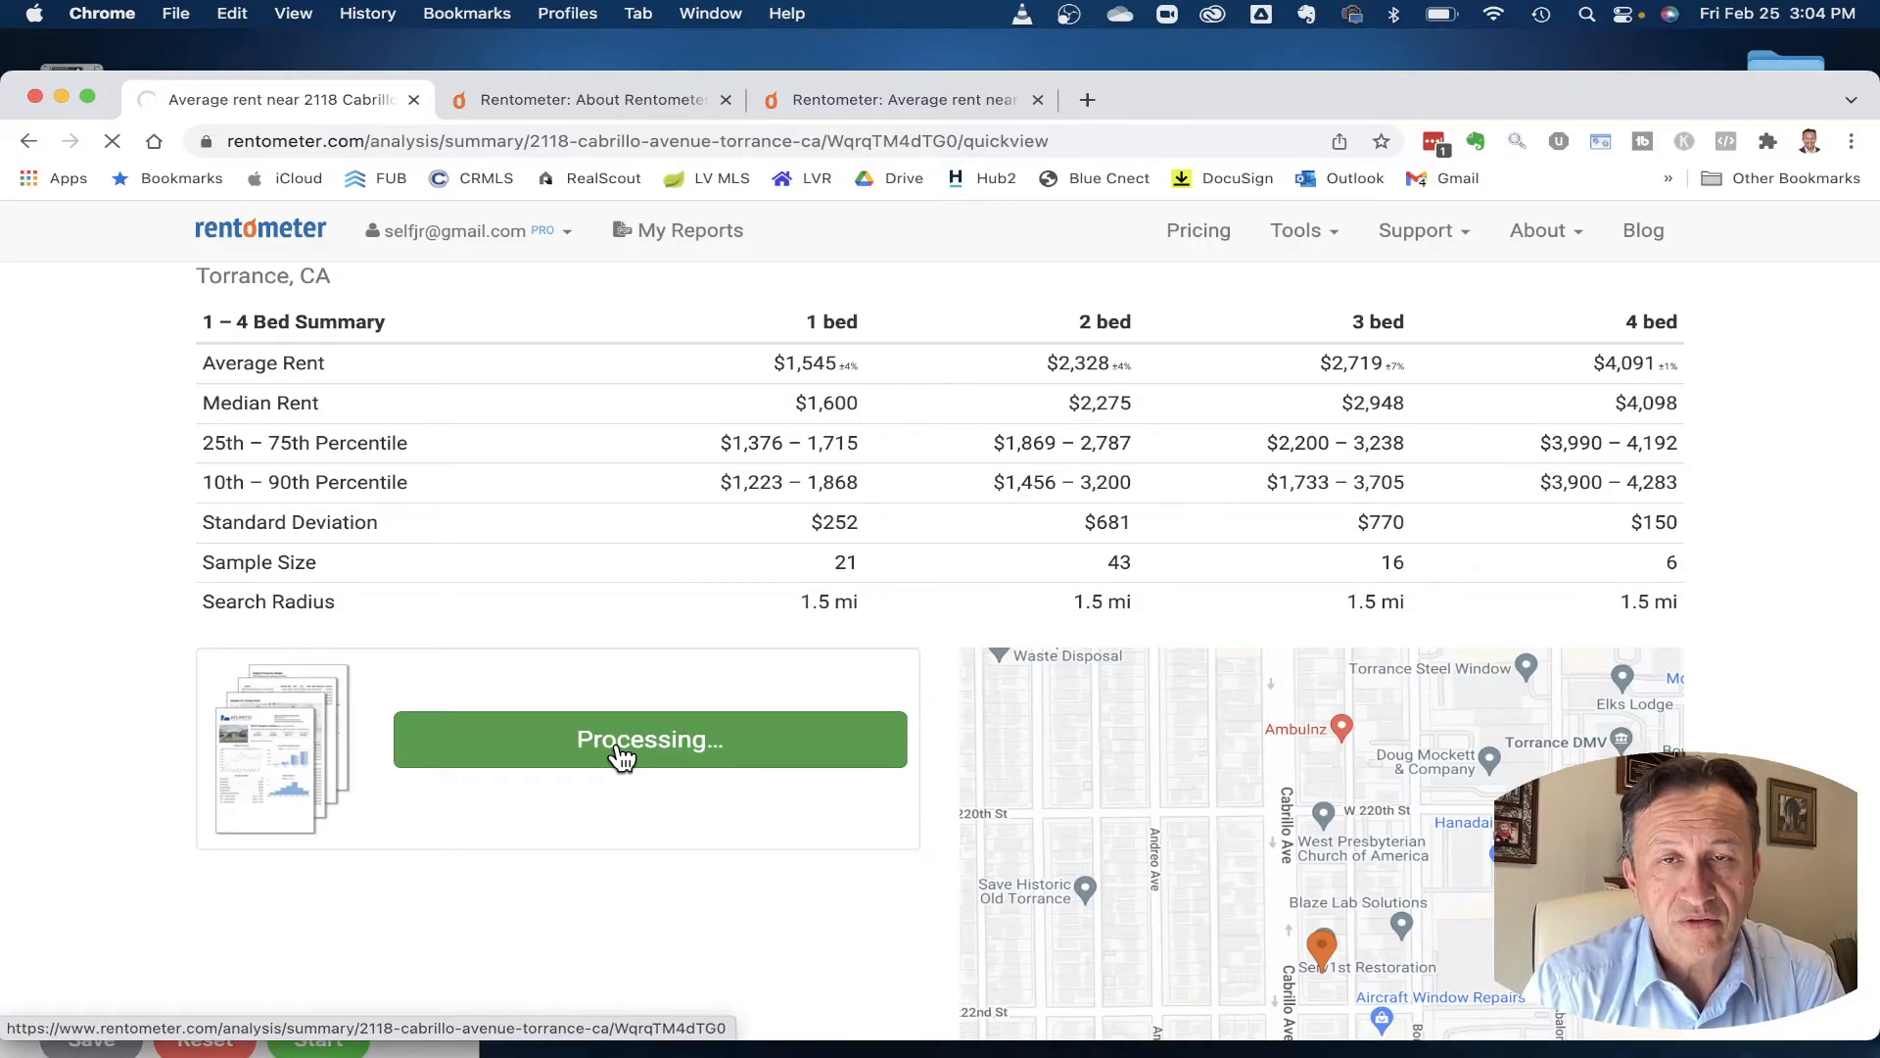
pyautogui.scroll(-2, 622, 758)
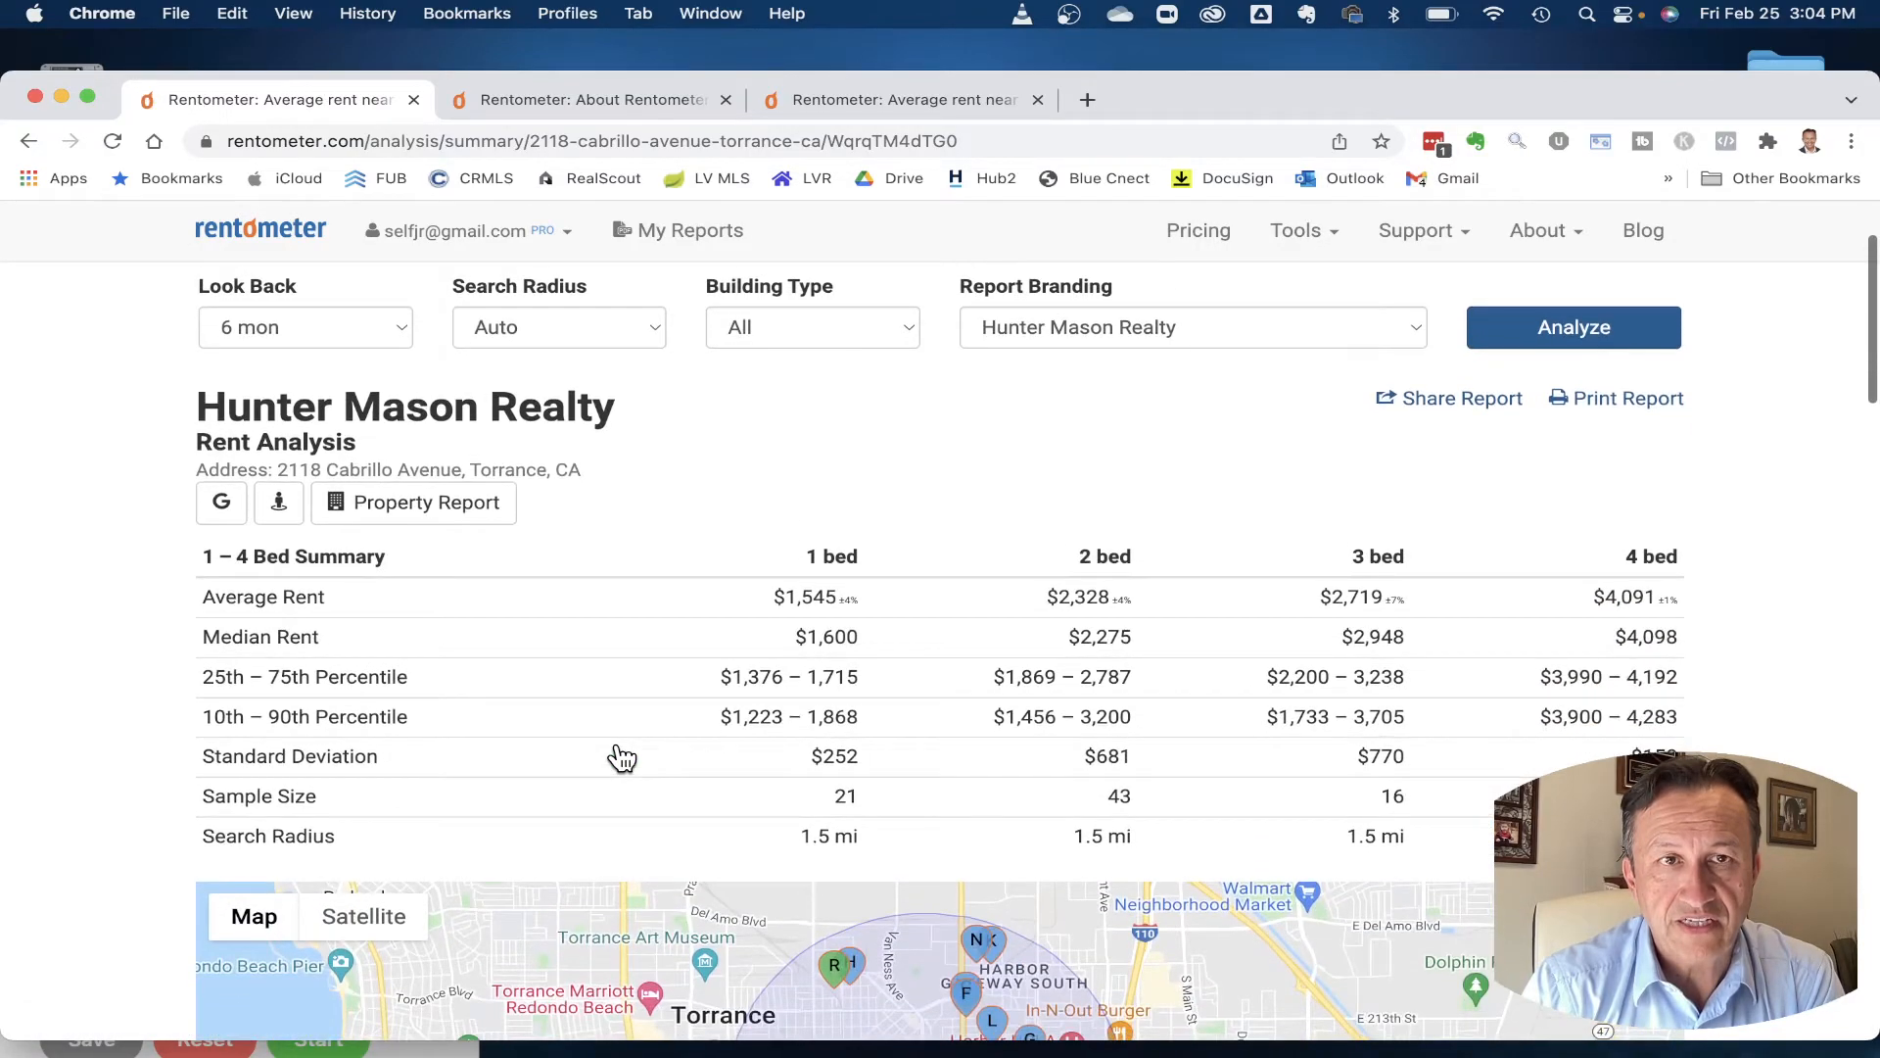
pyautogui.scroll(-4, 621, 758)
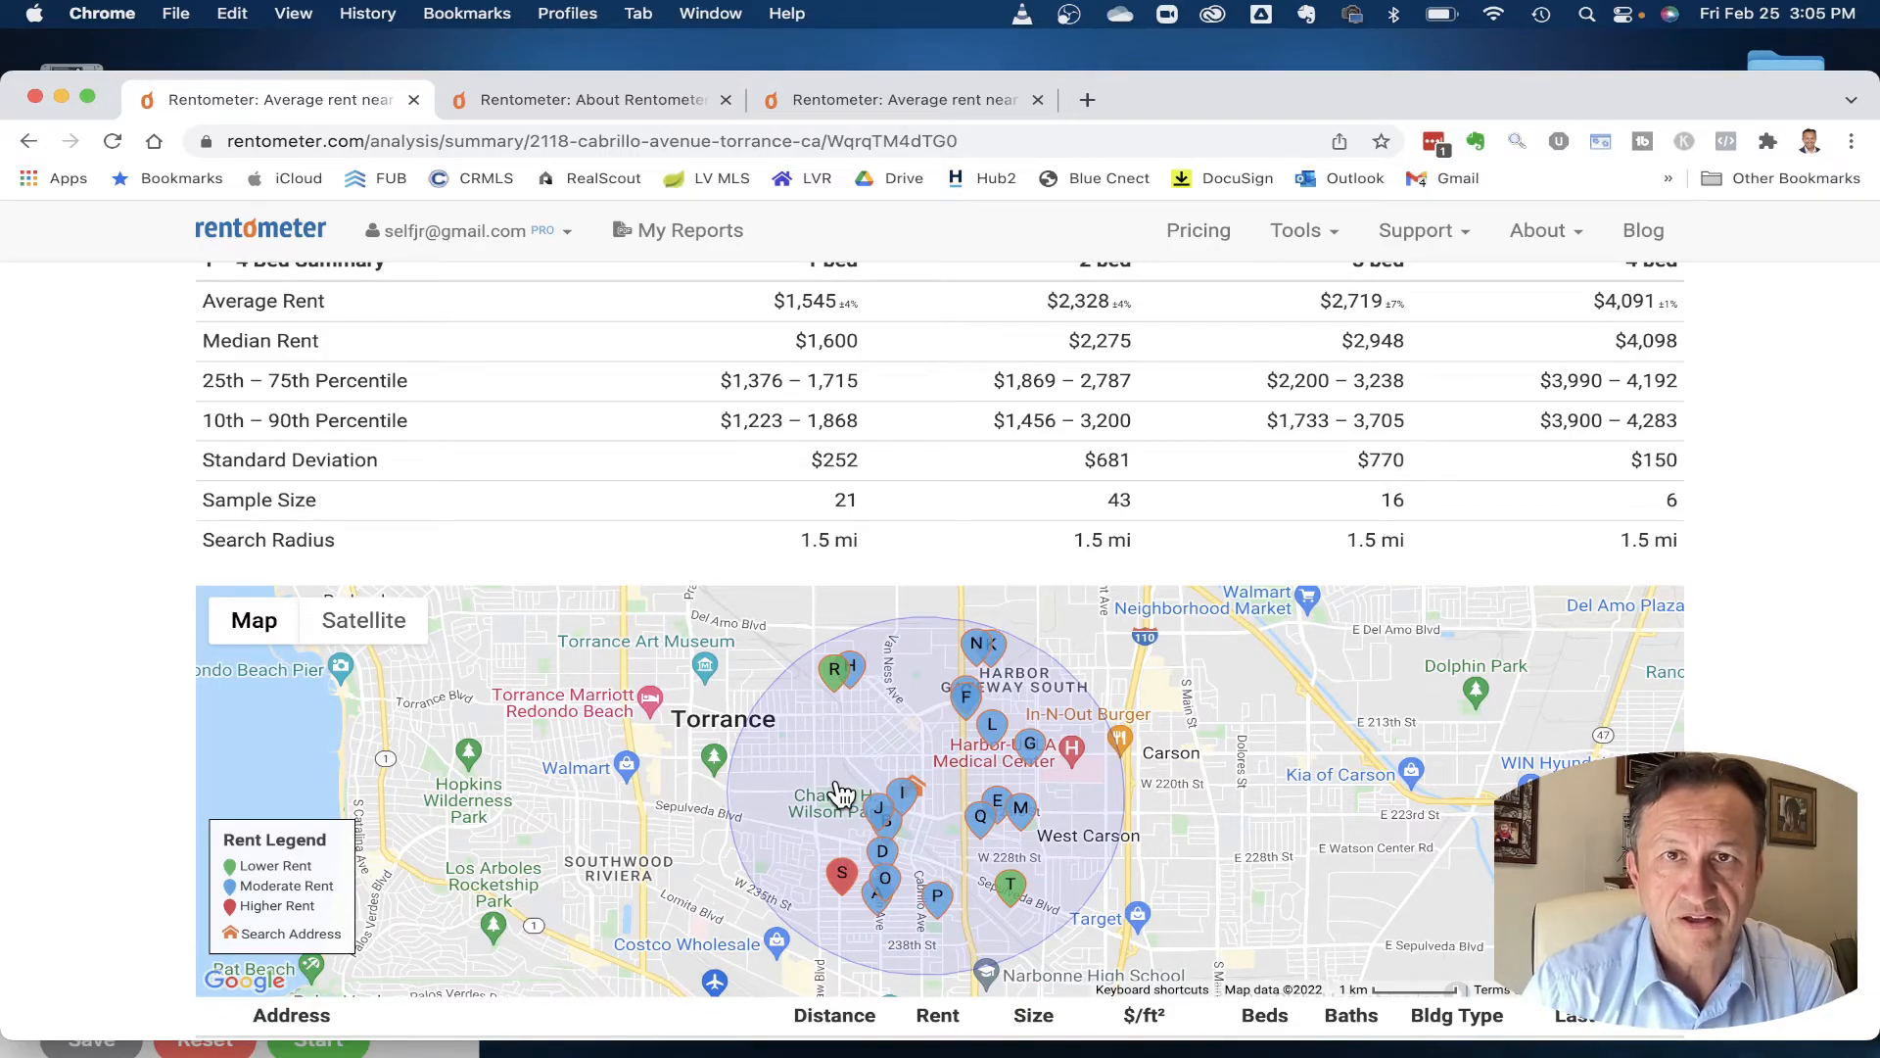
pyautogui.scroll(5, 840, 791)
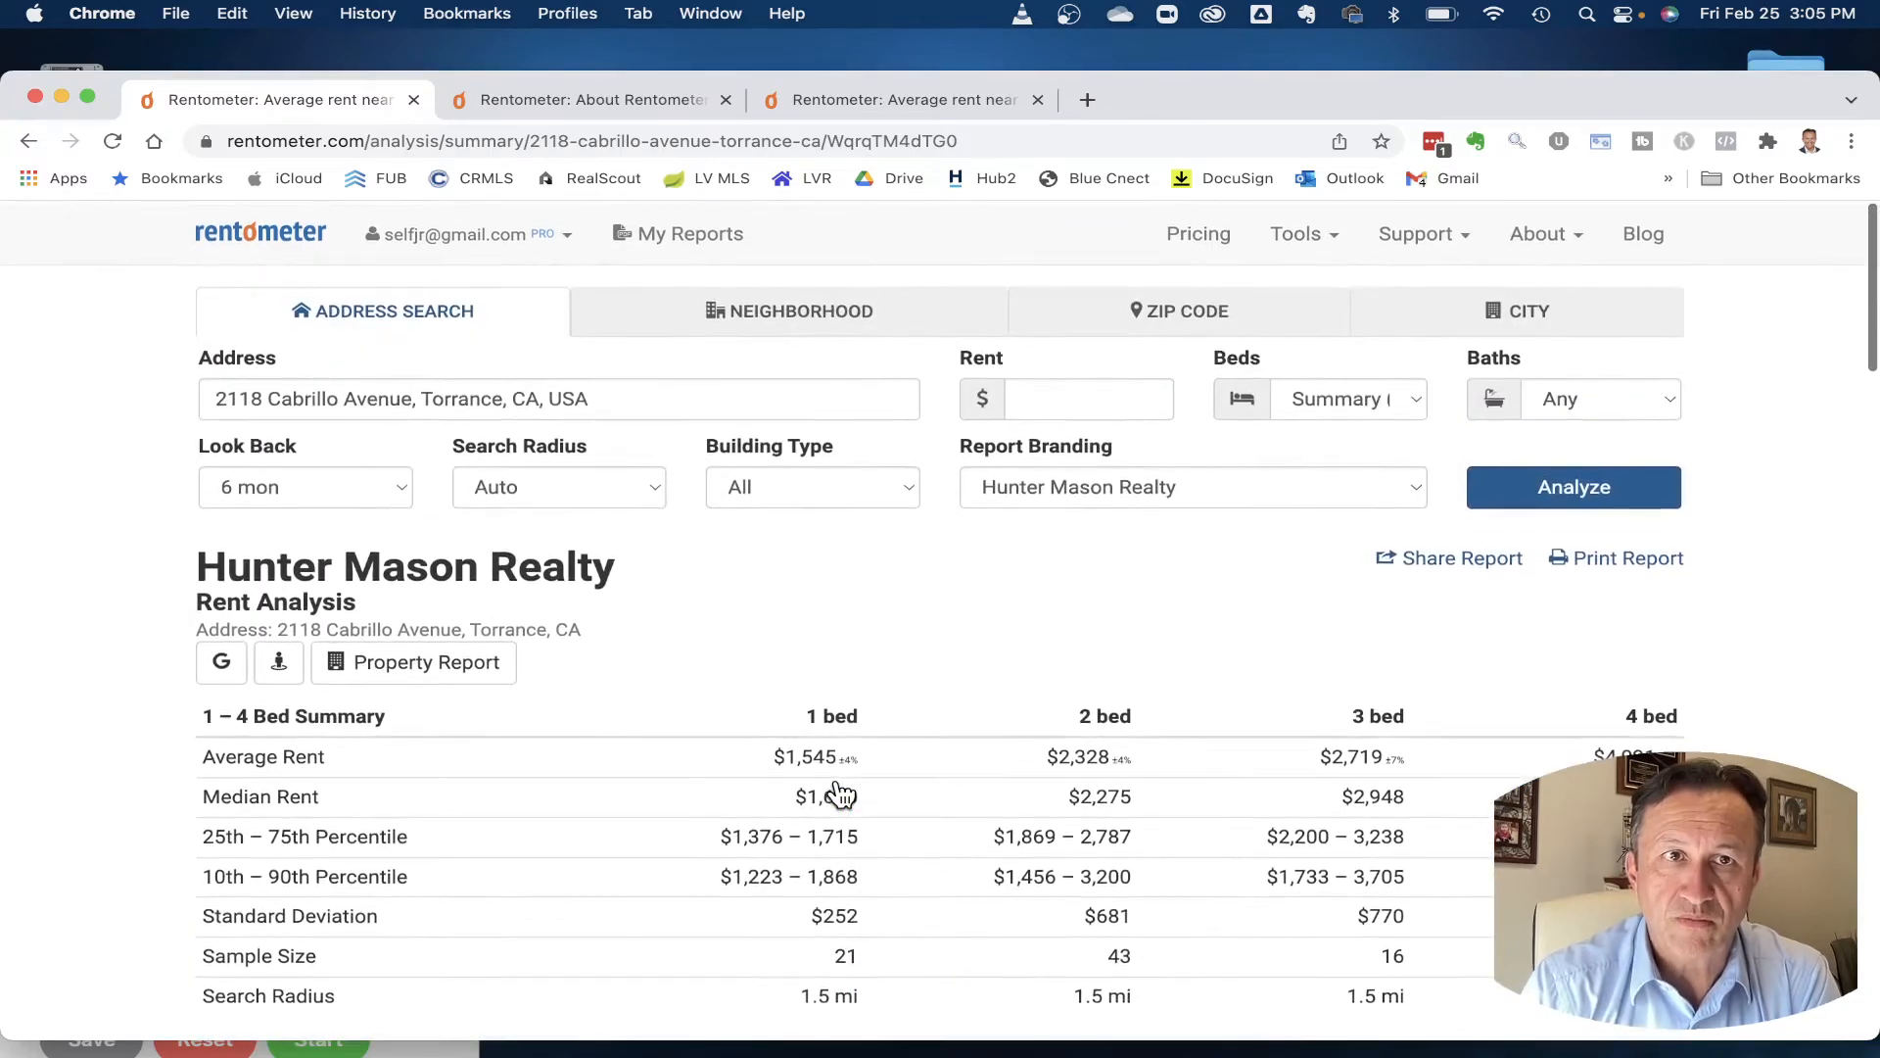